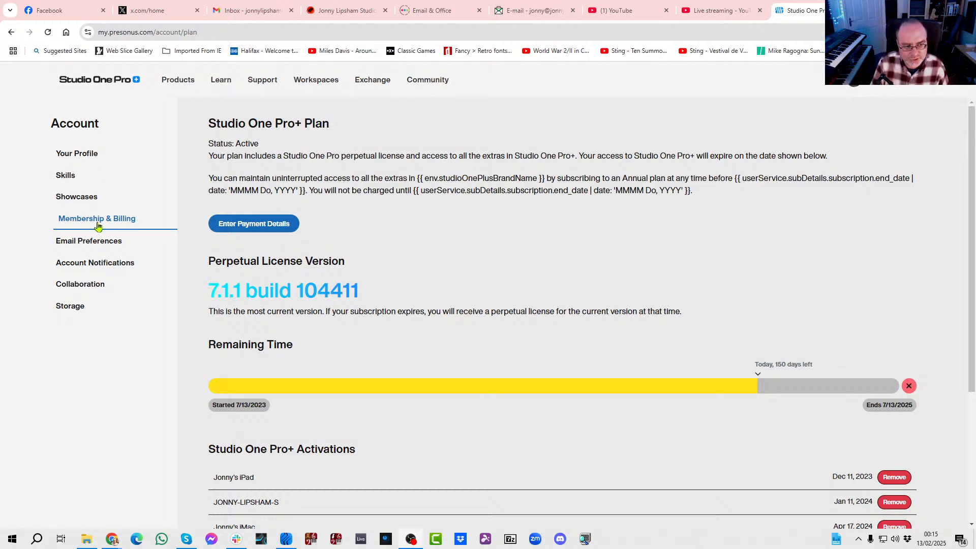
- Open the Membership & Billing page of the PreSonus account
click(853, 77)
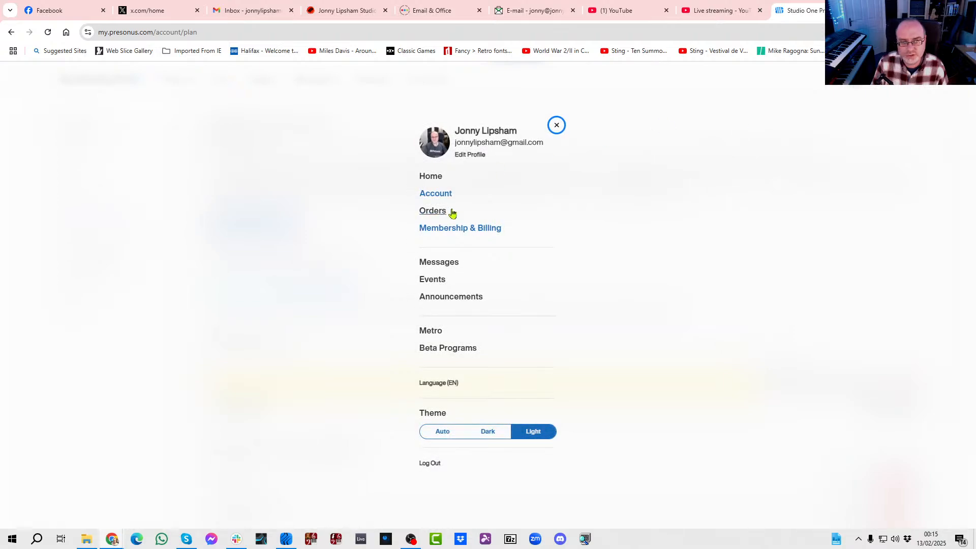
click(453, 229)
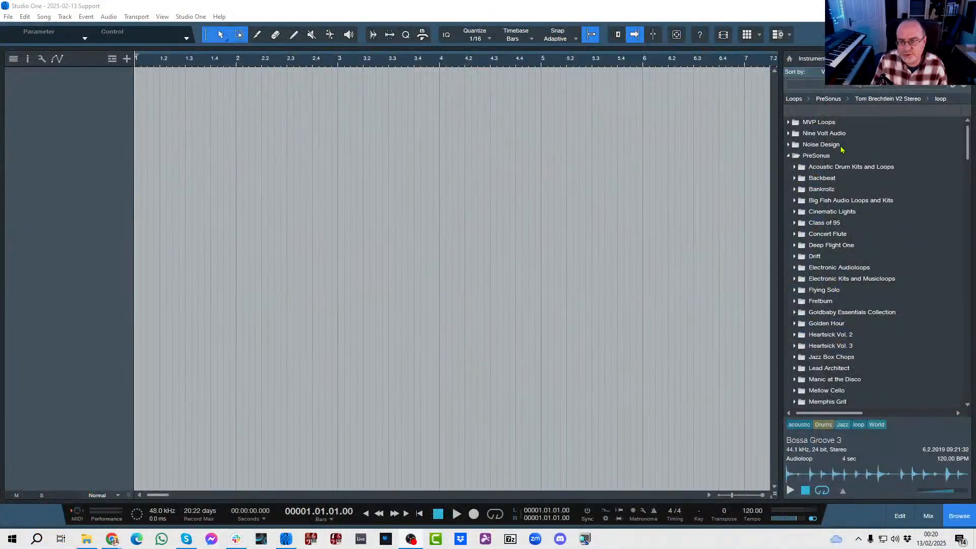
- In Studio One, audition Ballad Groove 1, Bossa Groove 3 w Ride Crash, Bossa Groove 2 and Bossa Groove 3 from the Tom Brechtlein V2 Stereo loops
scroll(812, 152, down, 10)
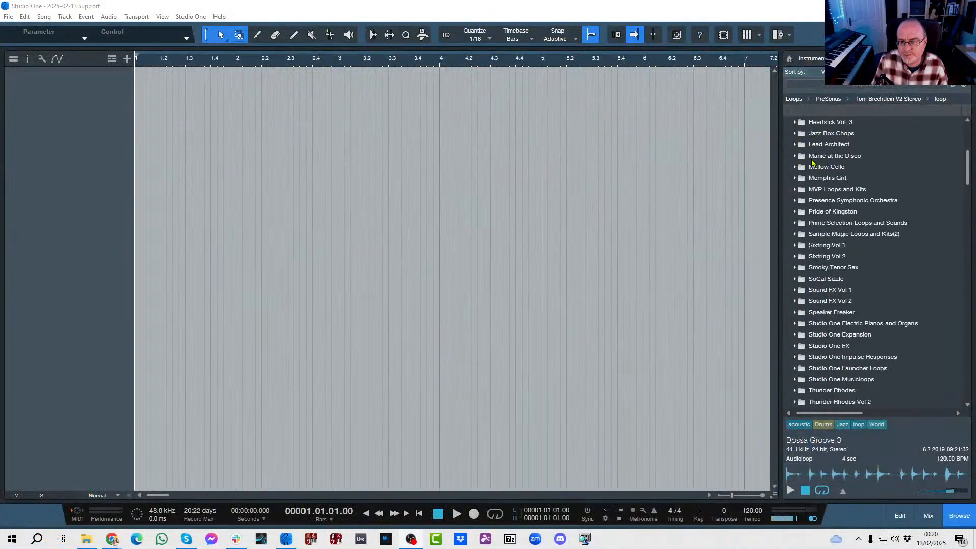
scroll(812, 164, down, 4)
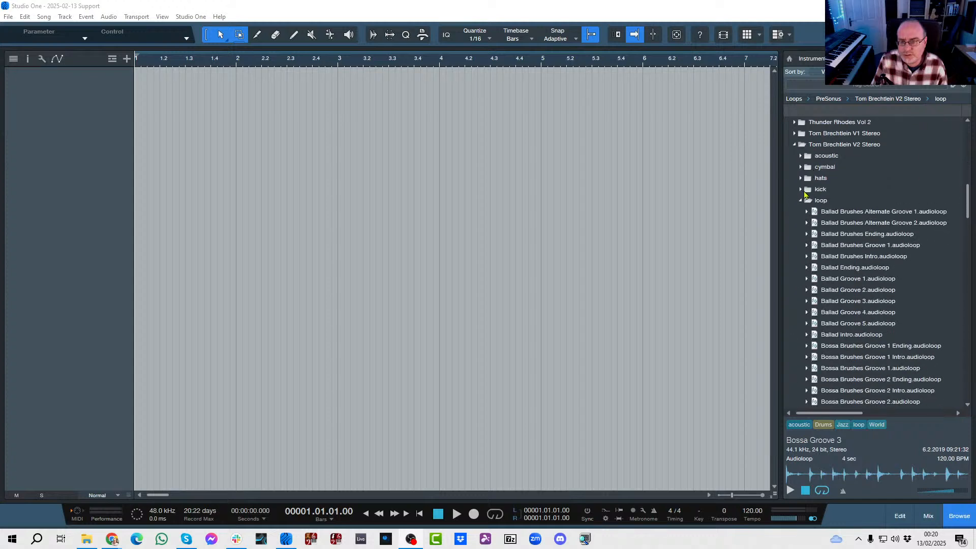
click(824, 280)
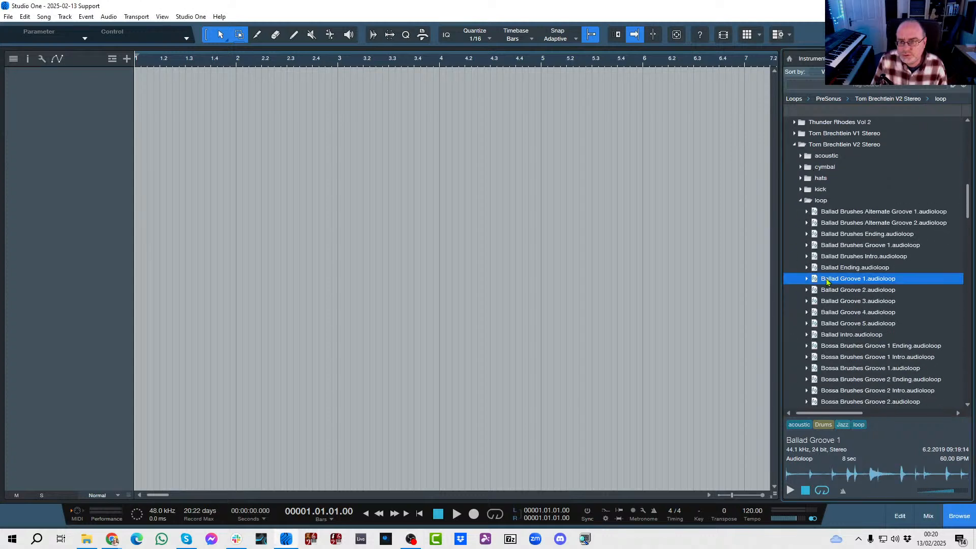
click(791, 490)
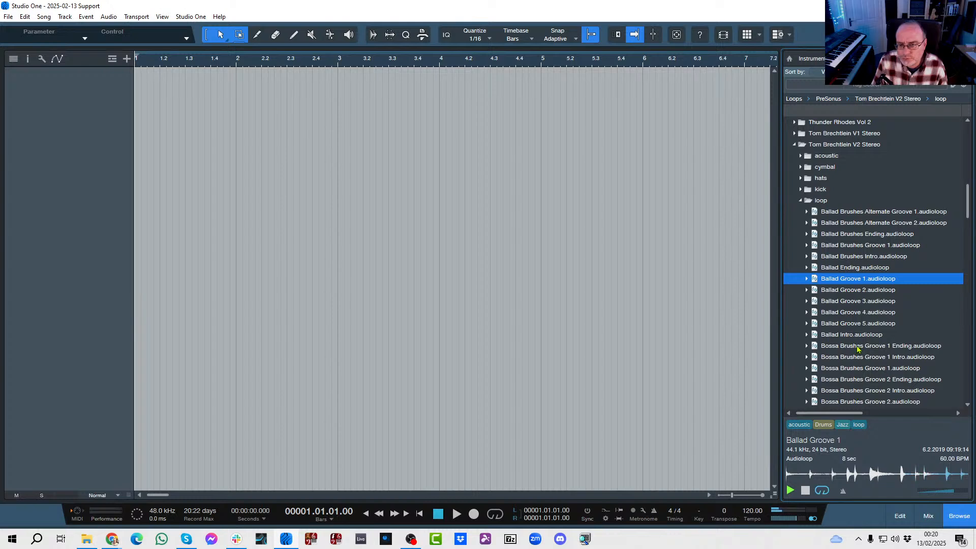
scroll(857, 349, down, 1)
scroll(855, 358, down, 3)
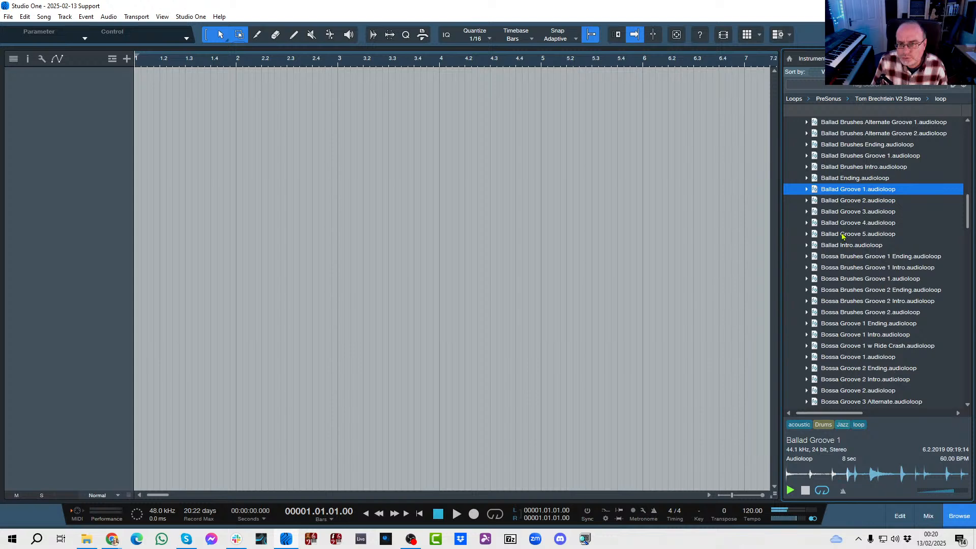
scroll(842, 236, down, 4)
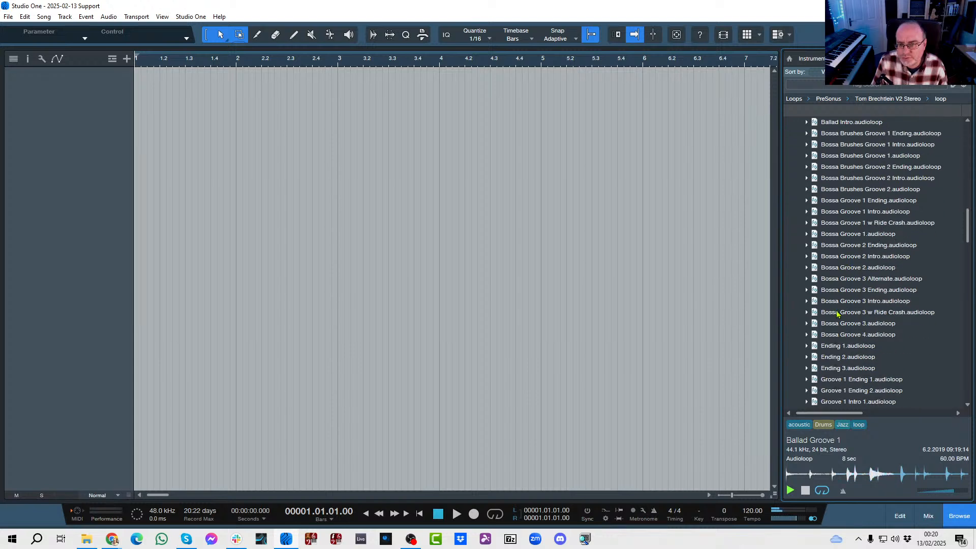
click(837, 315)
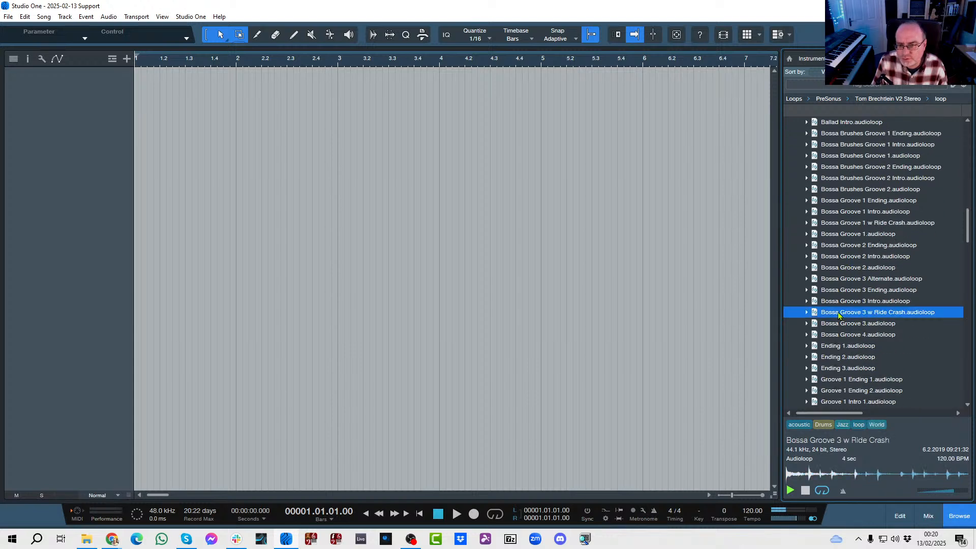
click(854, 271)
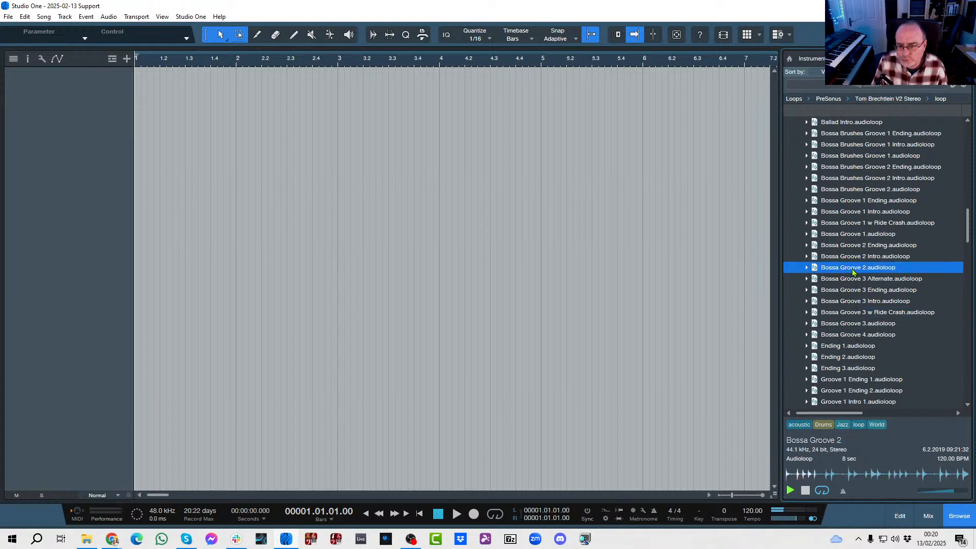
click(848, 326)
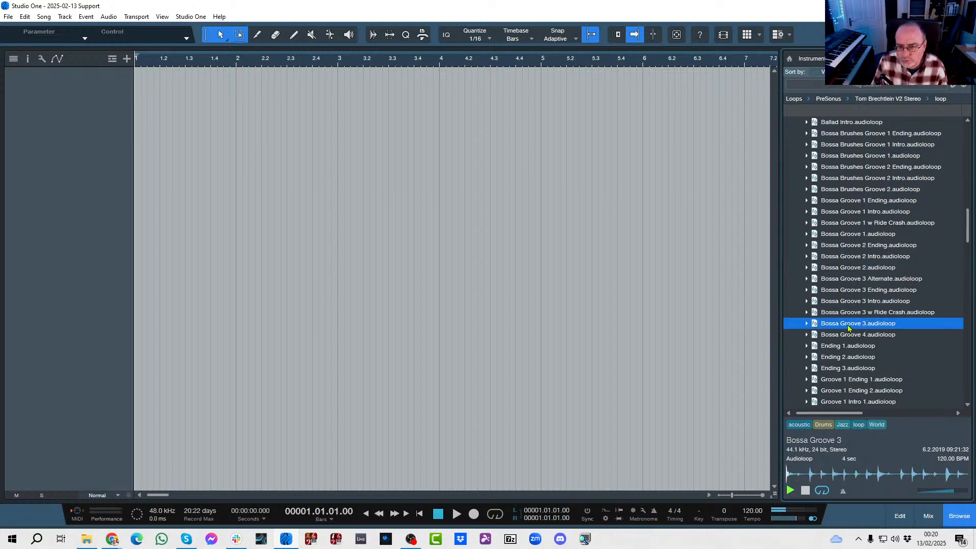
- Place the Bossa Groove 3 loop on a new track at bar 1, colour the track green and play it back
drag(848, 330, 150, 93)
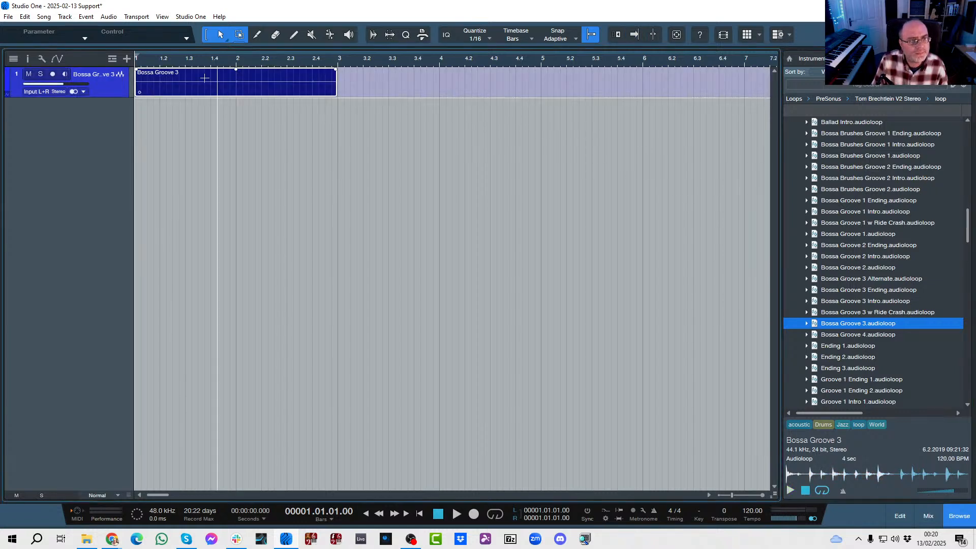
click(7, 81)
click(95, 104)
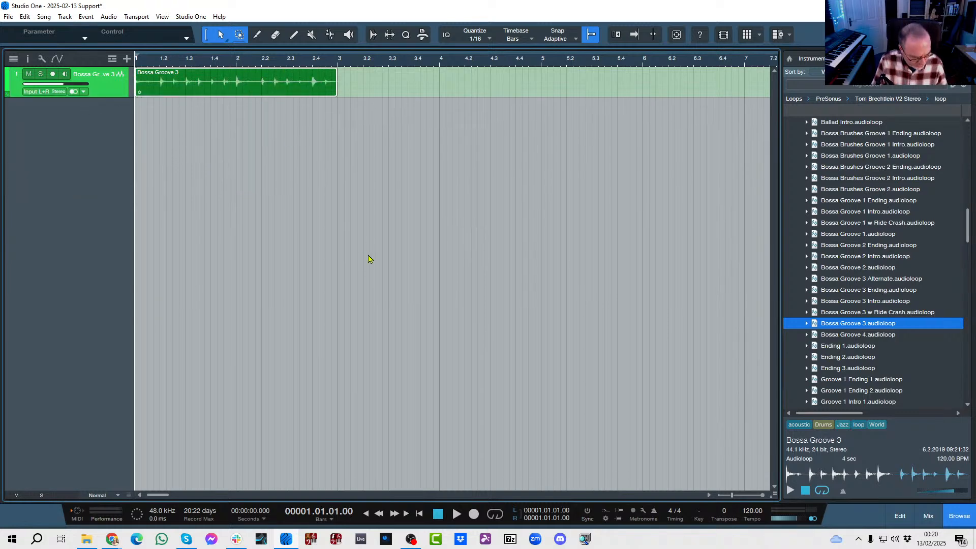
key(space)
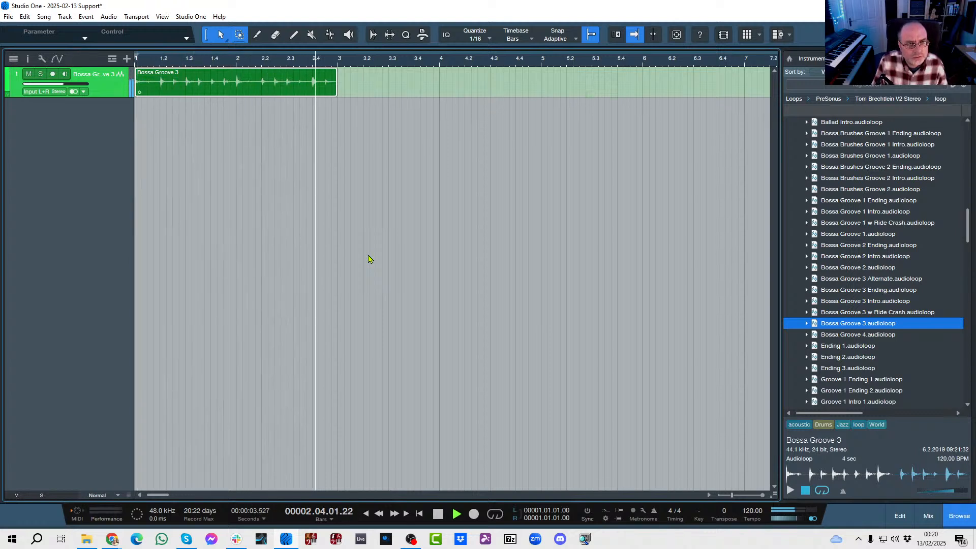
key(space)
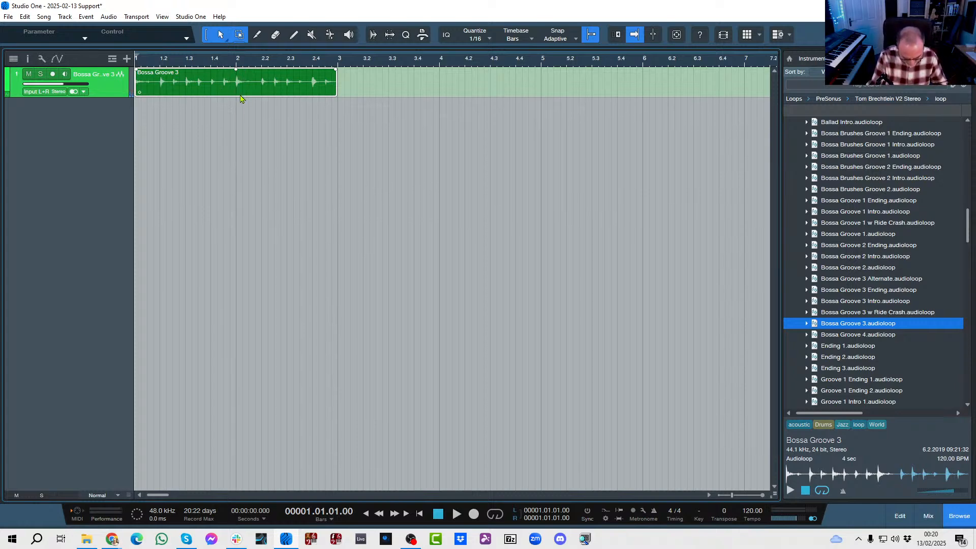
- Duplicate the Bossa Groove 3 event end to end until the drum track is filled up to bar 17
key(d)
key(d)
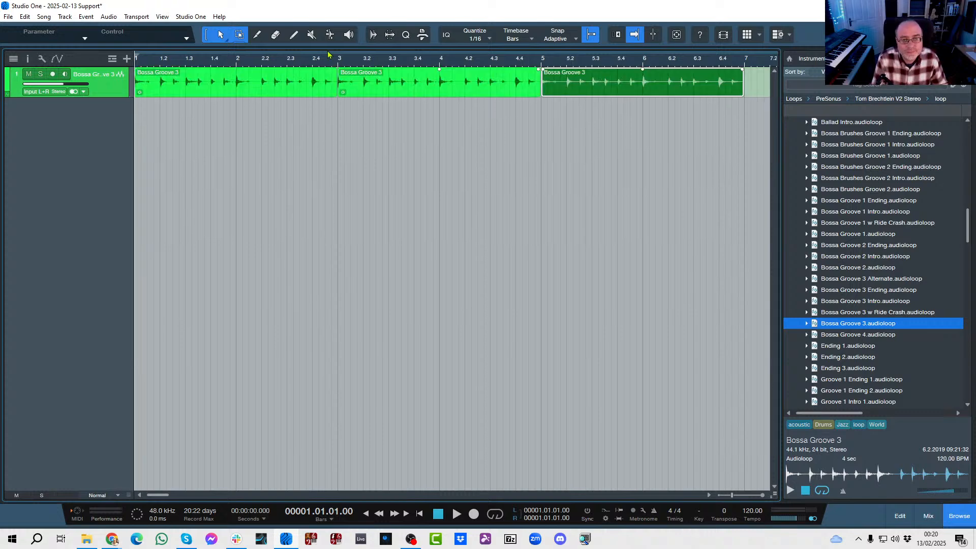
drag(400, 61, 405, 42)
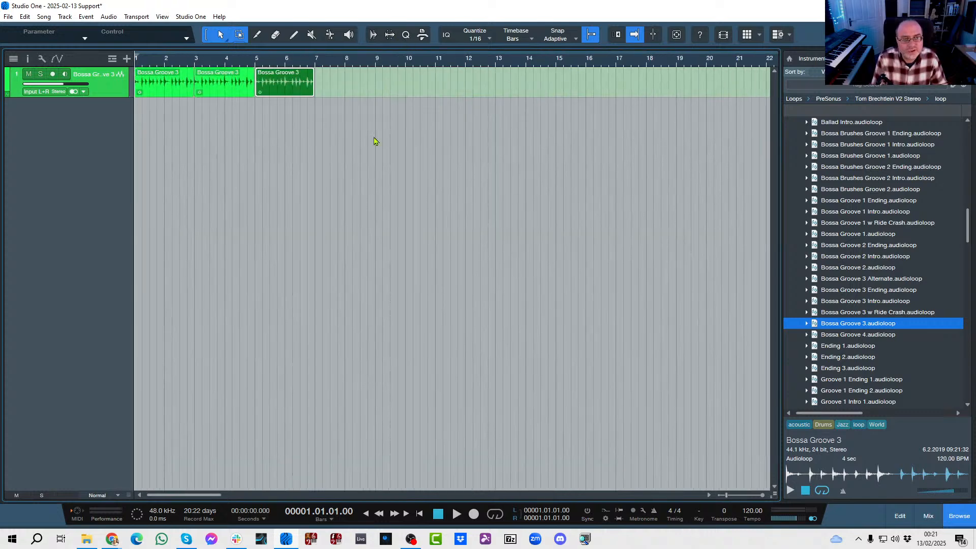
key(d)
key(d)
key(d)
key(d)
key(d)
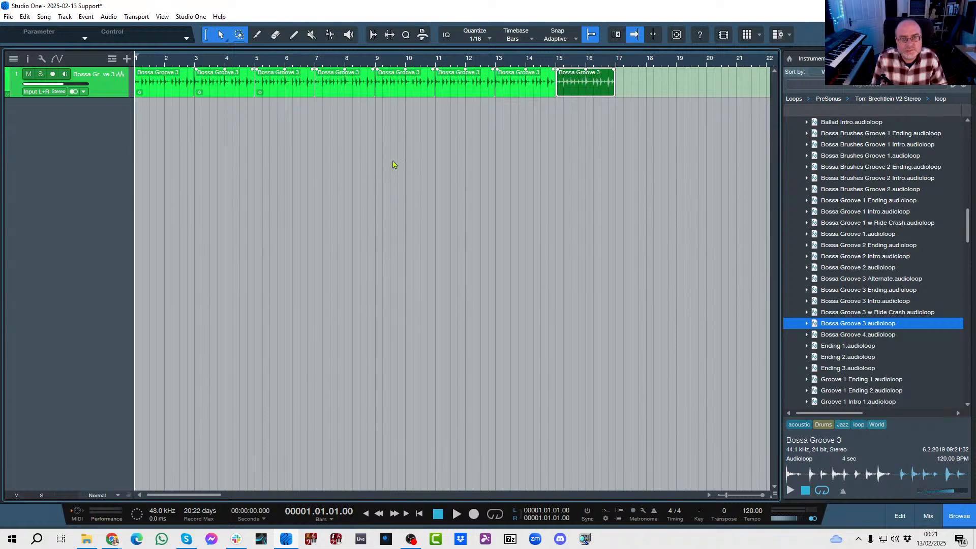
click(401, 183)
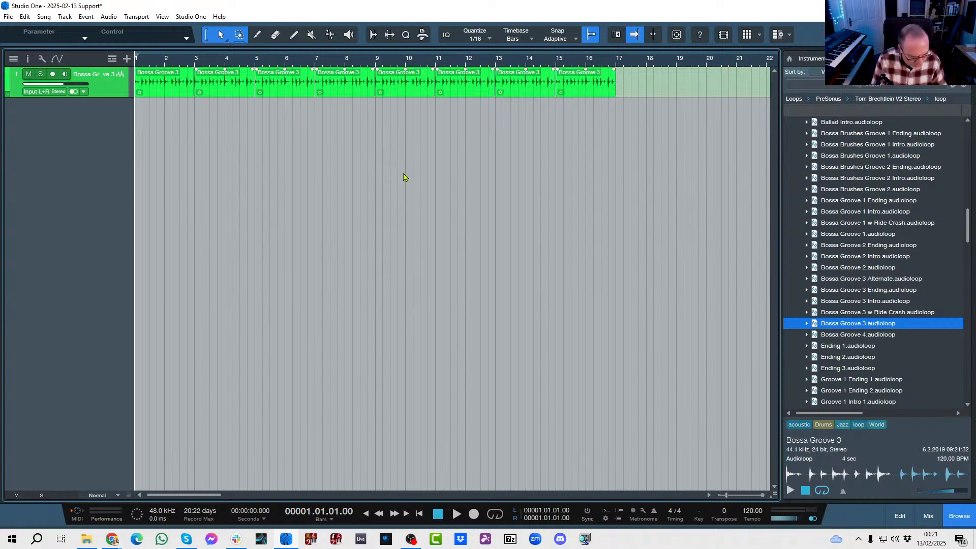
- With the drums playing, add an instrument track with the Presence preset Upright Bass Full and close the instrument's window
key(space)
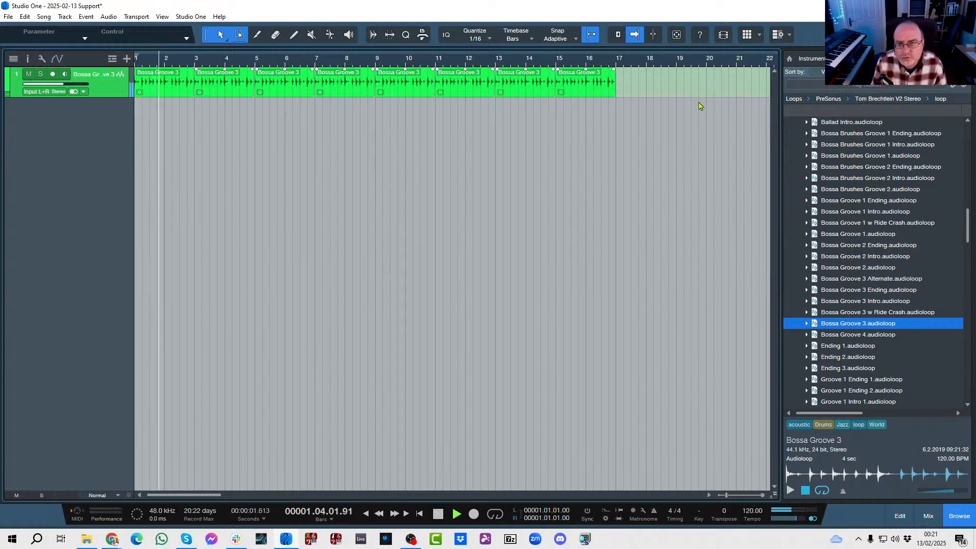
click(815, 59)
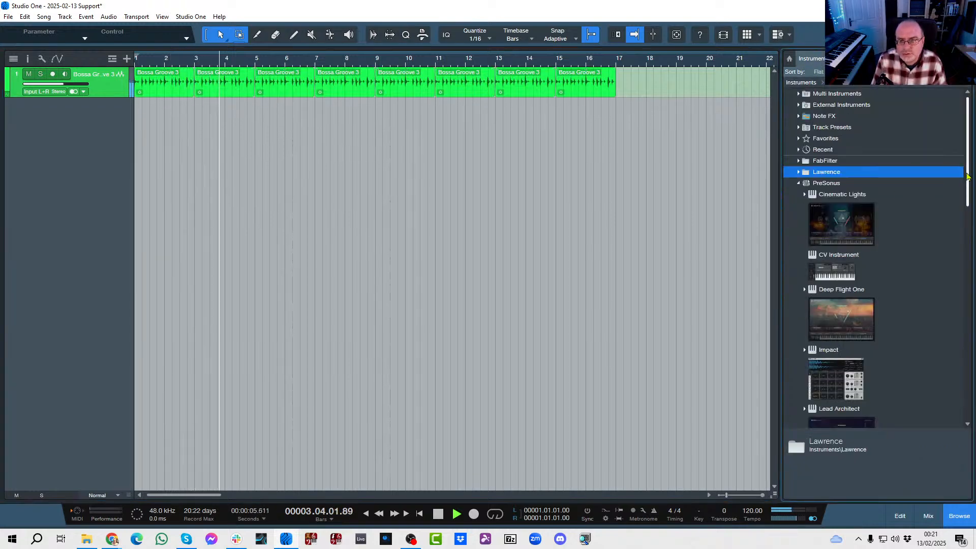
drag(967, 175, 958, 273)
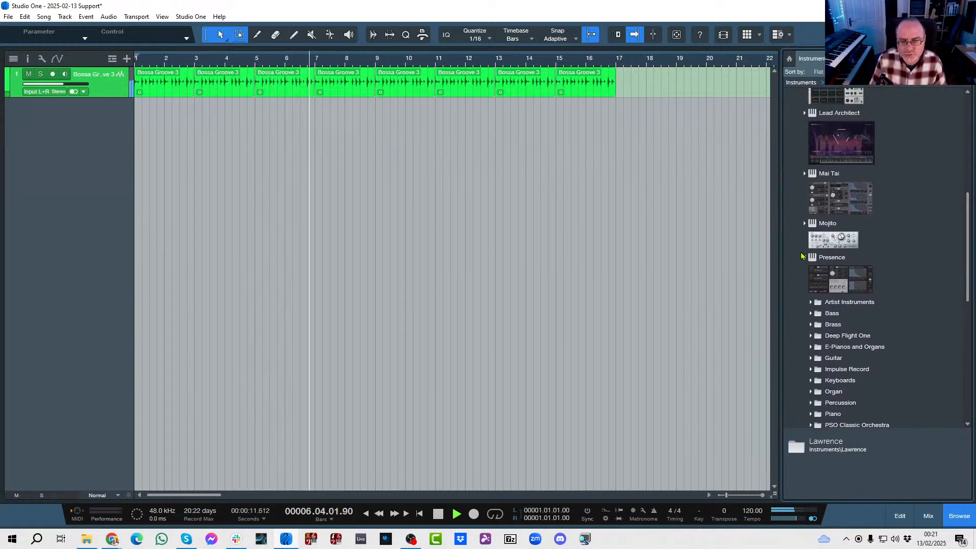
scroll(805, 280, down, 3)
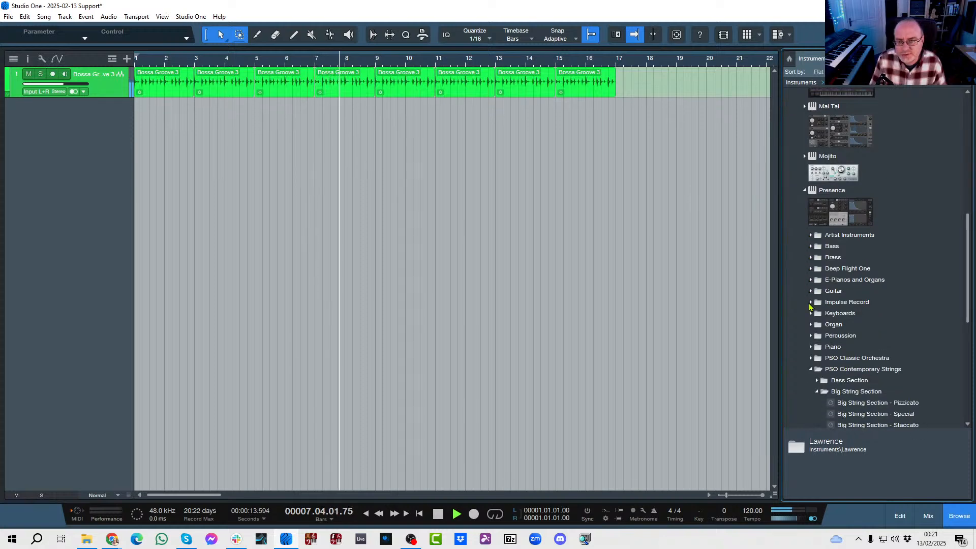
click(811, 246)
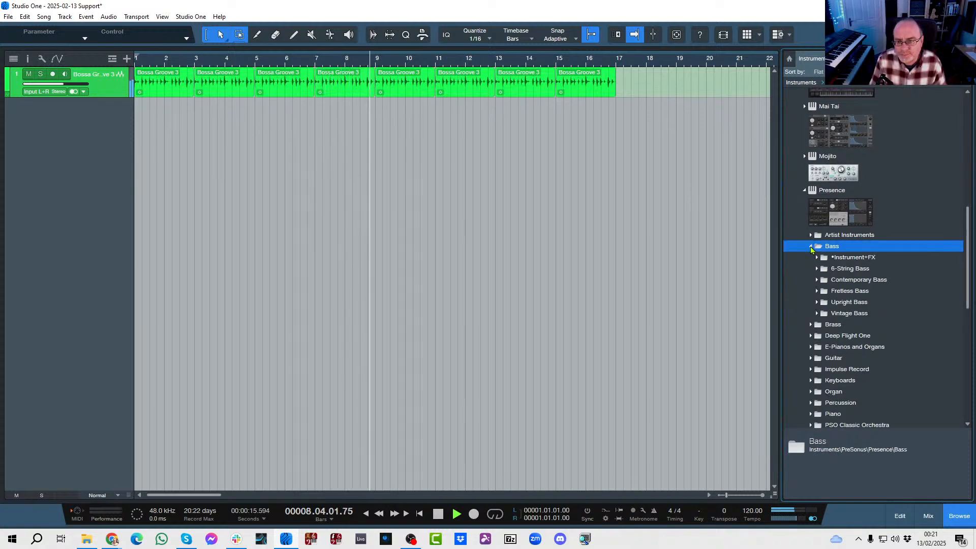
click(816, 302)
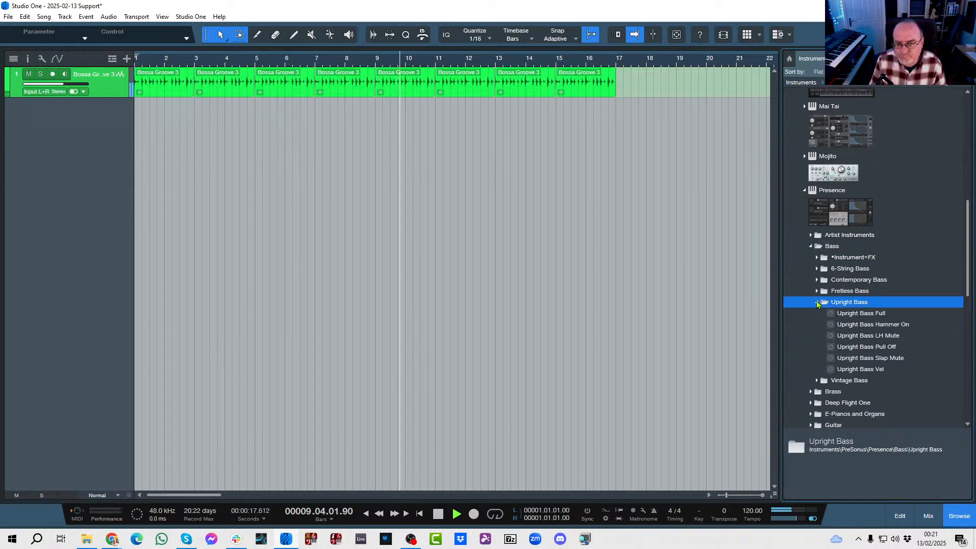
drag(835, 313, 189, 153)
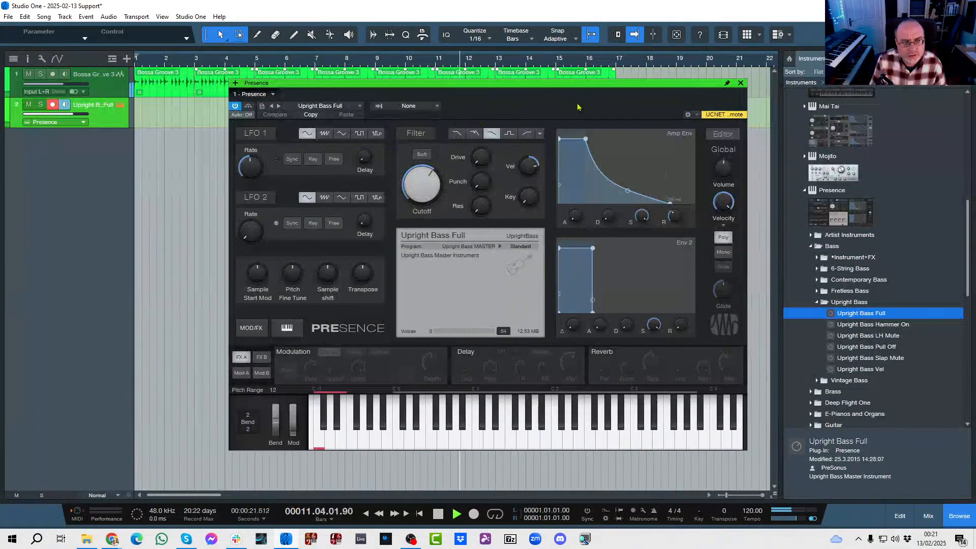
click(741, 82)
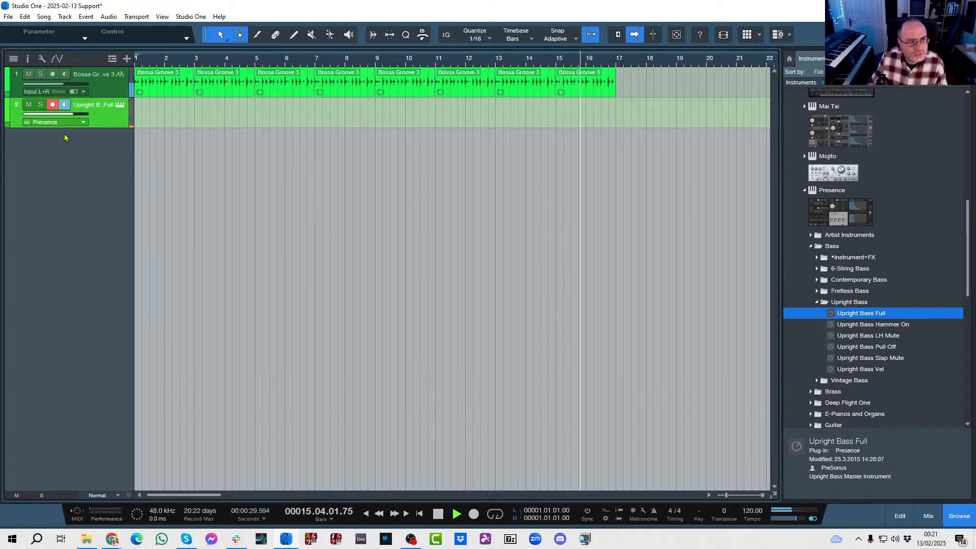
- Set the Upright Bass Full track's transpose to -12 and stop playback
click(28, 59)
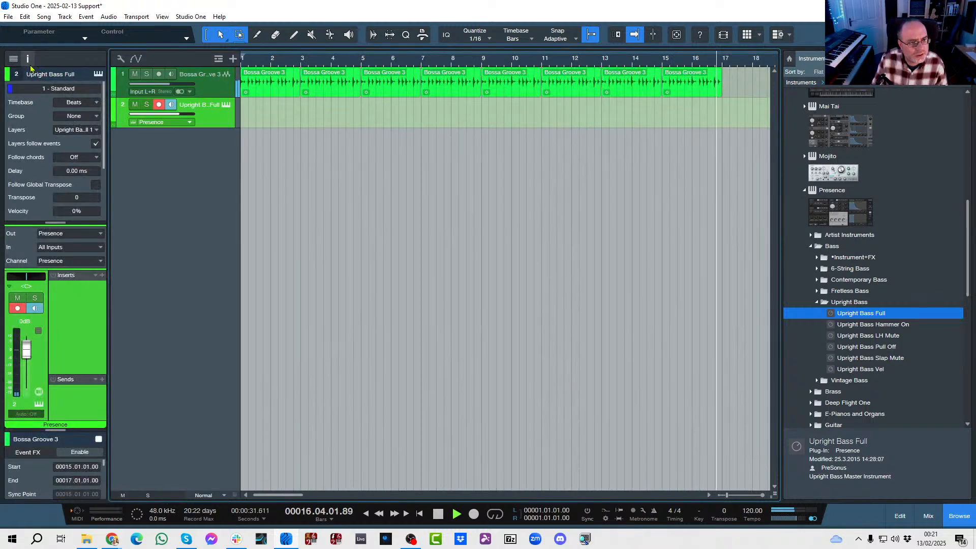
scroll(81, 200, down, 5)
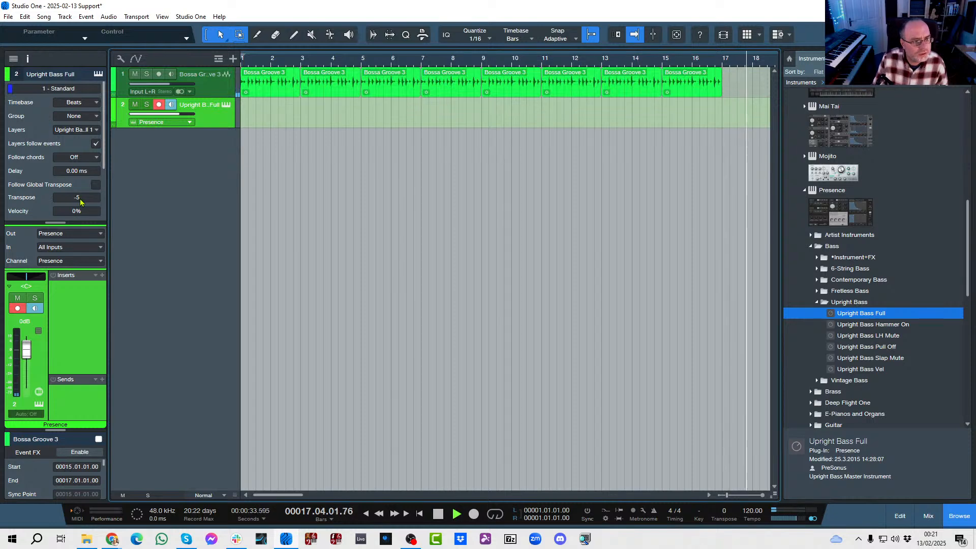
key(space)
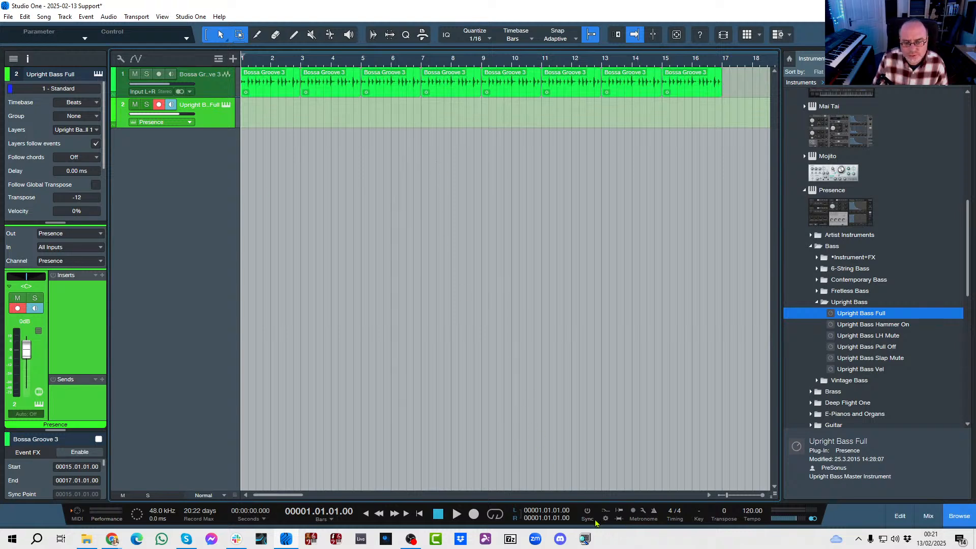
- Set the loop range from bar 1 to bar 17, turn looping on and start playback
scroll(540, 522, up, 16)
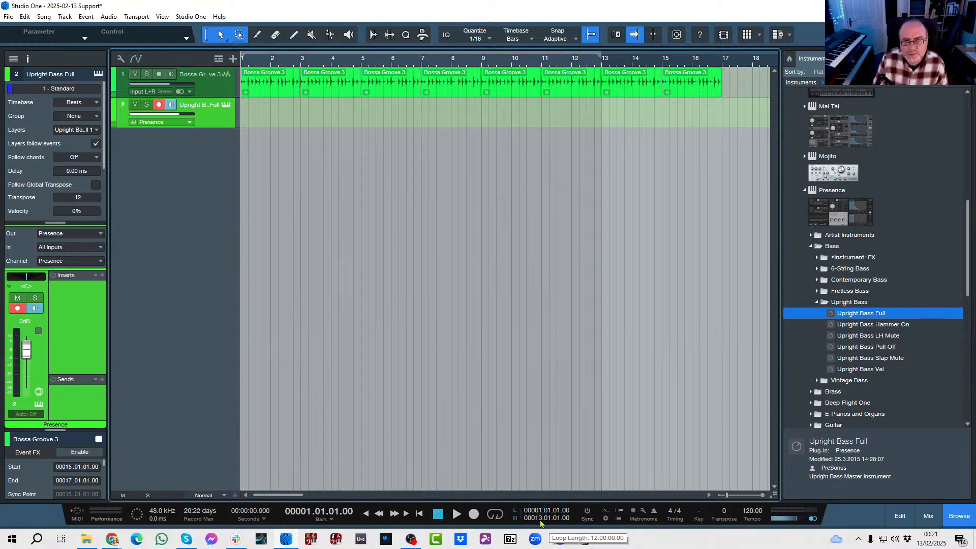
click(490, 514)
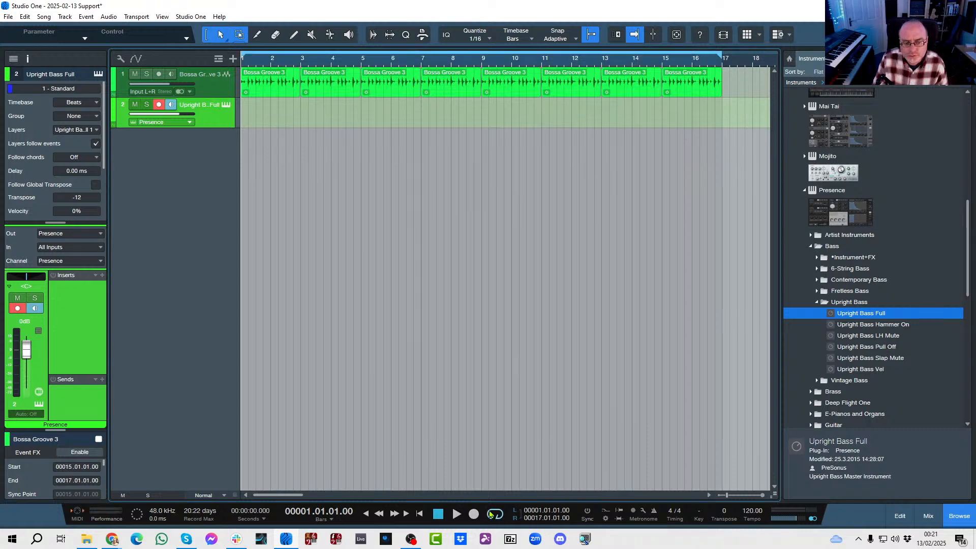
key(space)
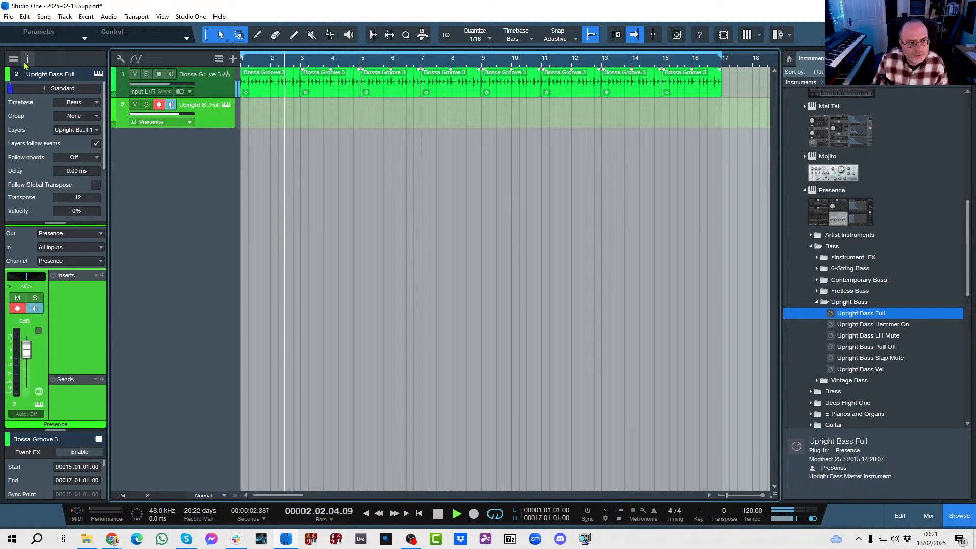
- Hide the track inspector and restart the looped playback from bar 1 to rehearse the bass part
key(F4)
key(space)
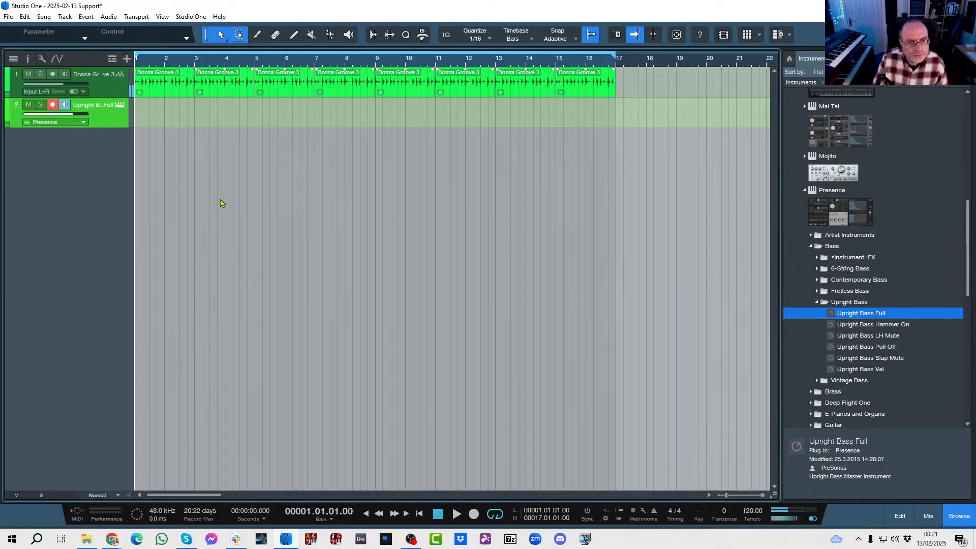
key(space)
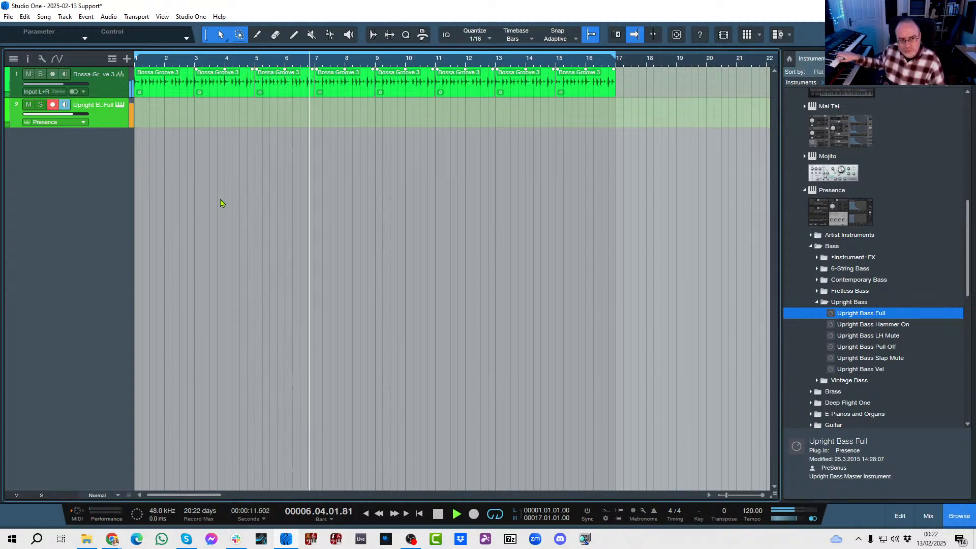
- Stop playback, run the loop again from bar 1 to rehearse the bass line, and stop it
key(space)
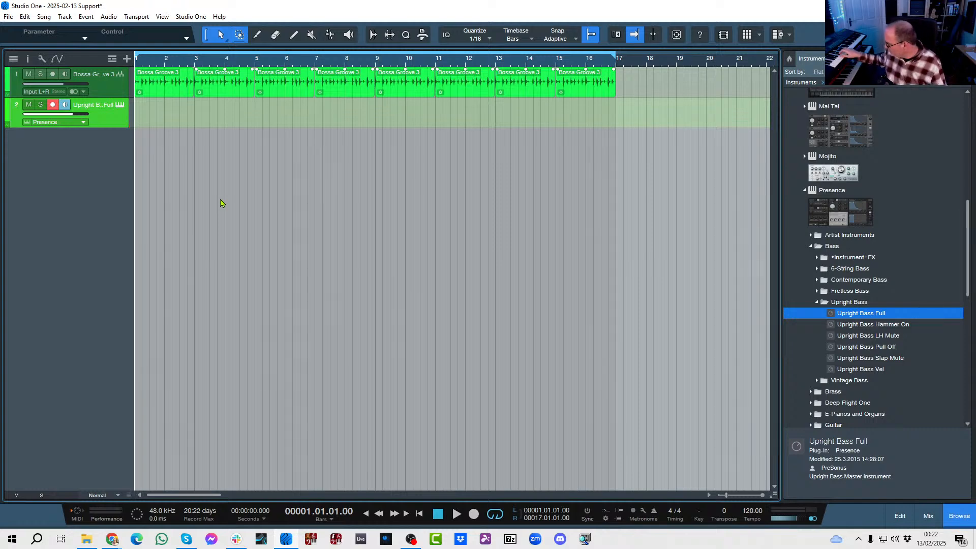
key(space)
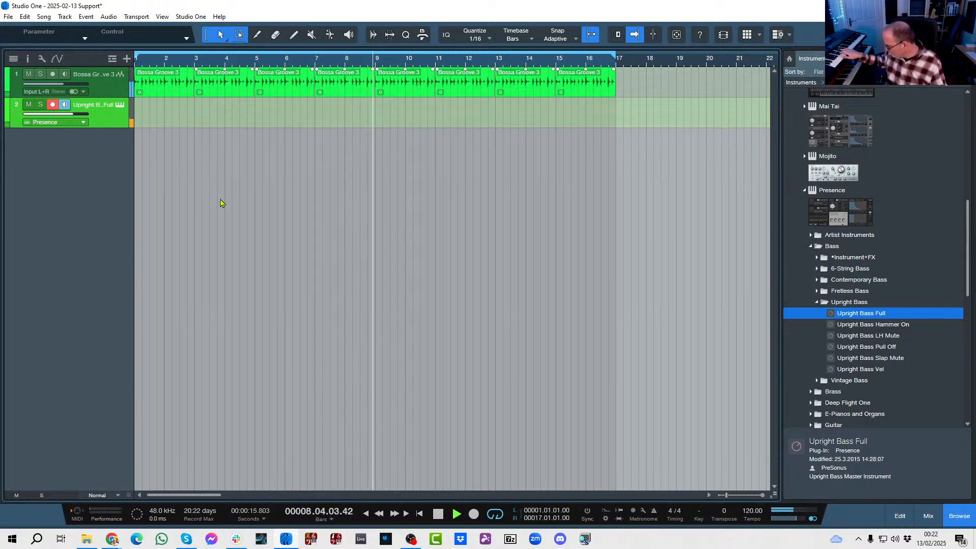
key(space)
- Turn on the metronome with a 2-bar precount and record a four-bar bass part on the Upright Bass Full track from bar 1
key(c)
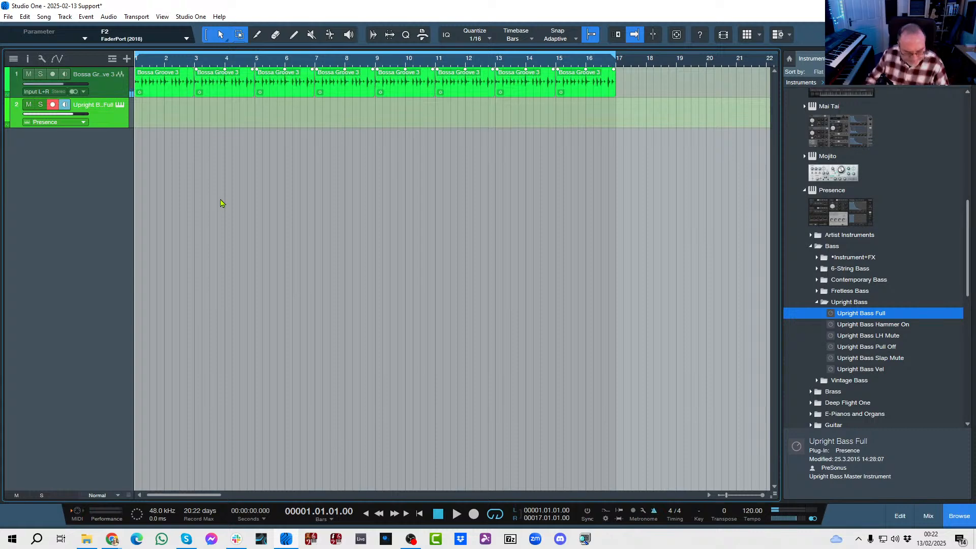
click(642, 512)
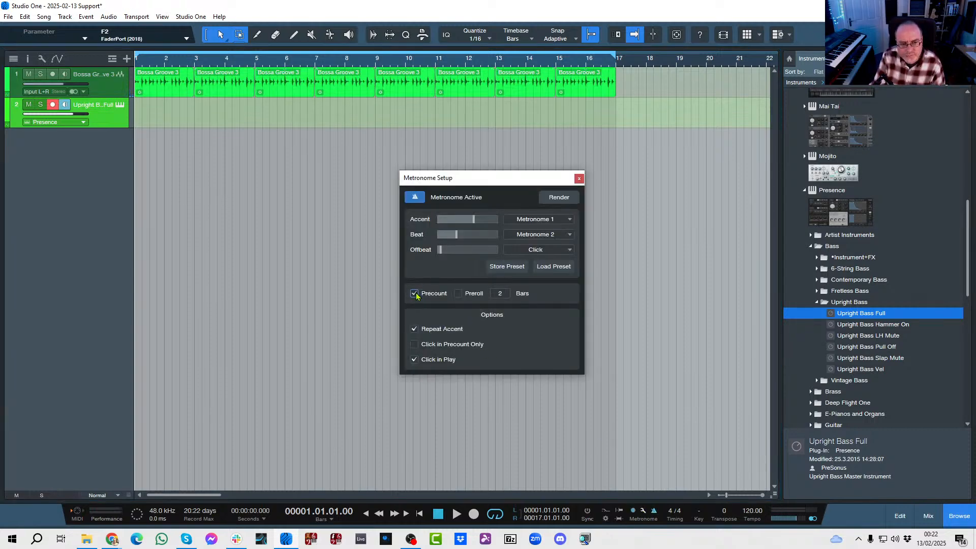
click(579, 179)
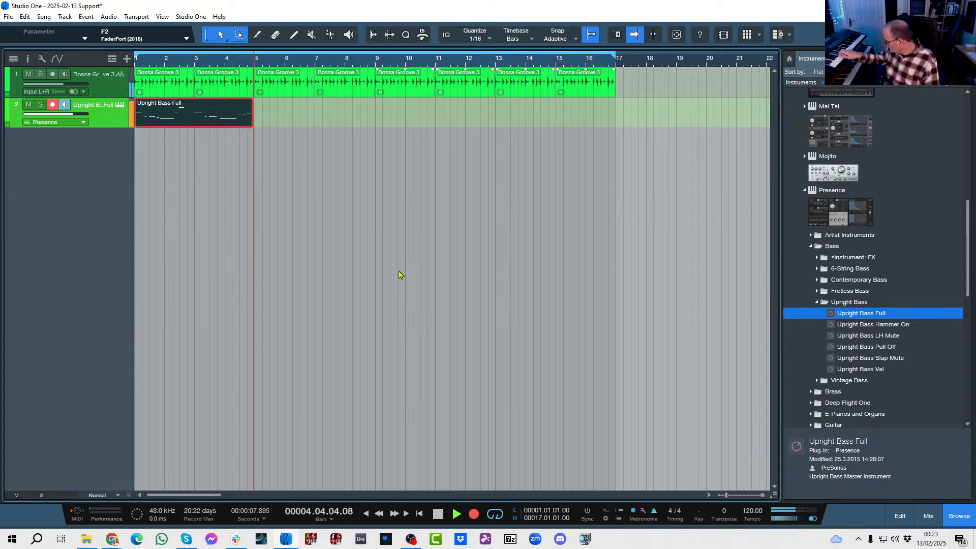
key(space)
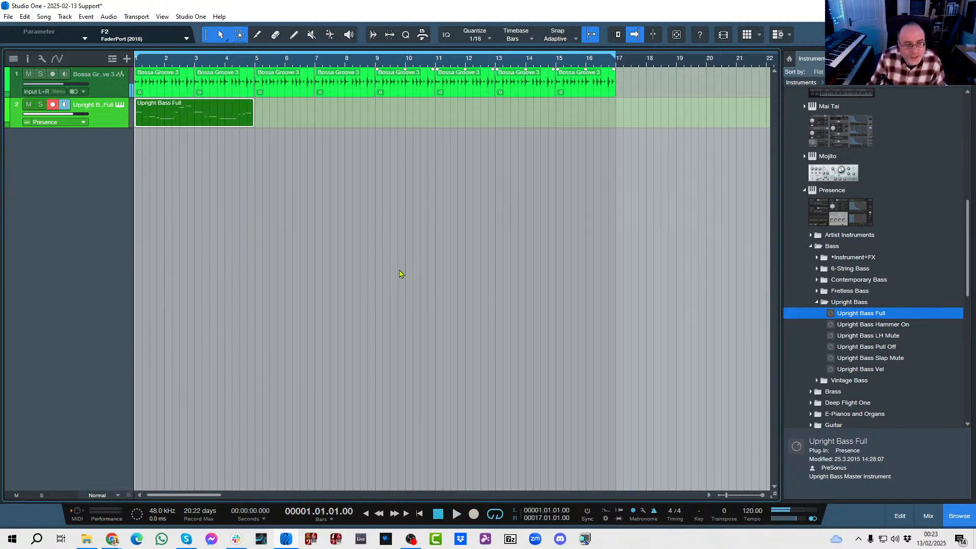
- Open the recorded bass part in the note editor and quantize all its notes to 1/8
double_click(215, 123)
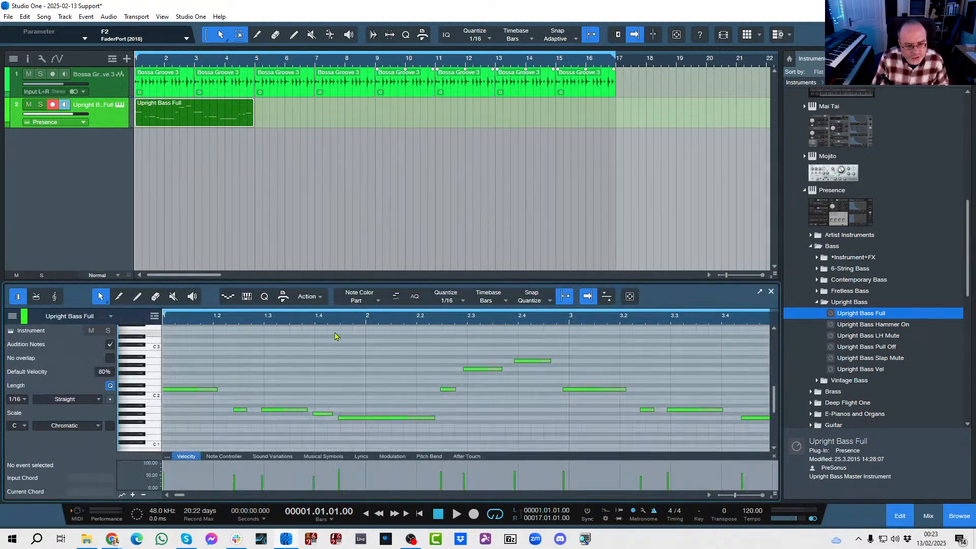
key(ctrl+a)
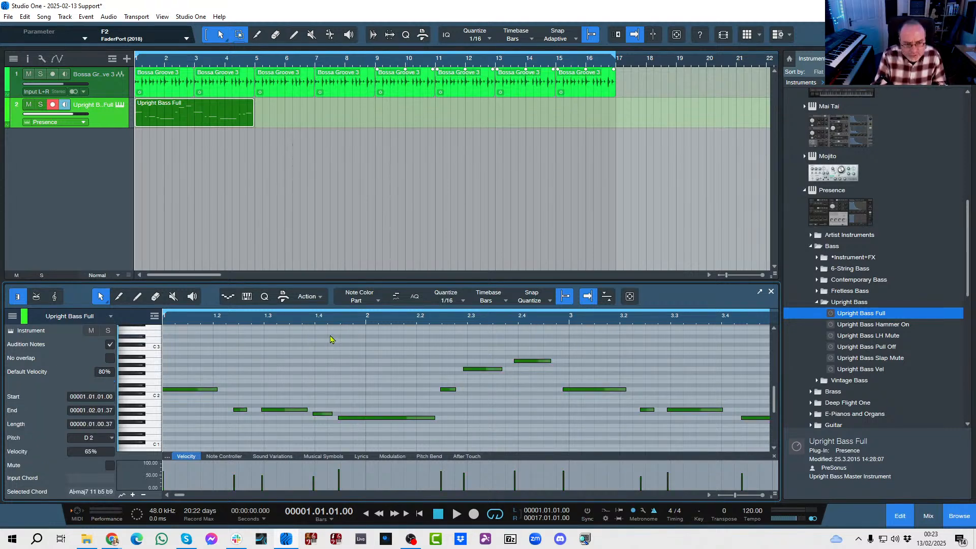
click(453, 303)
click(515, 319)
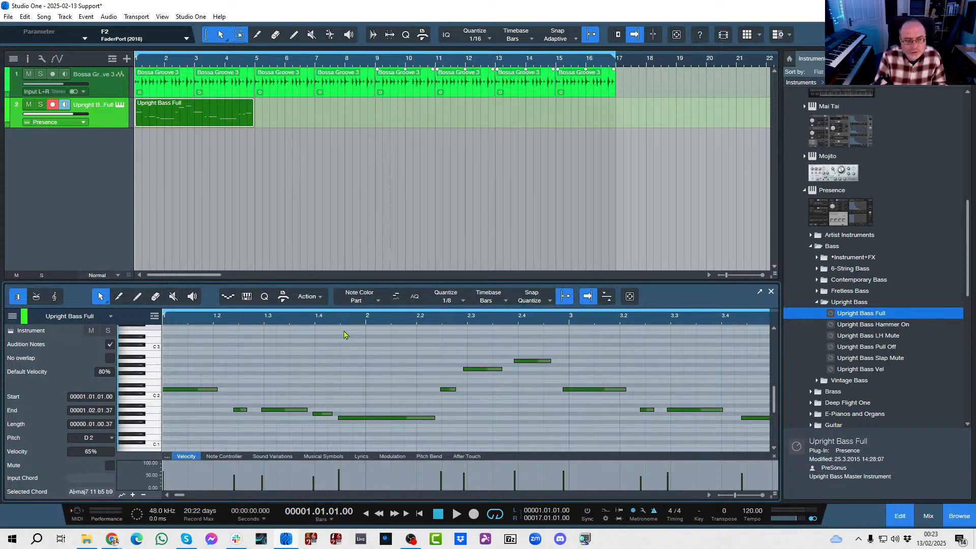
key(q)
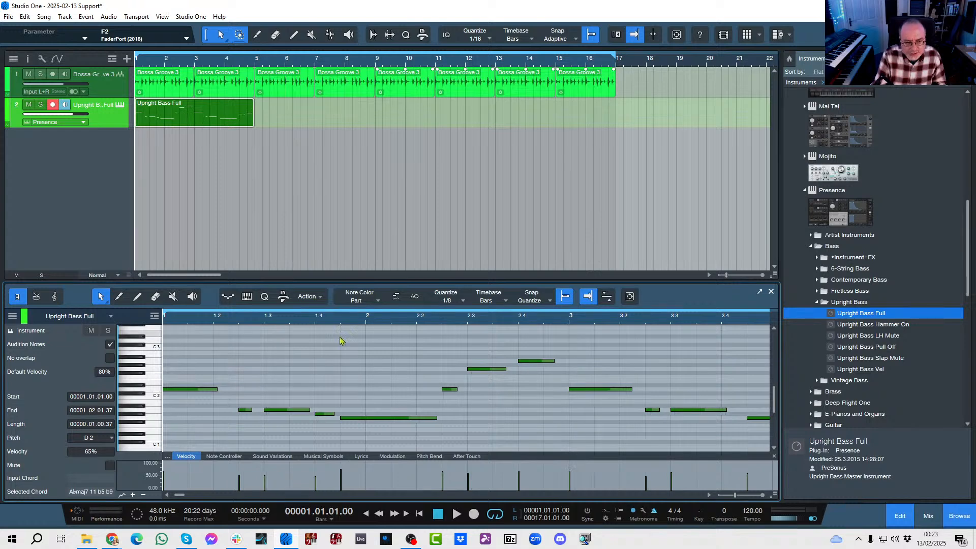
click(337, 364)
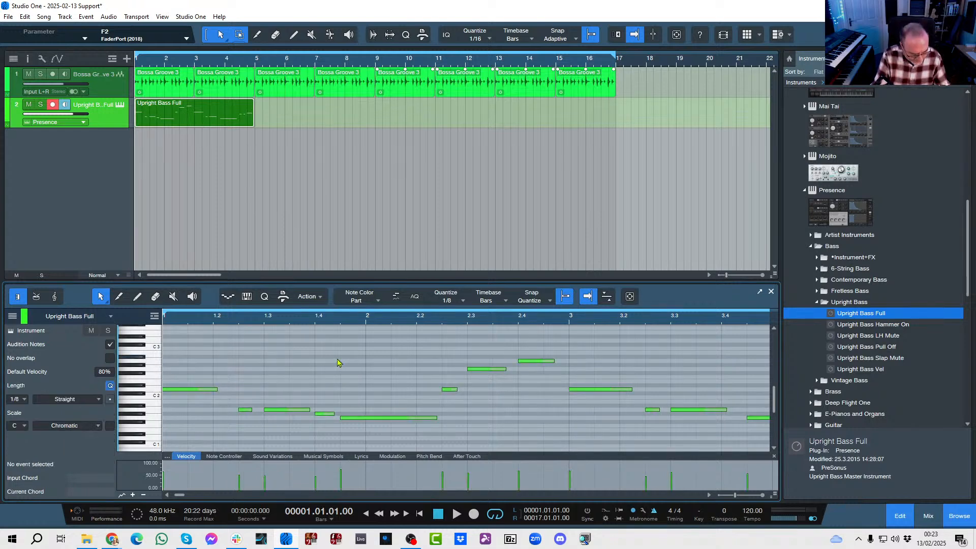
- Play back the four bars of the quantized bass part against the drums, stop and close the note editor
key(space)
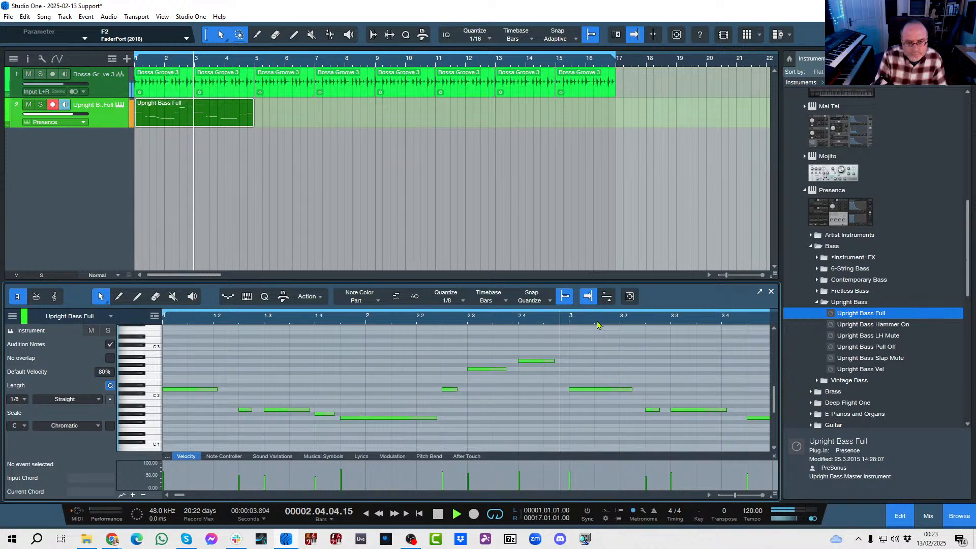
drag(470, 321, 476, 299)
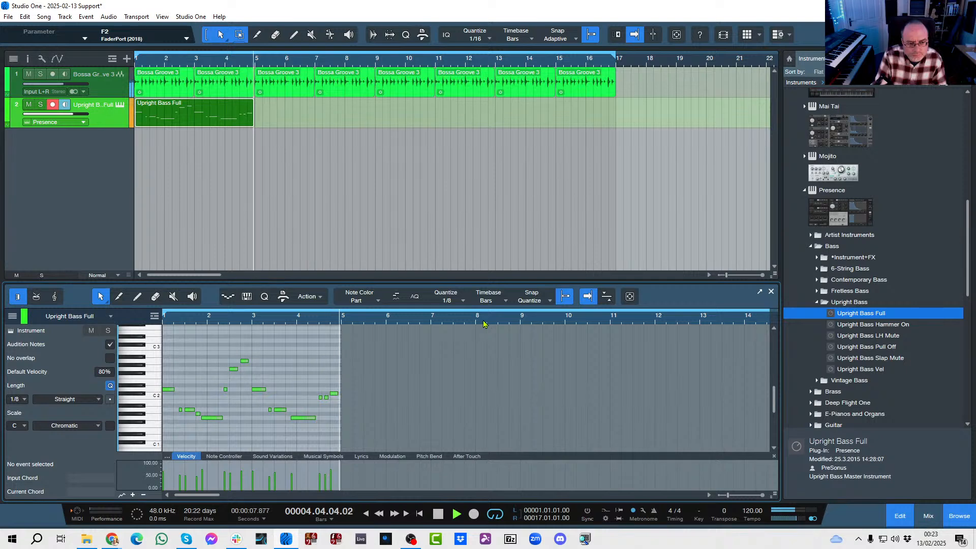
key(space)
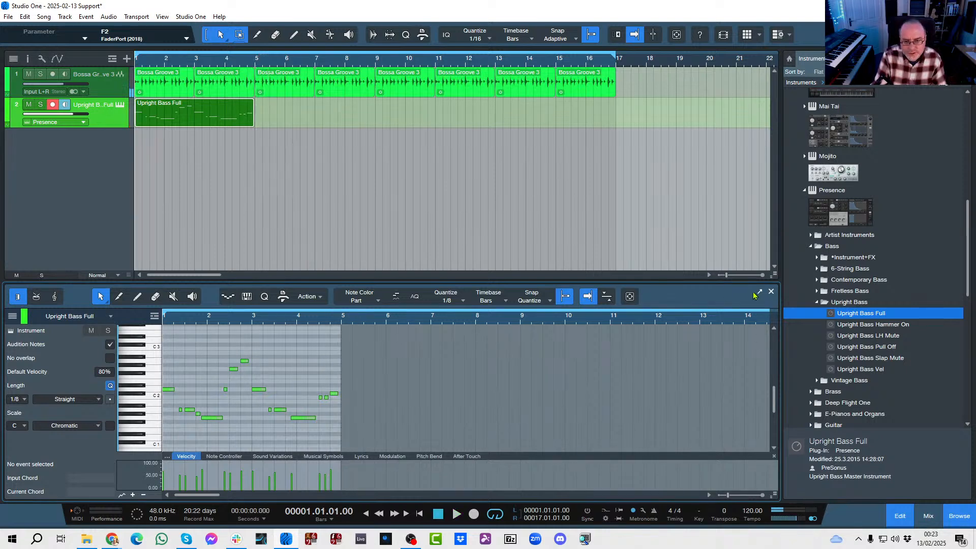
click(771, 292)
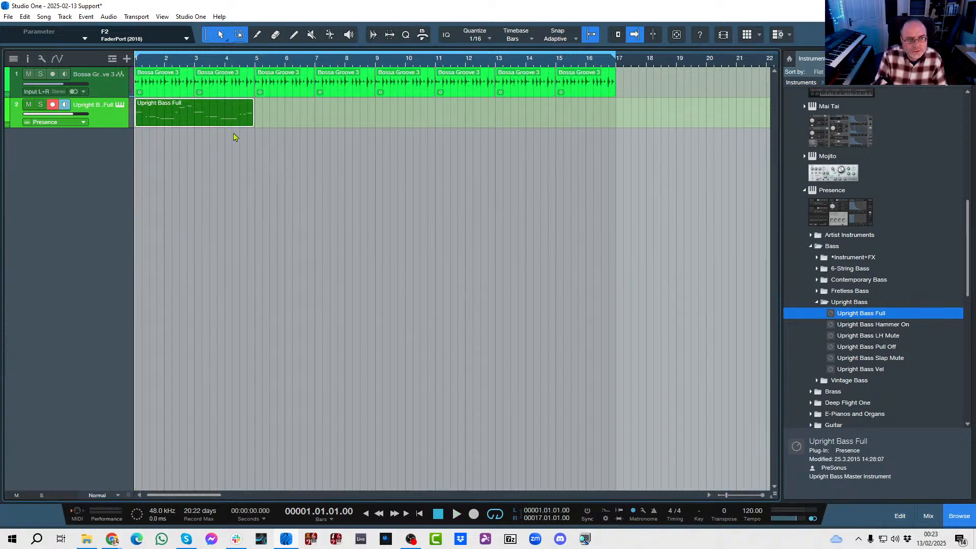
- Duplicate the bass part three times to fill the track up to bar 17 and disarm the track's recording
key(d)
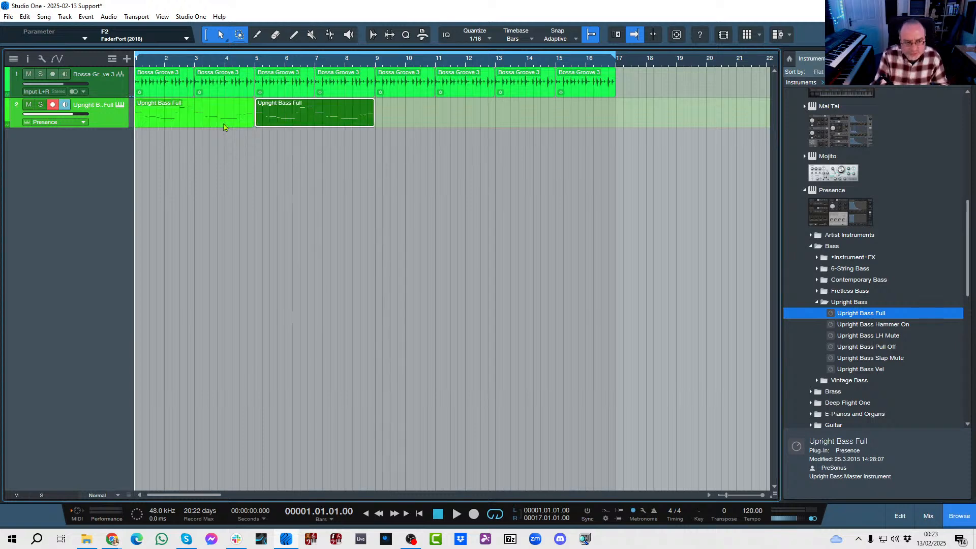
key(d)
key(d)
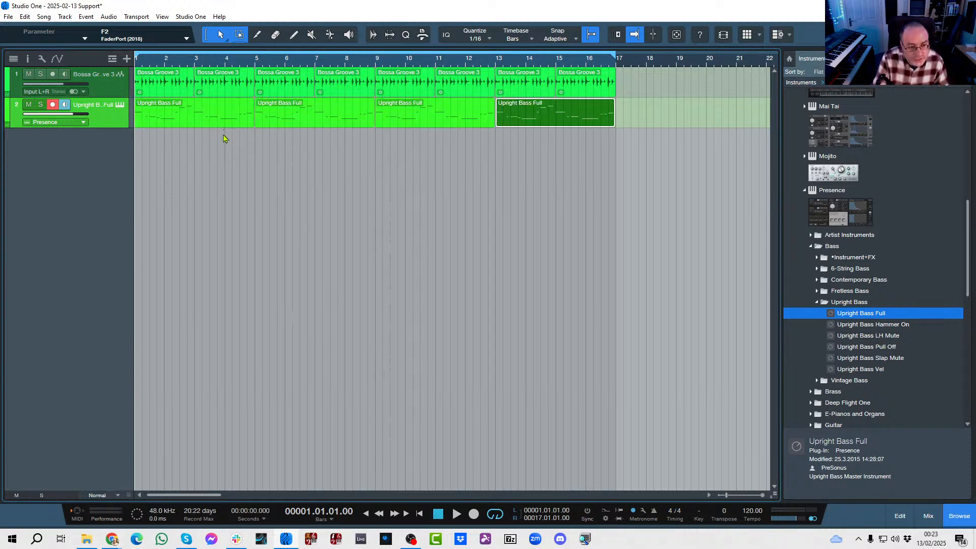
click(204, 169)
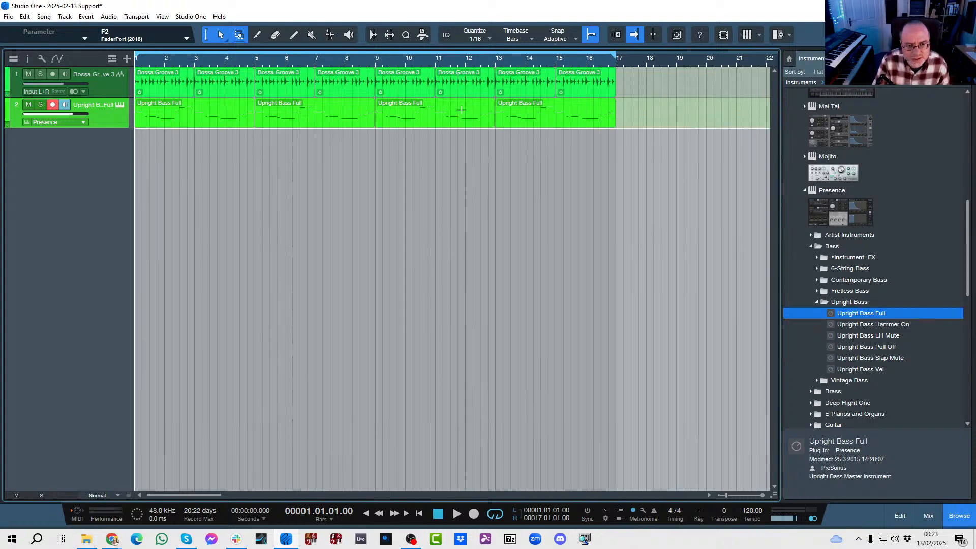
click(52, 106)
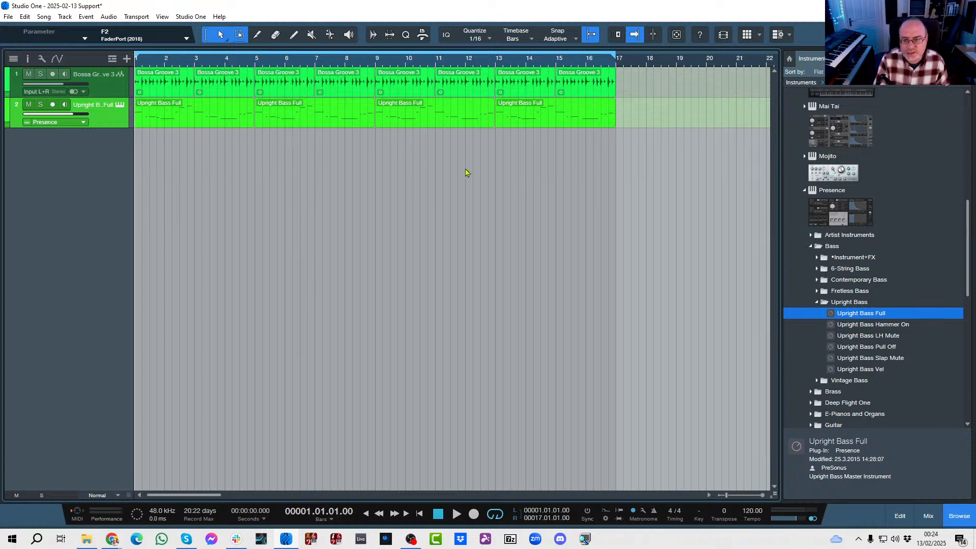
- Look through the Tom Brechtlein V2 Stereo drum loops for variations and audition Bossa Groove 3 w Ride Crash
click(871, 58)
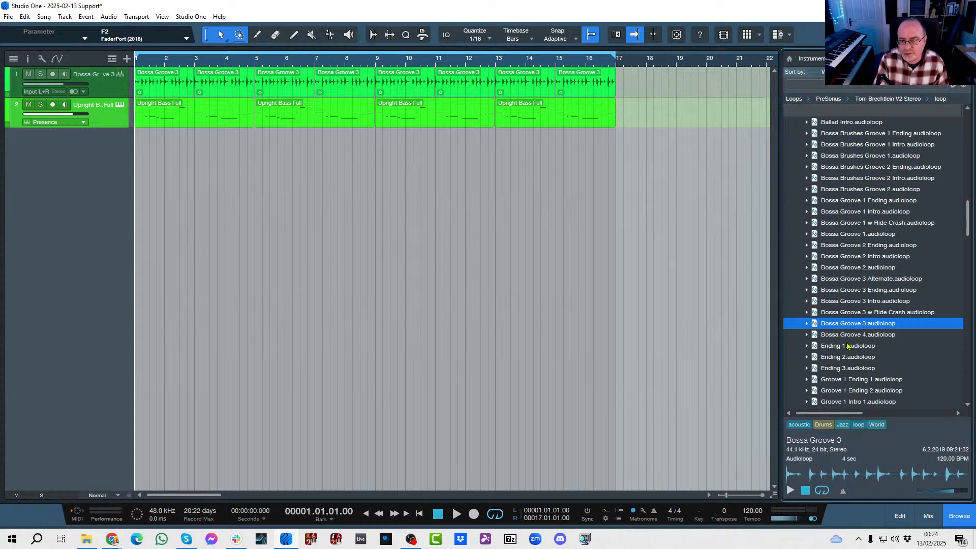
scroll(852, 319, up, 5)
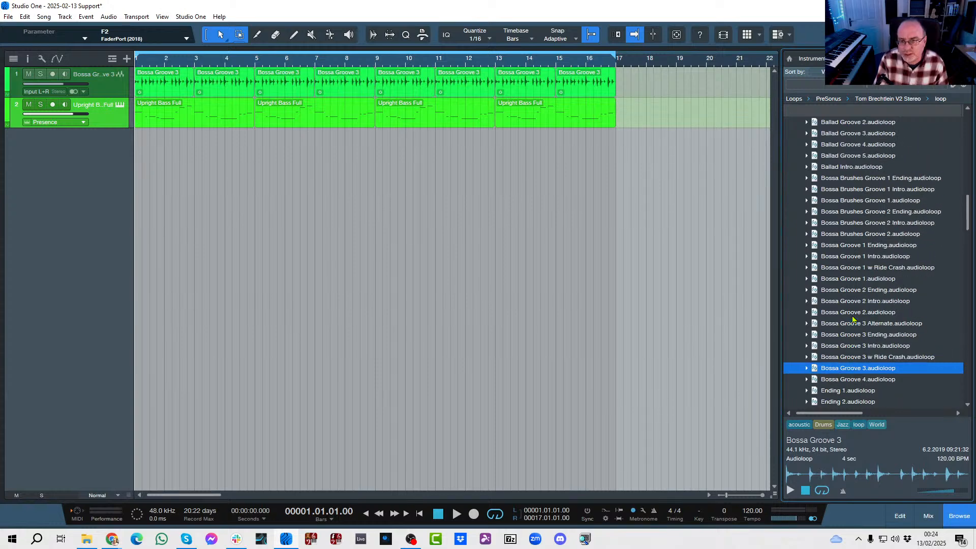
scroll(852, 319, up, 5)
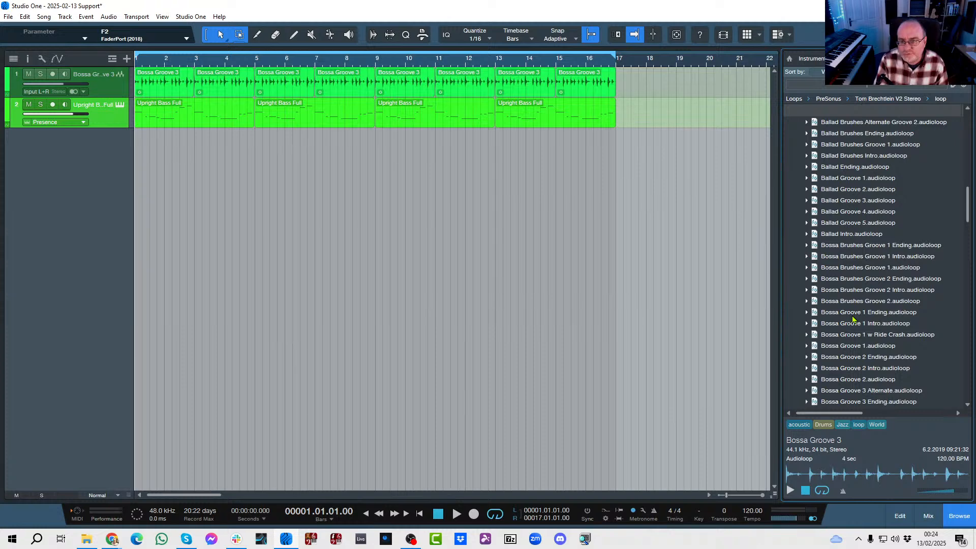
scroll(853, 319, down, 2)
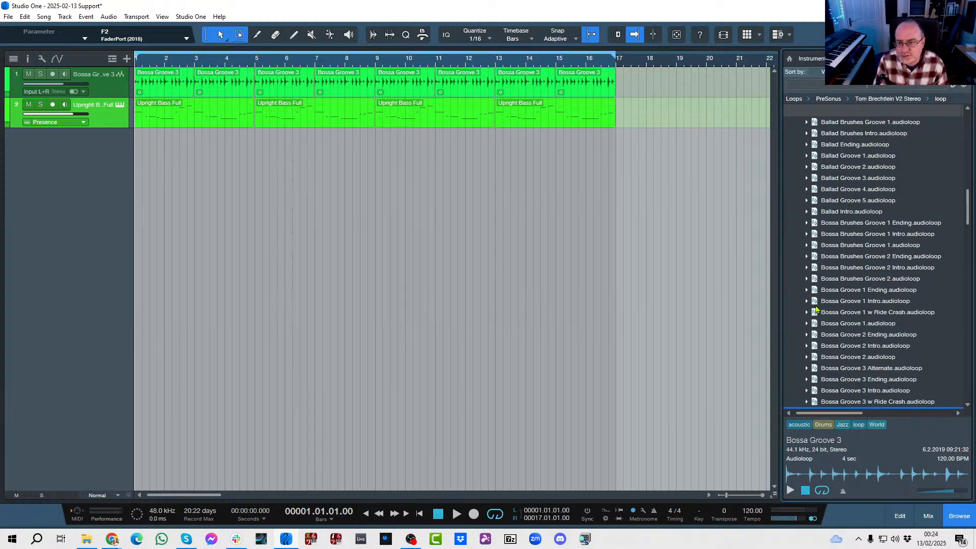
scroll(837, 266, down, 5)
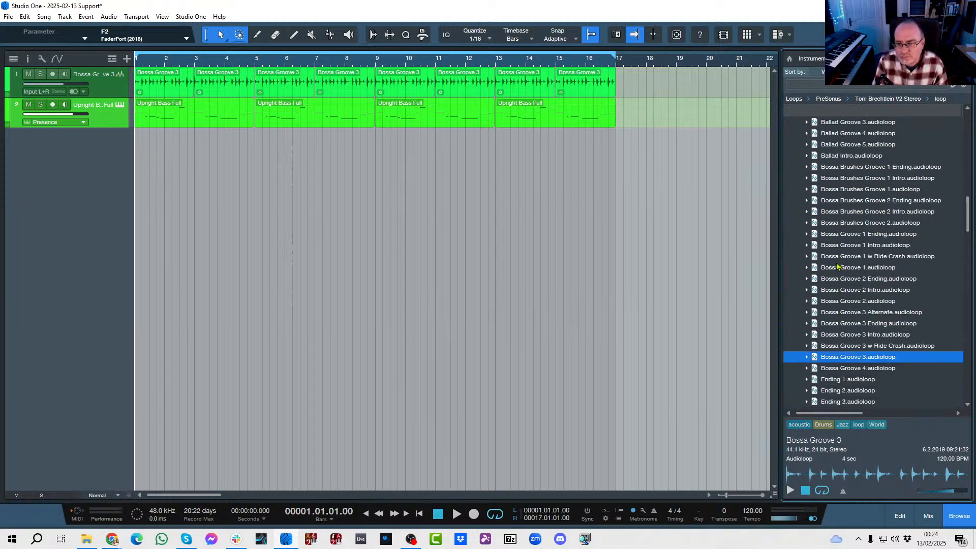
scroll(837, 266, down, 5)
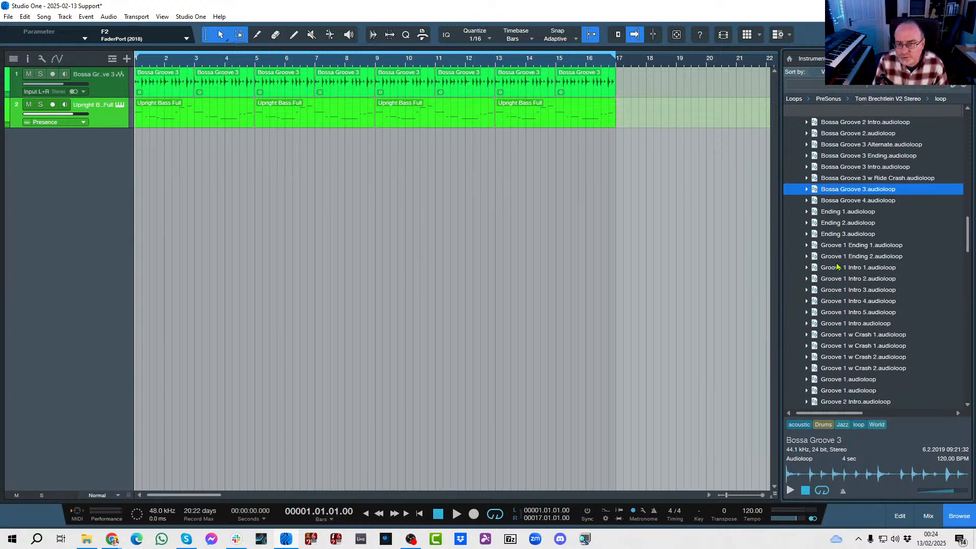
scroll(837, 266, down, 3)
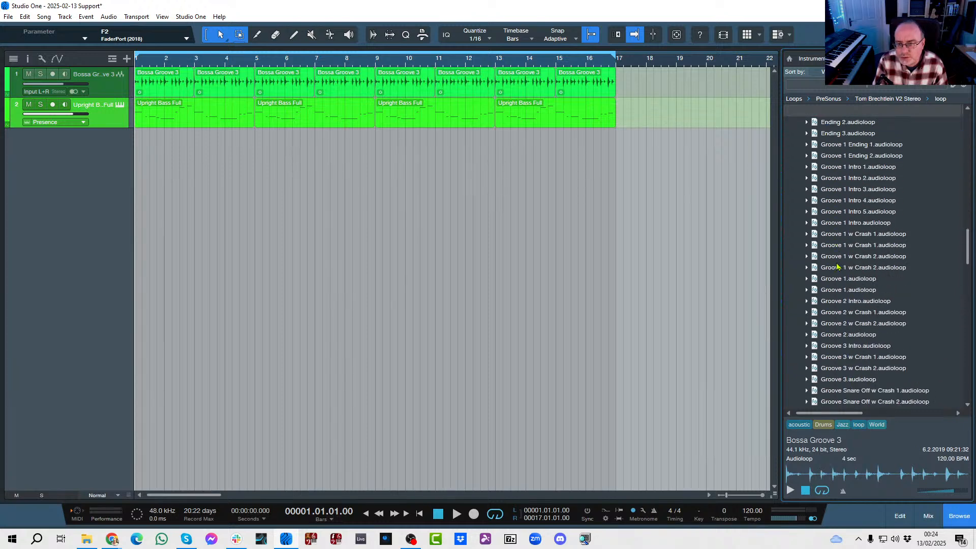
scroll(838, 266, down, 3)
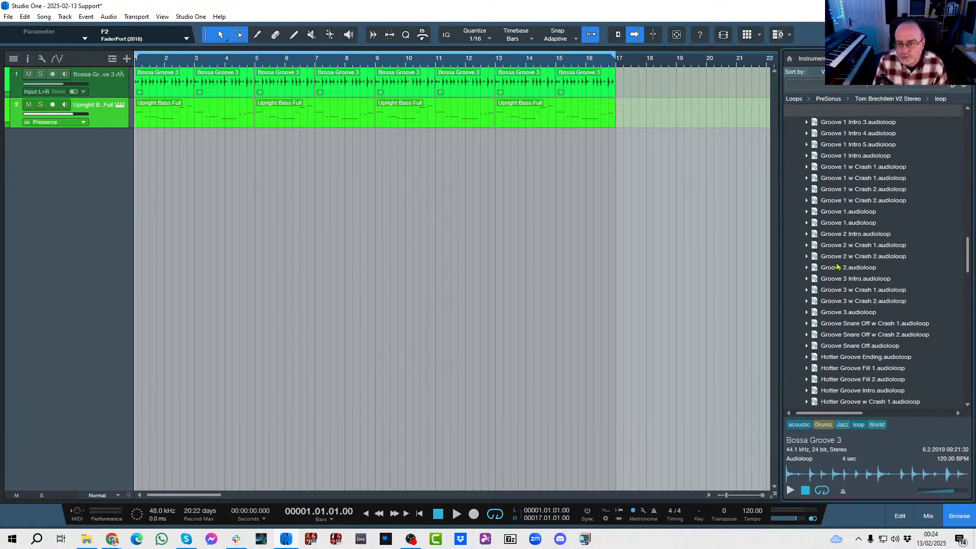
scroll(837, 267, down, 4)
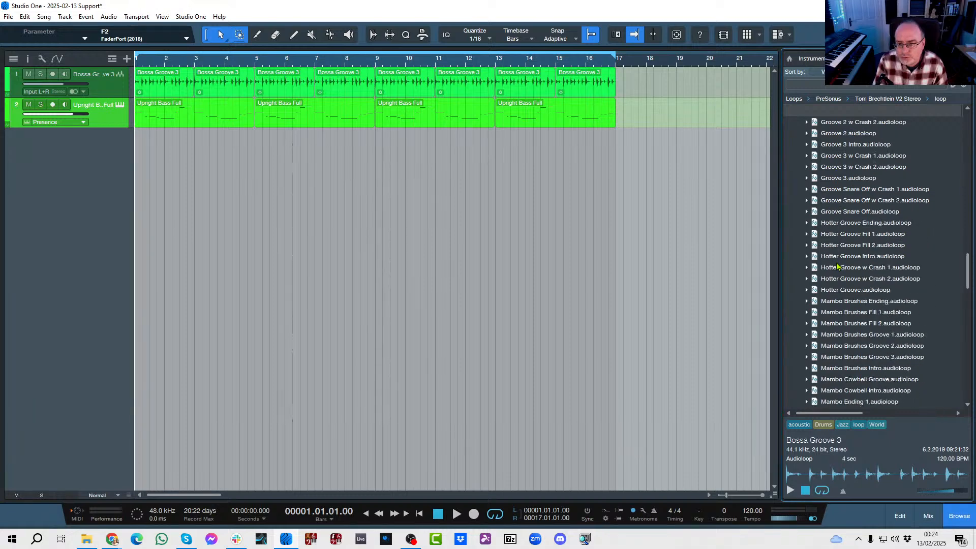
scroll(838, 266, down, 6)
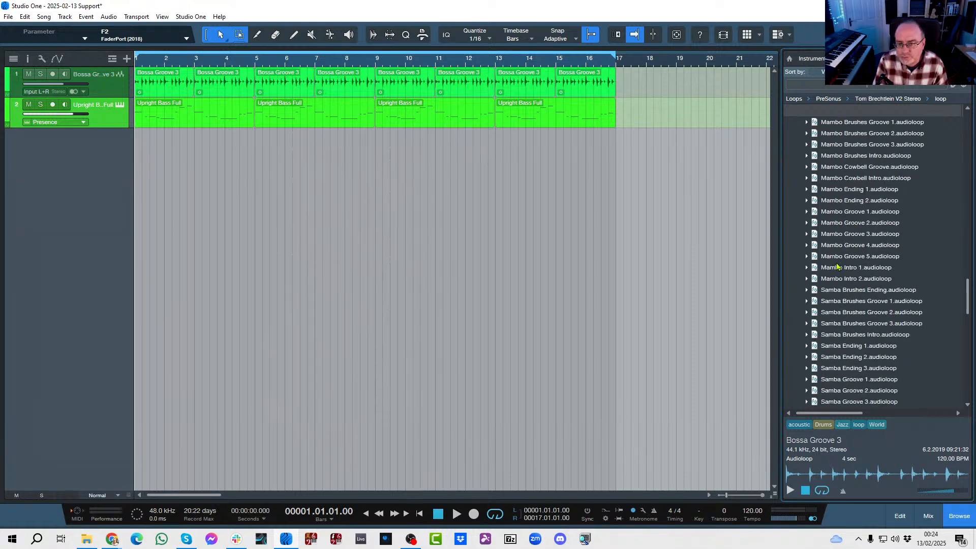
scroll(838, 266, up, 11)
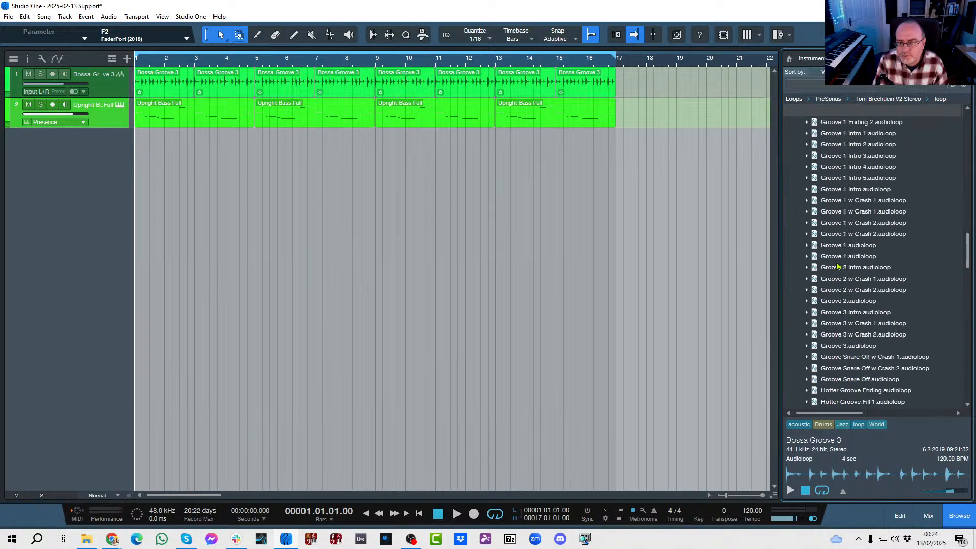
scroll(837, 266, up, 15)
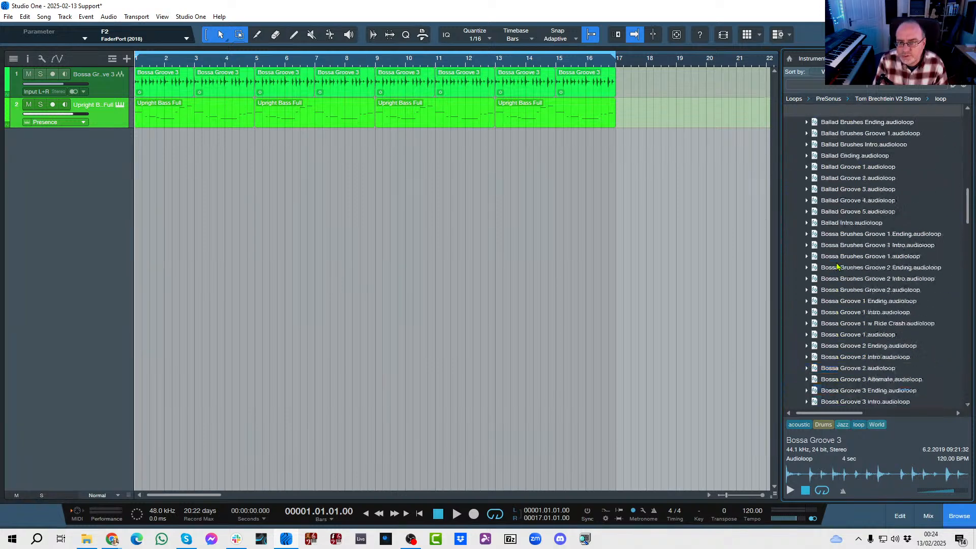
scroll(838, 266, up, 1)
scroll(837, 266, down, 2)
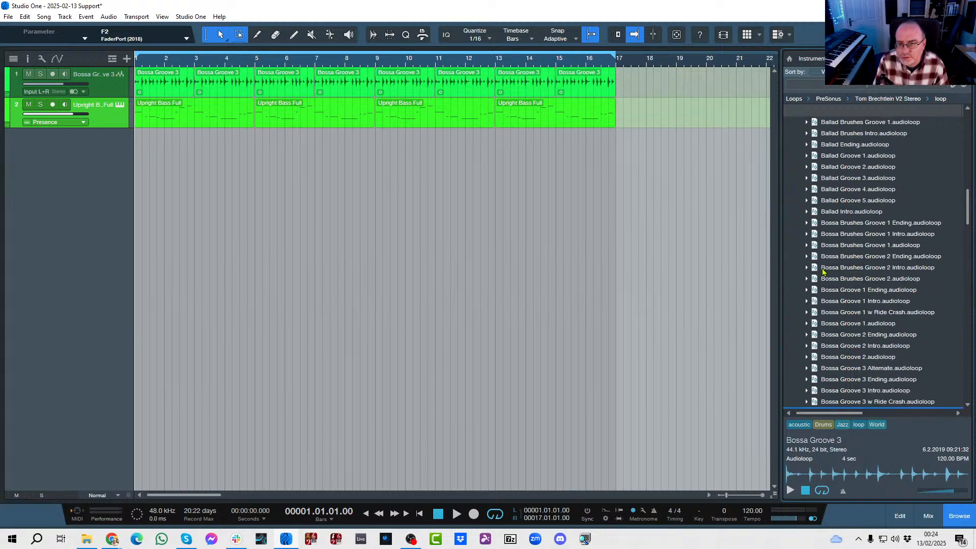
scroll(824, 273, down, 1)
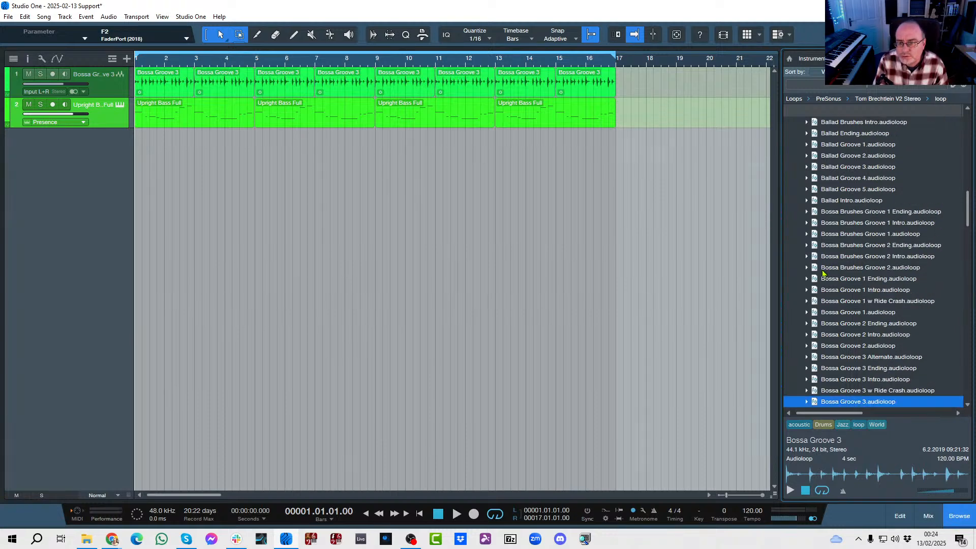
click(835, 392)
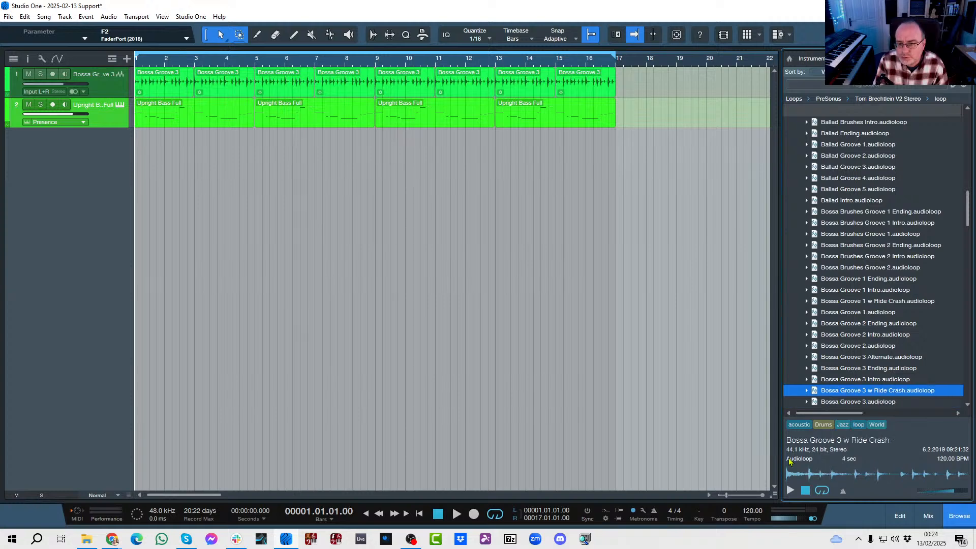
click(790, 491)
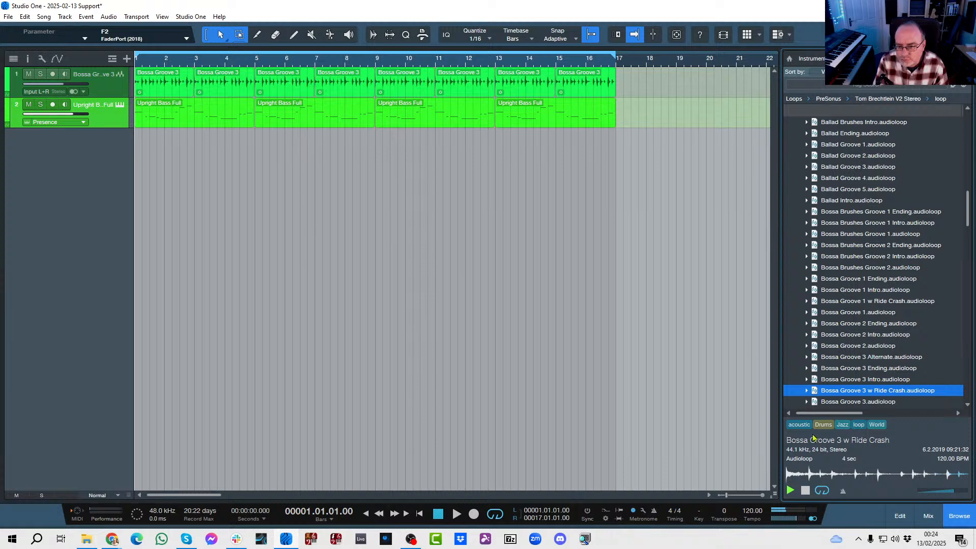
- Stop the current loop preview, then audition Bossa Groove 1 w Ride Crash and stop it
click(805, 490)
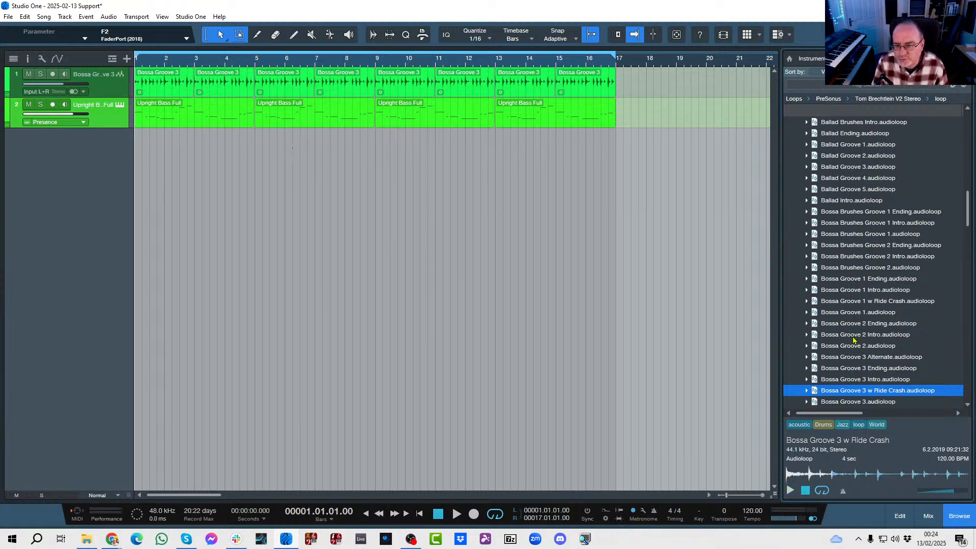
click(850, 301)
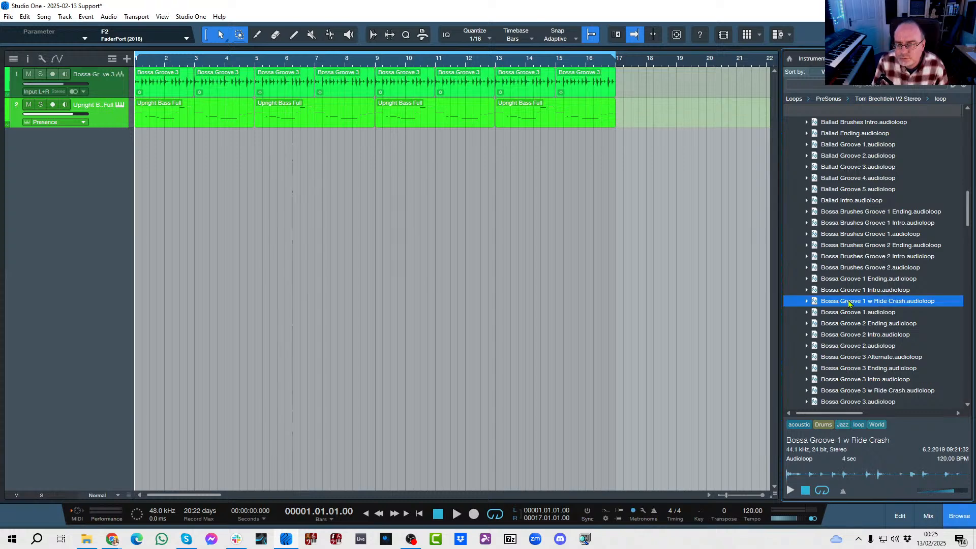
click(789, 490)
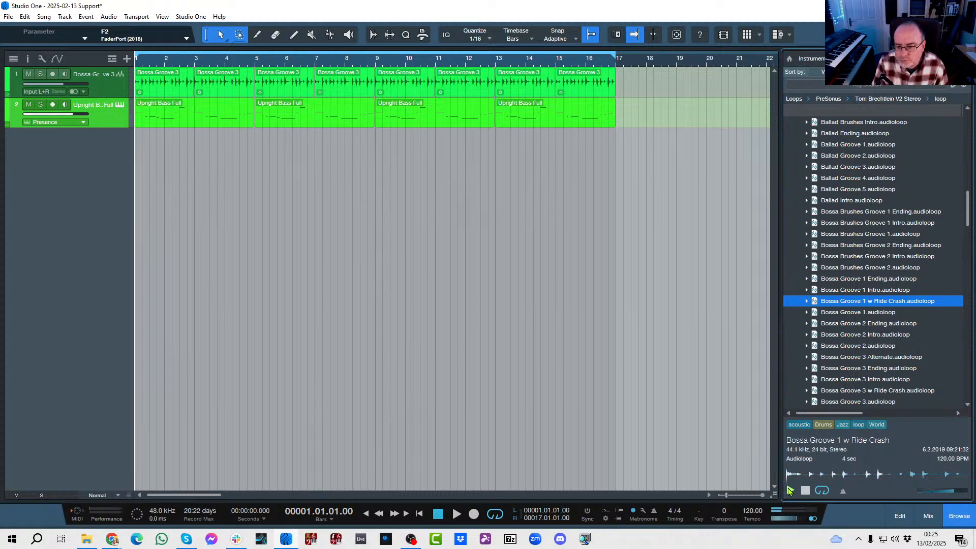
click(804, 490)
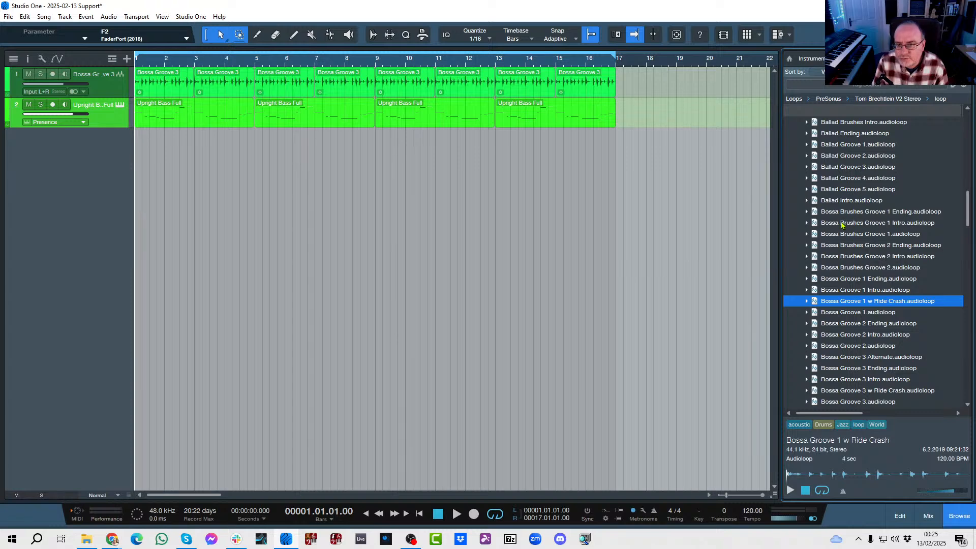
- Look further through the Tom Brechtlein V2 Stereo loops and audition Groove Snare Off w Crash 1, dismissing the desktop notification
scroll(842, 226, up, 5)
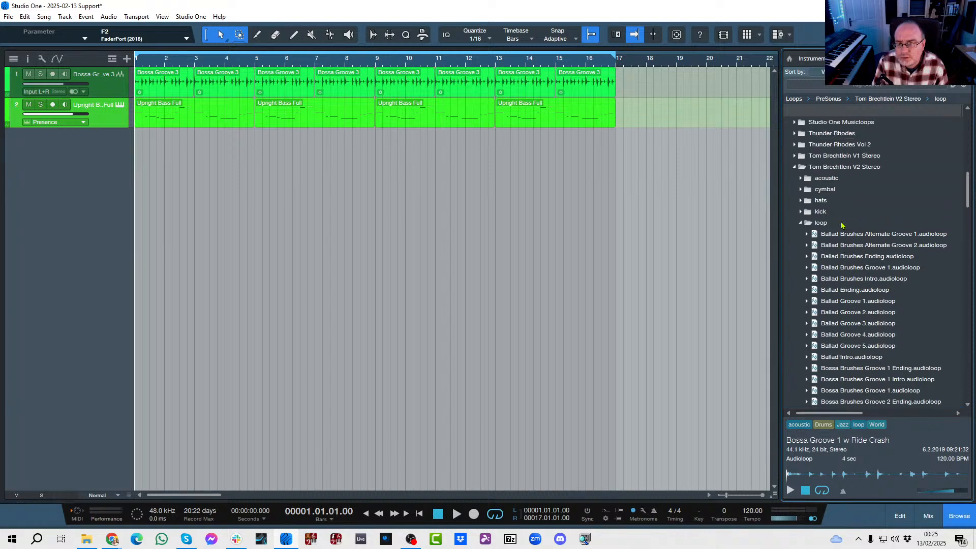
scroll(841, 225, down, 4)
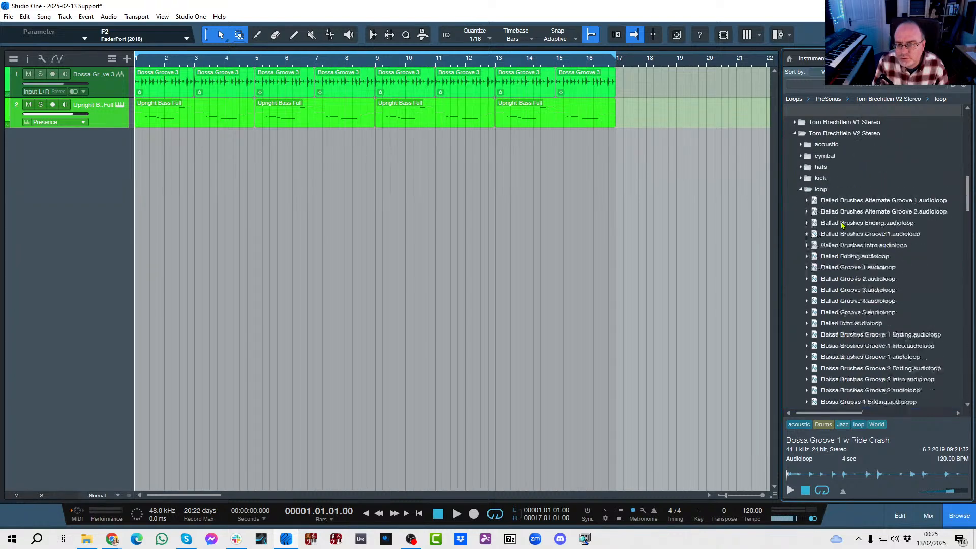
scroll(842, 225, down, 10)
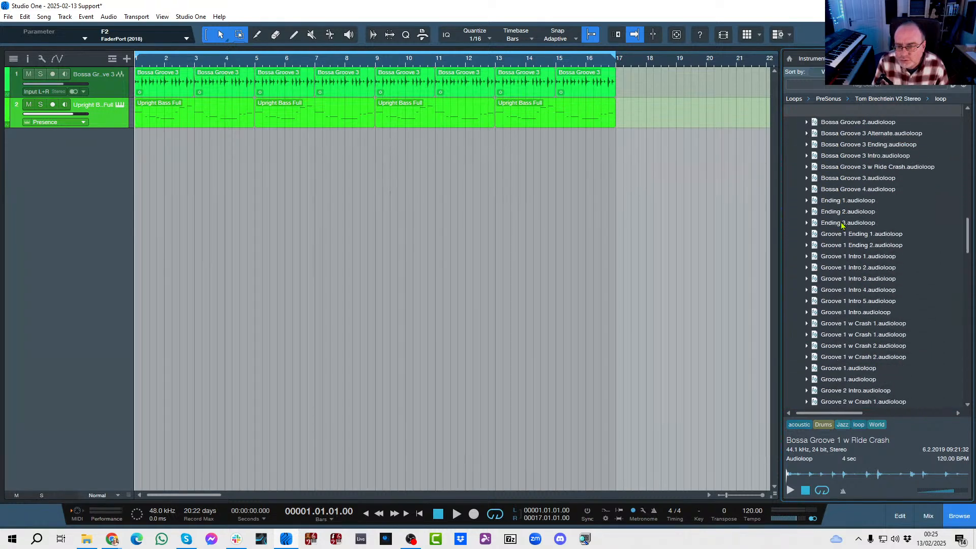
scroll(841, 225, down, 3)
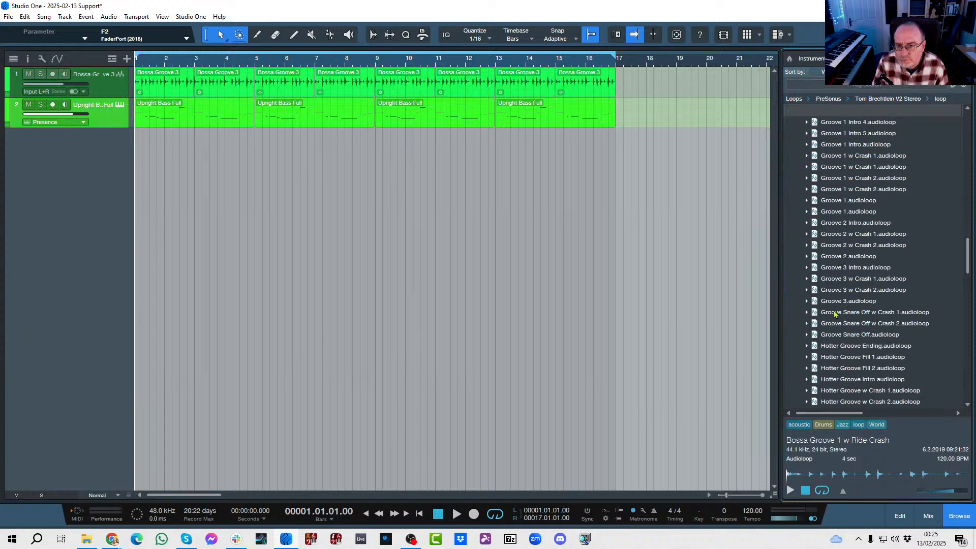
click(834, 313)
click(790, 491)
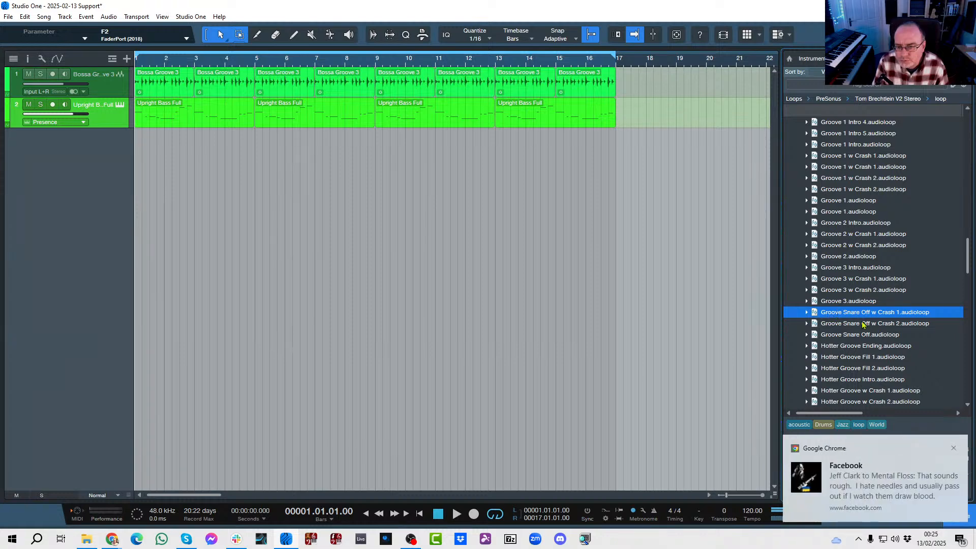
click(954, 449)
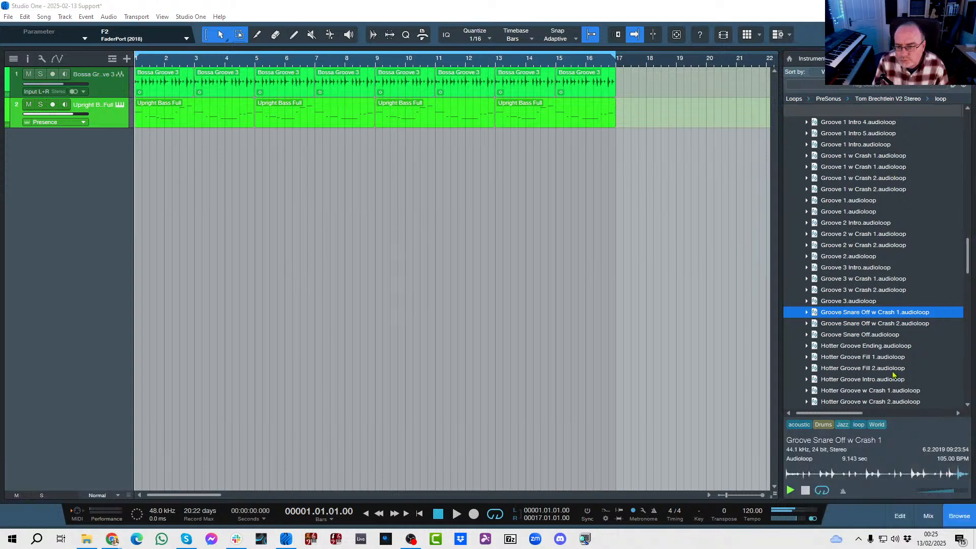
- Compare the crash variations by auditioning Groove 3 w Crash 1, Groove 1 w Crash 1 and Groove 3 w Crash 2
click(846, 281)
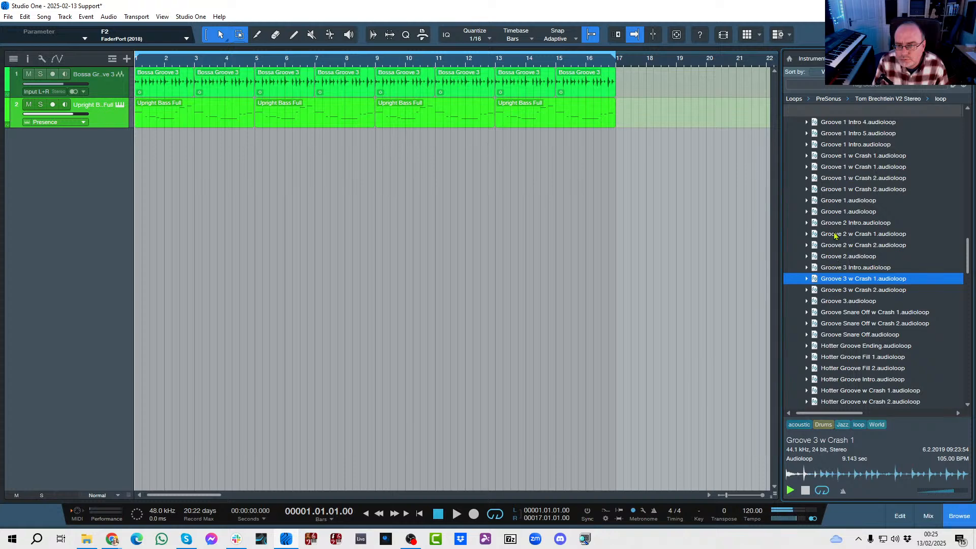
click(833, 160)
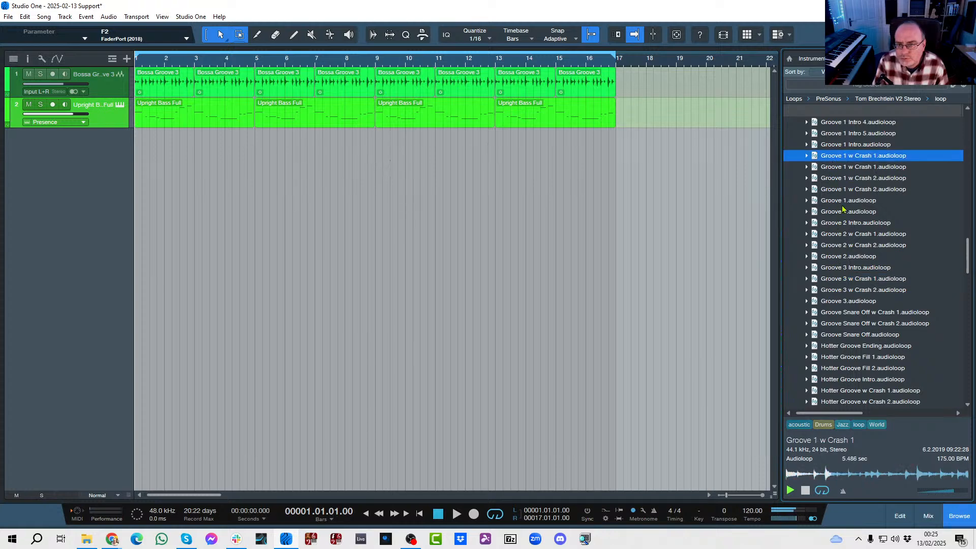
scroll(852, 254, up, 5)
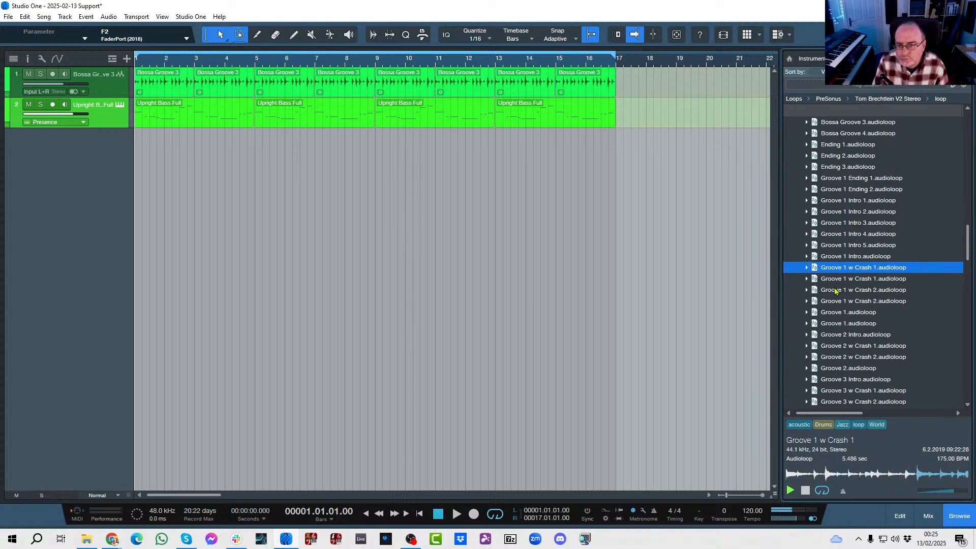
scroll(833, 318, down, 2)
click(831, 325)
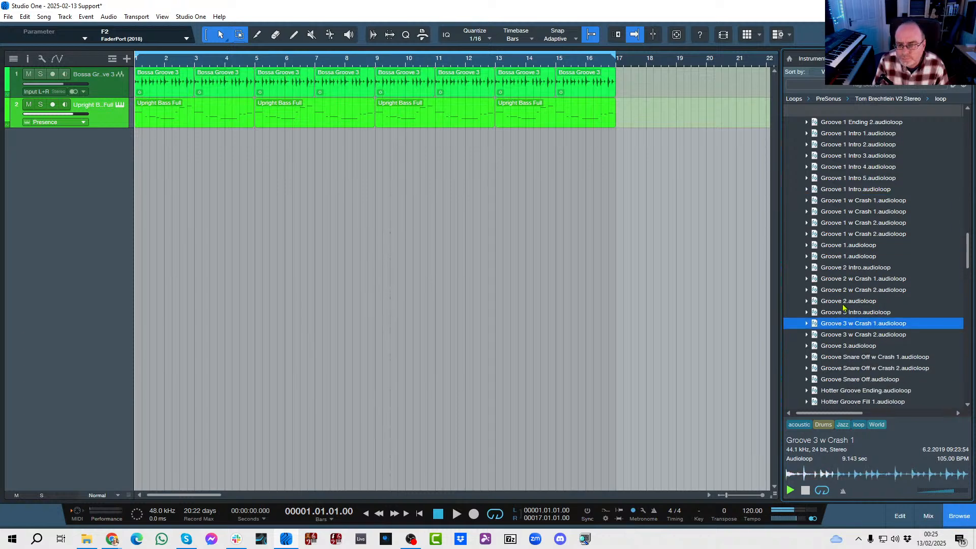
click(842, 336)
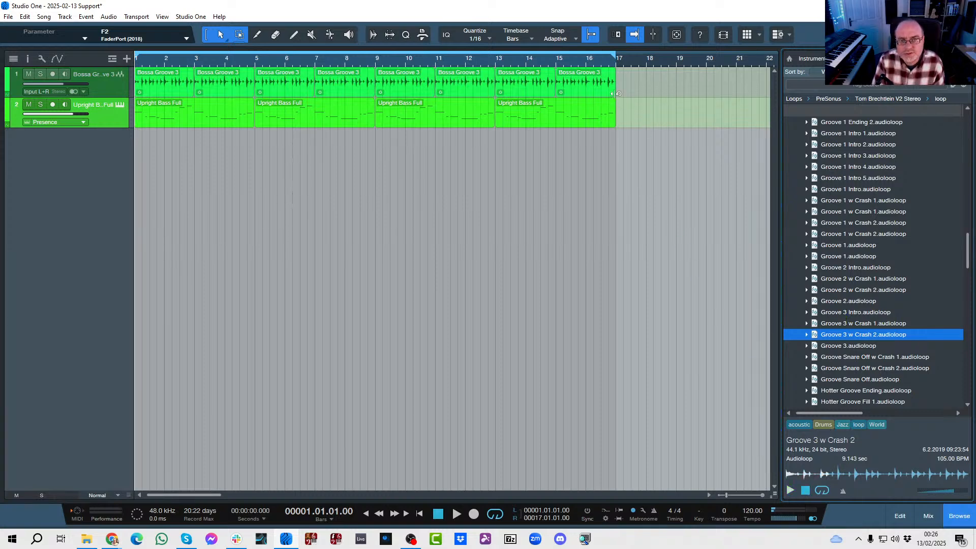
- Shorten the last Bossa Groove 3 event to end at bar 16 and fill bar 16 with Groove 3 w Crash 2, removing the excess after bar 17
drag(619, 87, 584, 88)
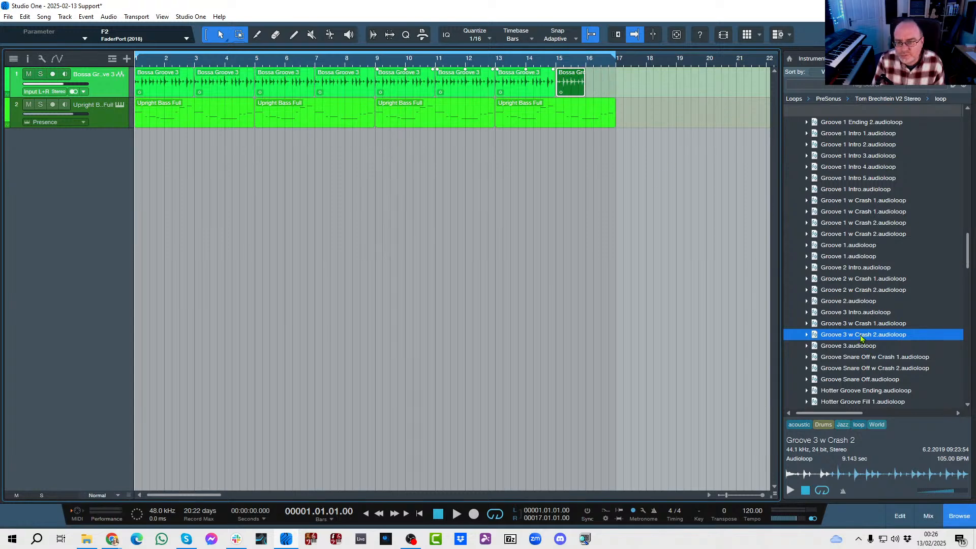
drag(862, 338, 603, 85)
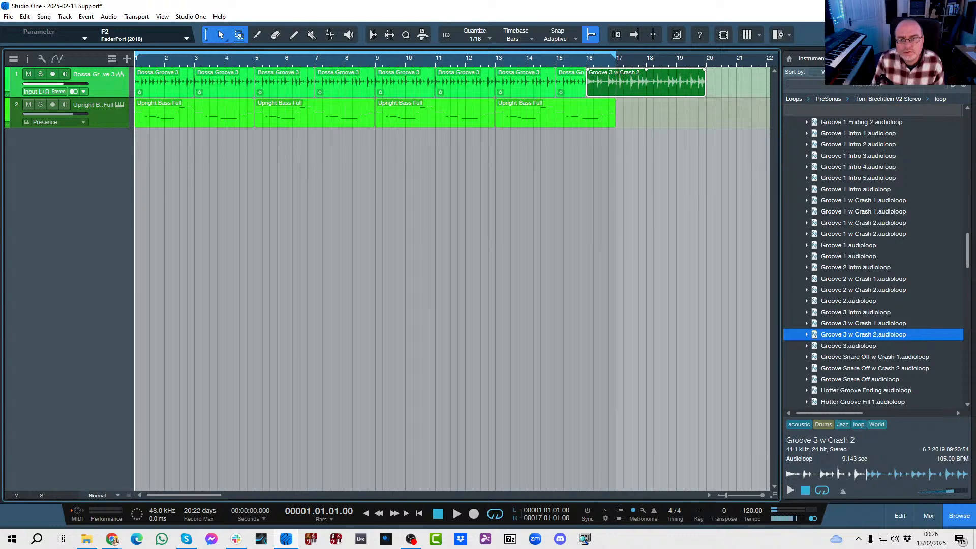
alt+click(616, 73)
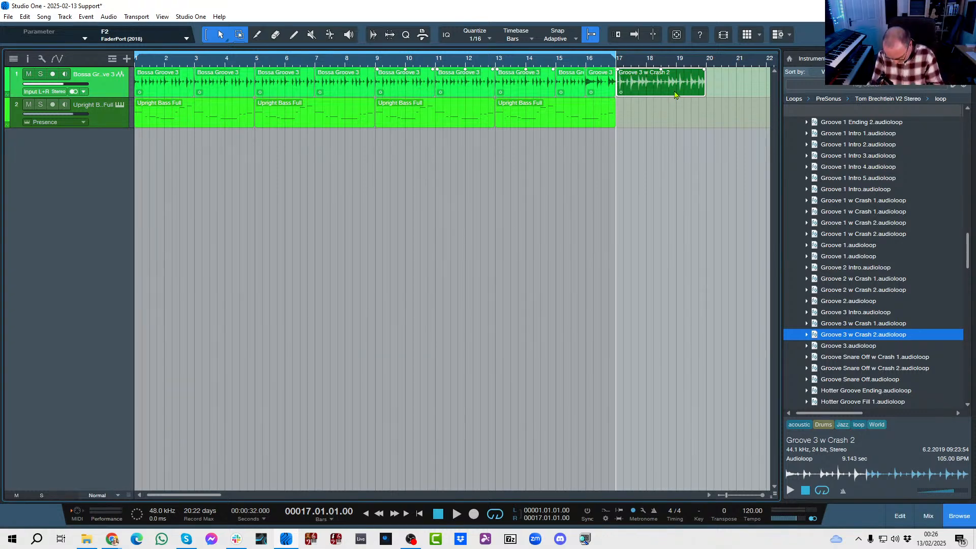
key(ctrl+z)
click(538, 210)
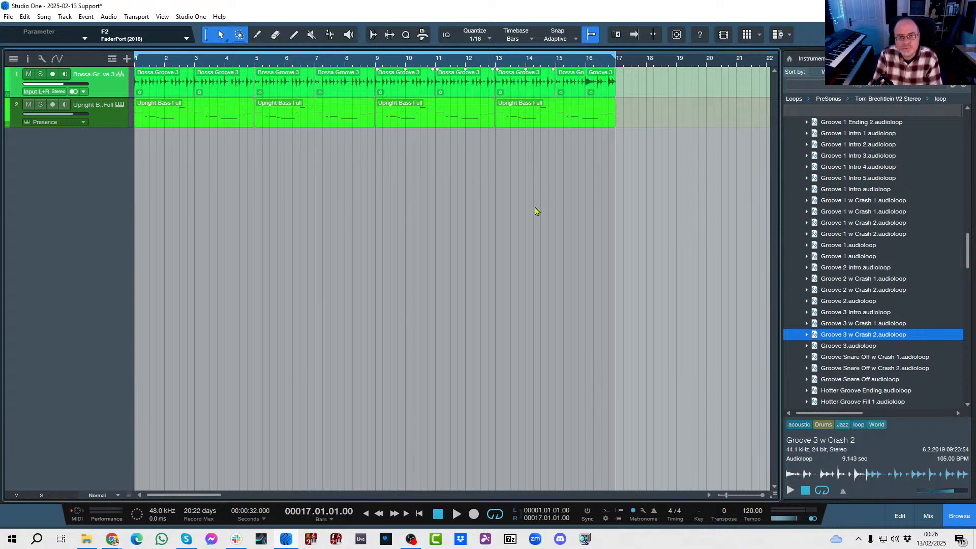
- Play the arrangement from the middle of bar 14 through the loop point while browsing back to the Bossa Groove loops, and stop playback
click(540, 59)
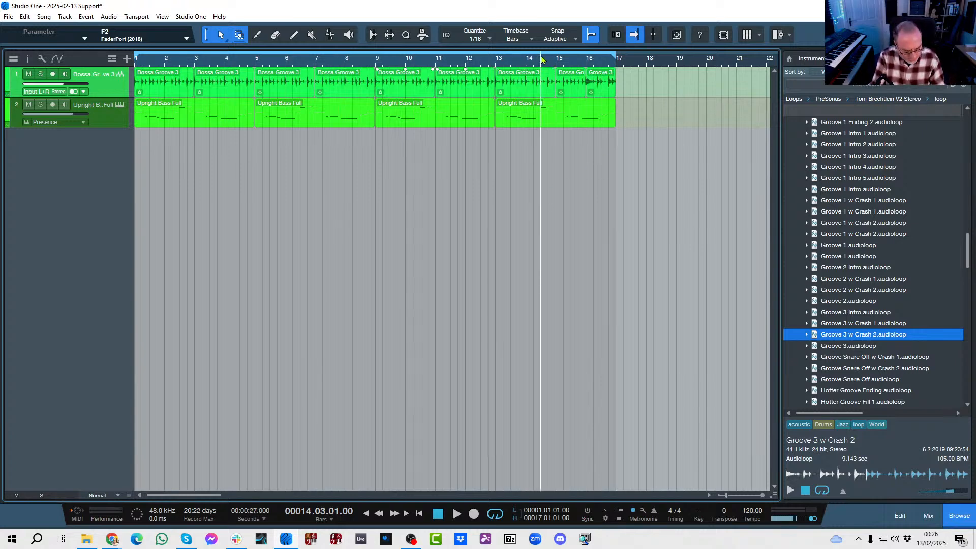
key(space)
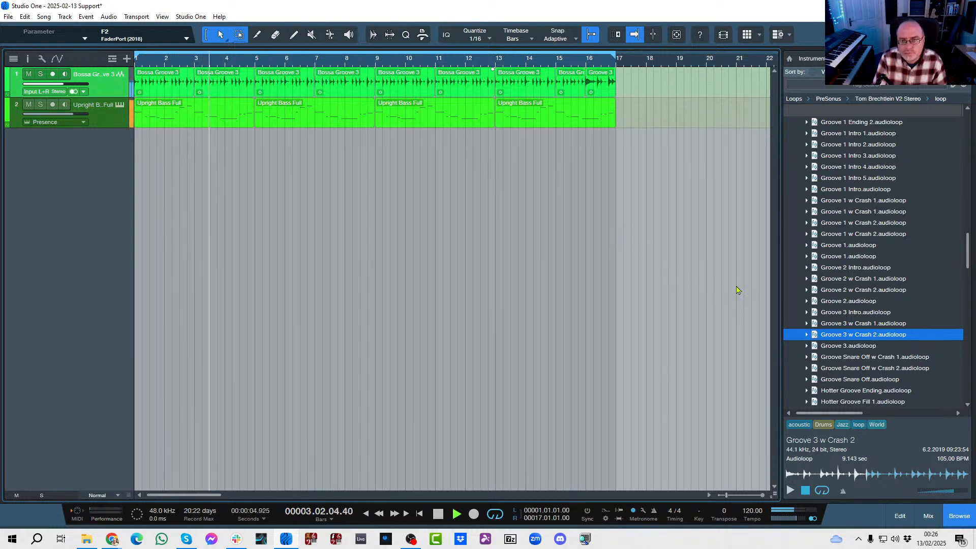
scroll(836, 296, up, 2)
scroll(837, 296, up, 8)
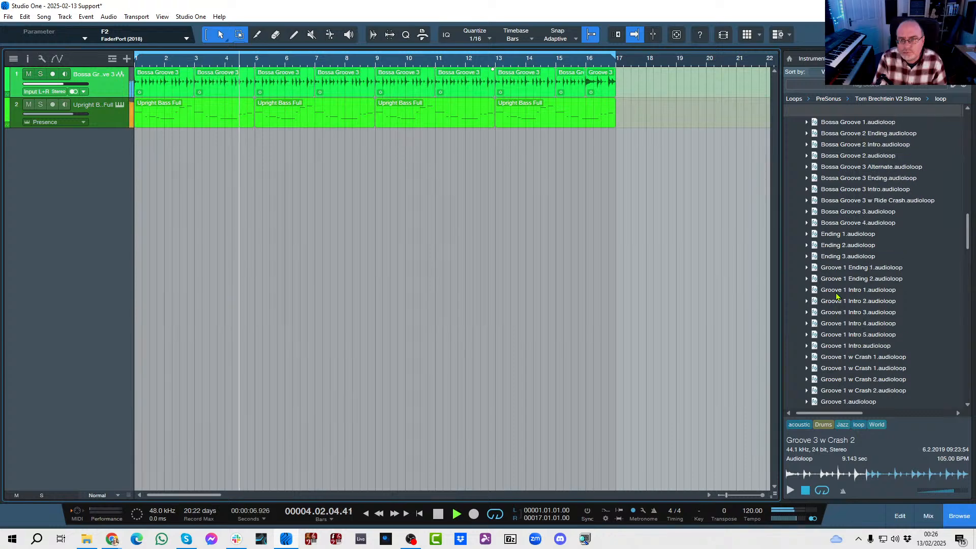
scroll(837, 296, up, 2)
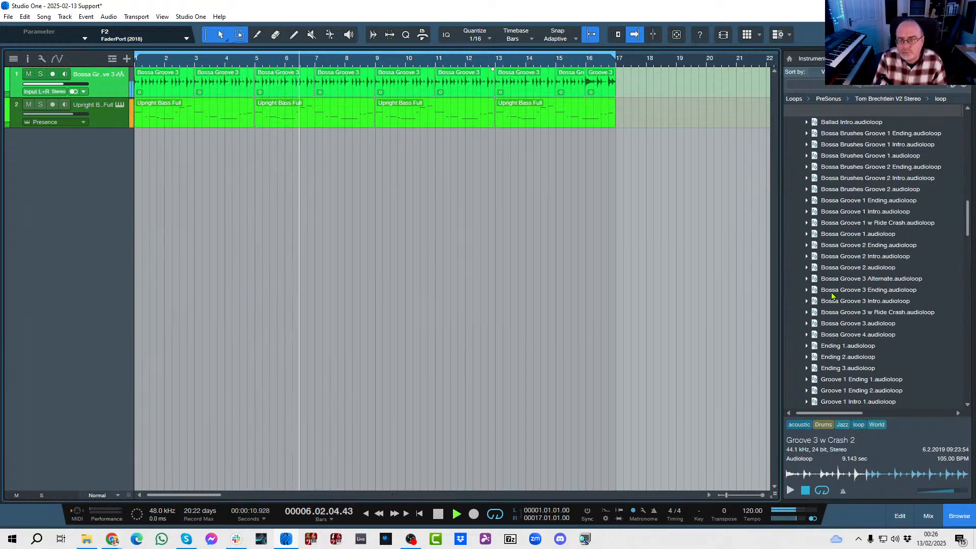
key(space)
- Replace the first drum event at bar 1 with Bossa Groove 3 w Ride Crash and play the arrangement back from the start
click(155, 88)
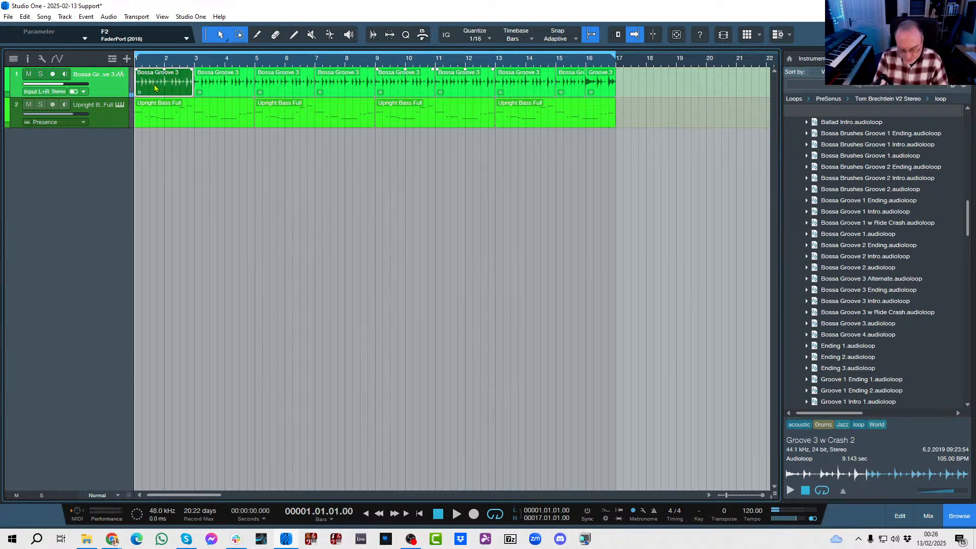
key(Delete)
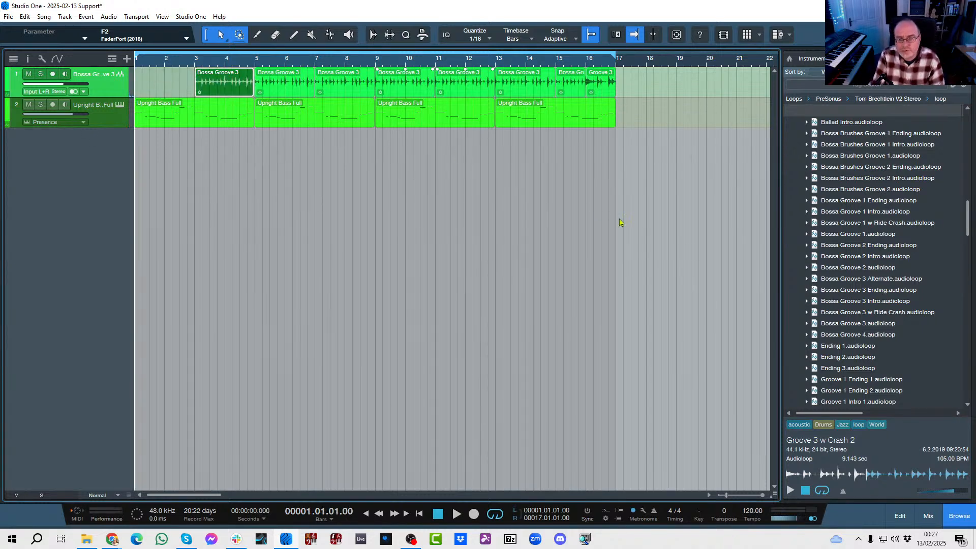
drag(856, 309, 166, 62)
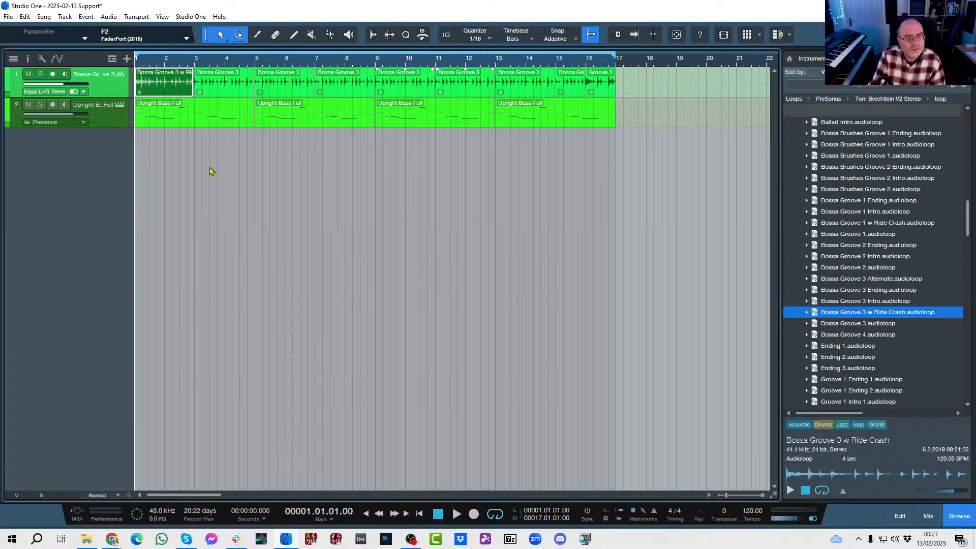
key(space)
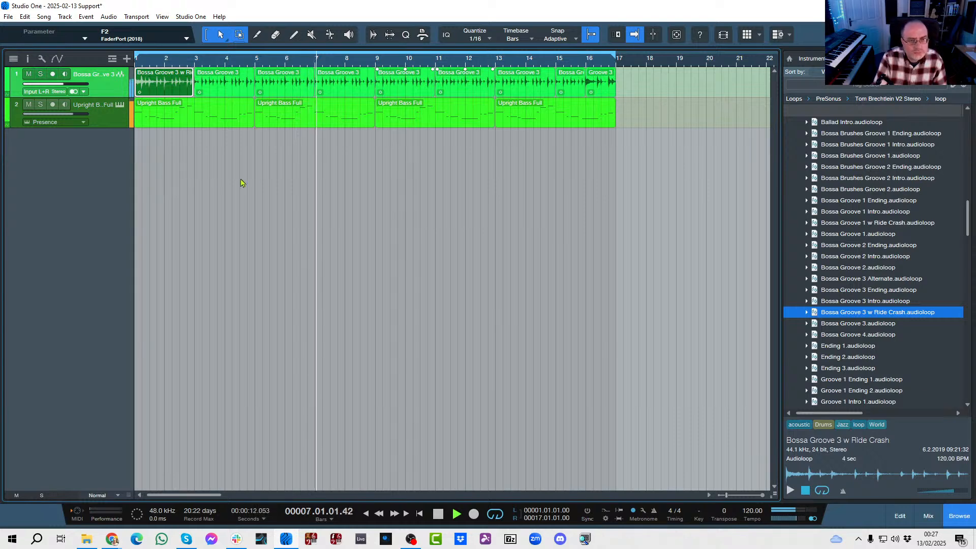
click(148, 214)
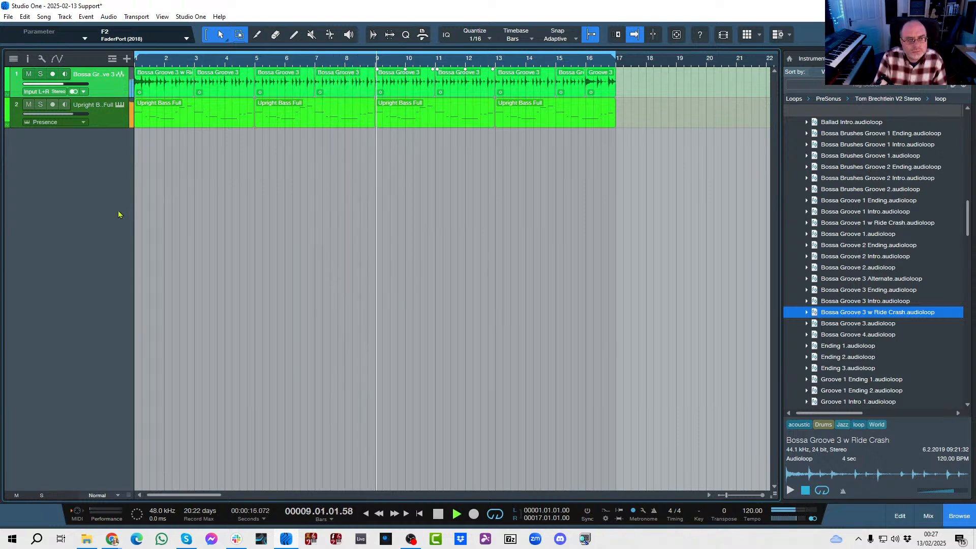
key(space)
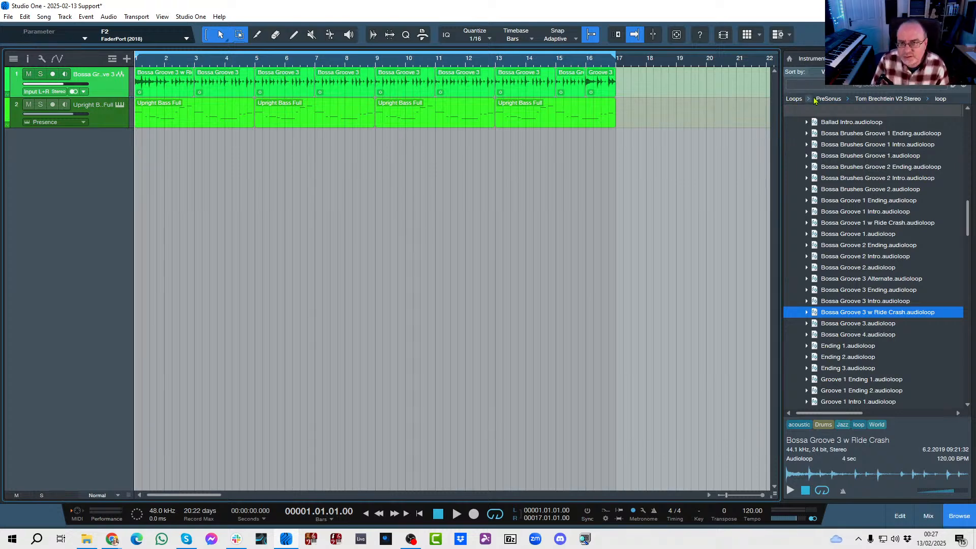
- Add an instrument track with the Presence preset Big String Section - Sustain from PSO Contemporary Strings and close its instrument window
click(814, 59)
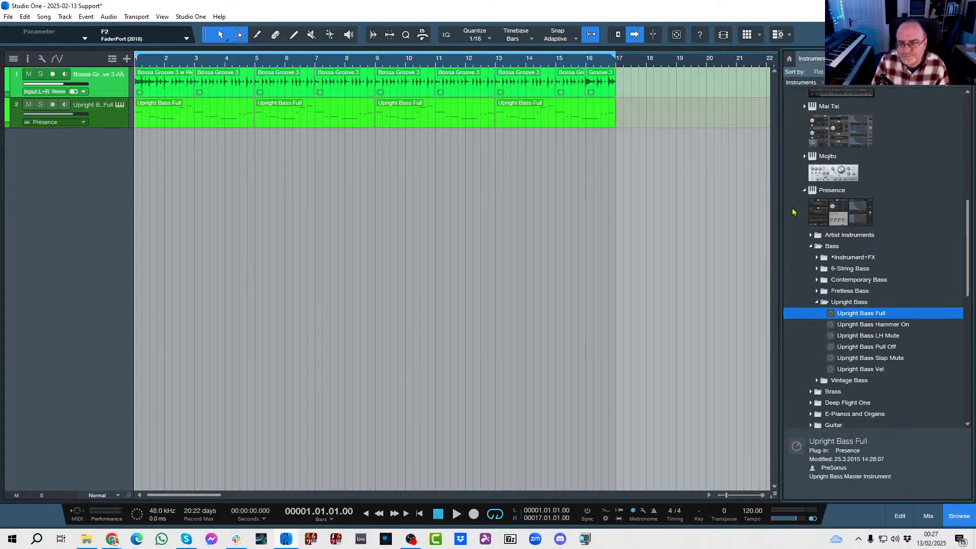
click(817, 303)
scroll(810, 325, down, 5)
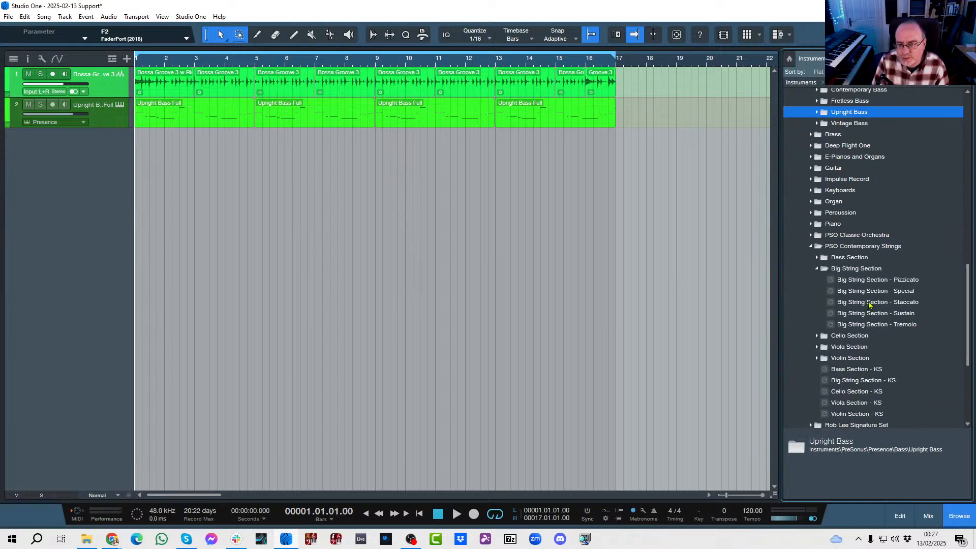
drag(866, 315, 281, 254)
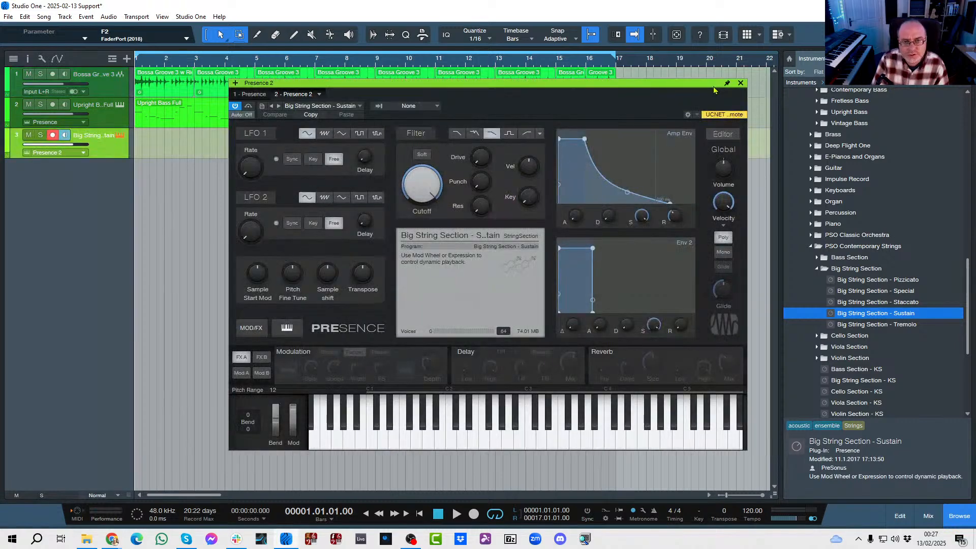
click(740, 83)
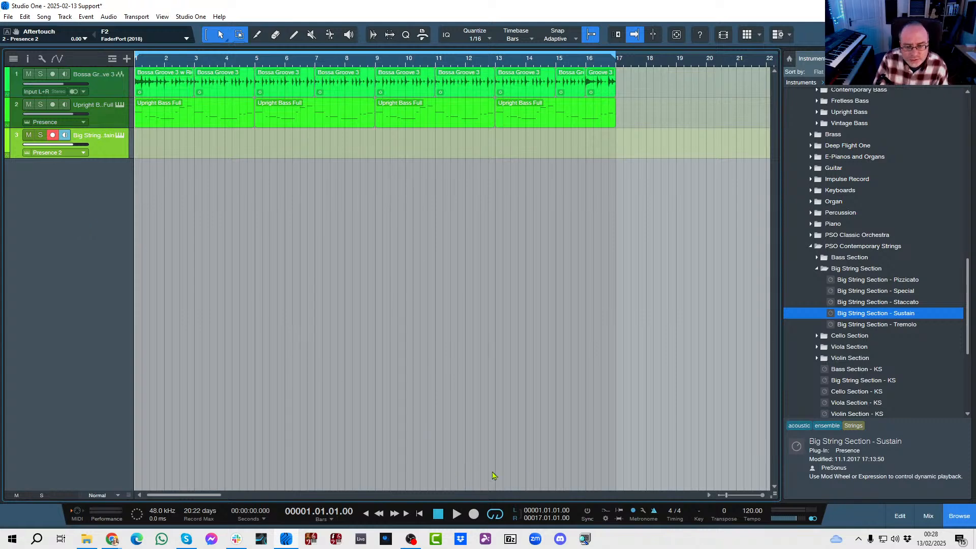
- Turn off looping in the transport
click(503, 514)
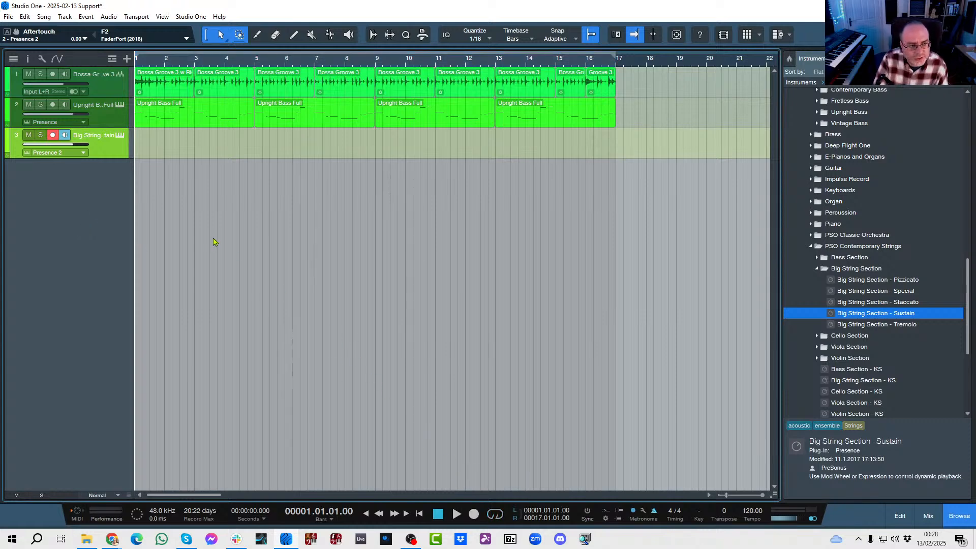
key(KP_Multiply)
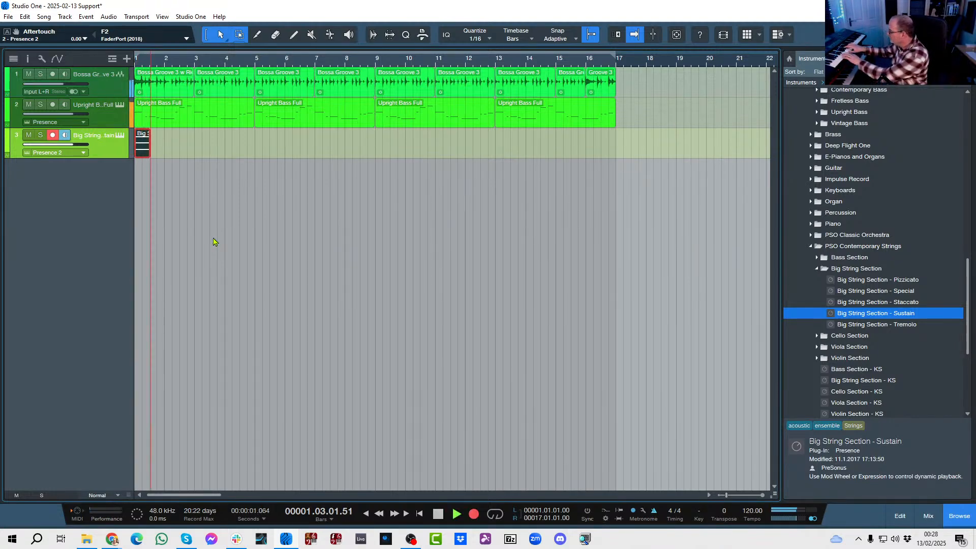
key(space)
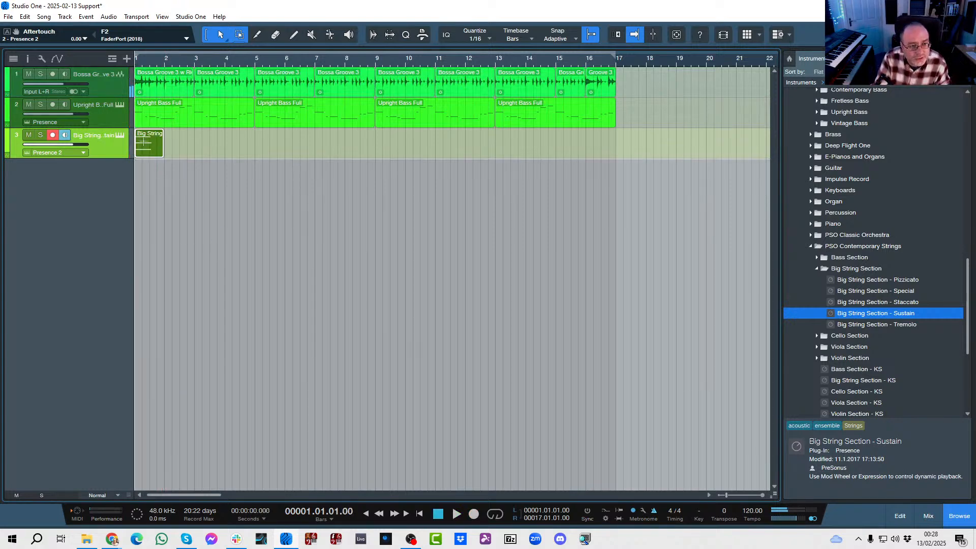
key(Delete)
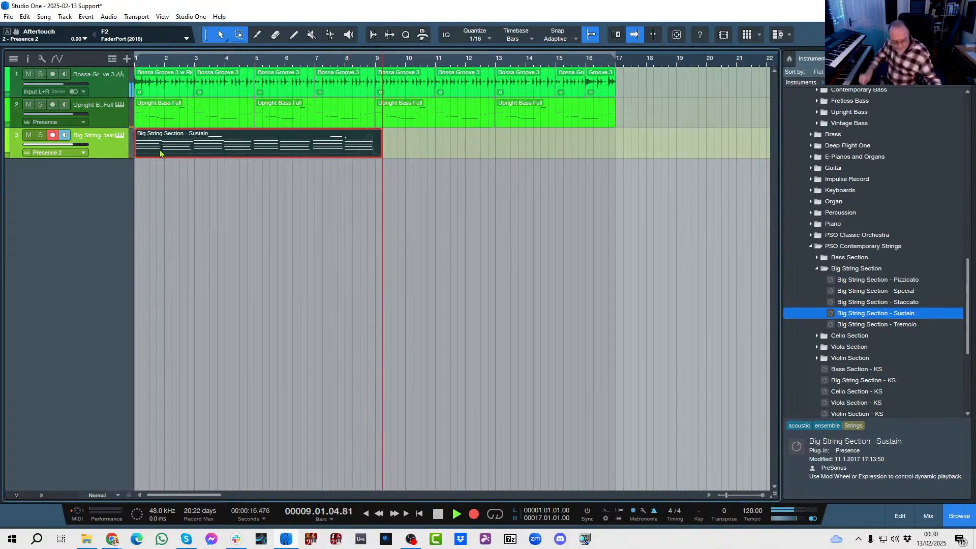
- Record the string part over bars 1 to 8 and duplicate the event to fill bars 9 to 16
key(space)
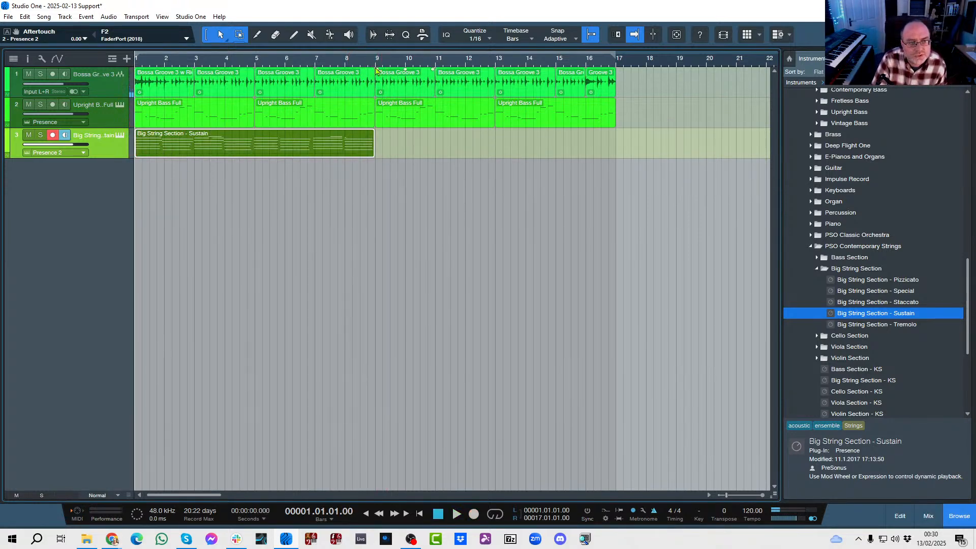
drag(367, 60, 370, 23)
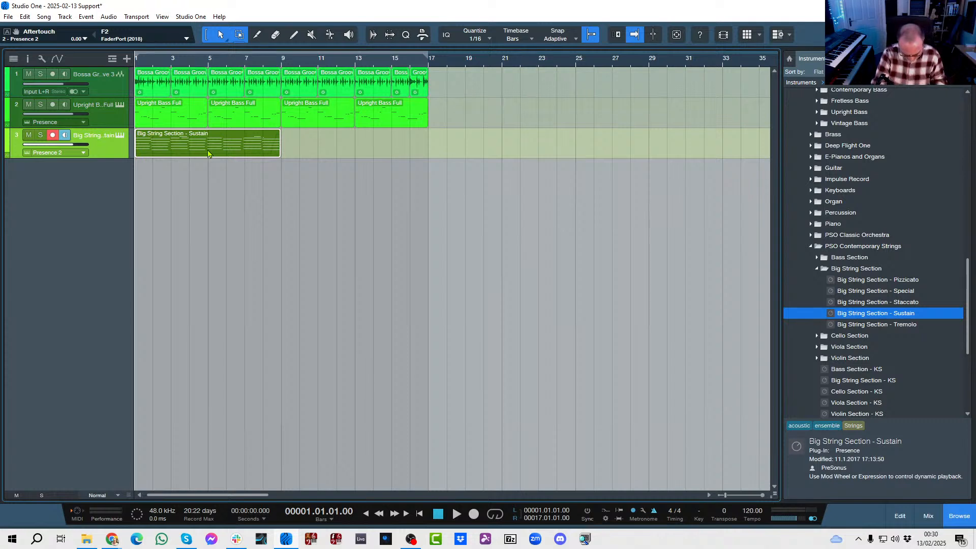
key(d)
click(230, 218)
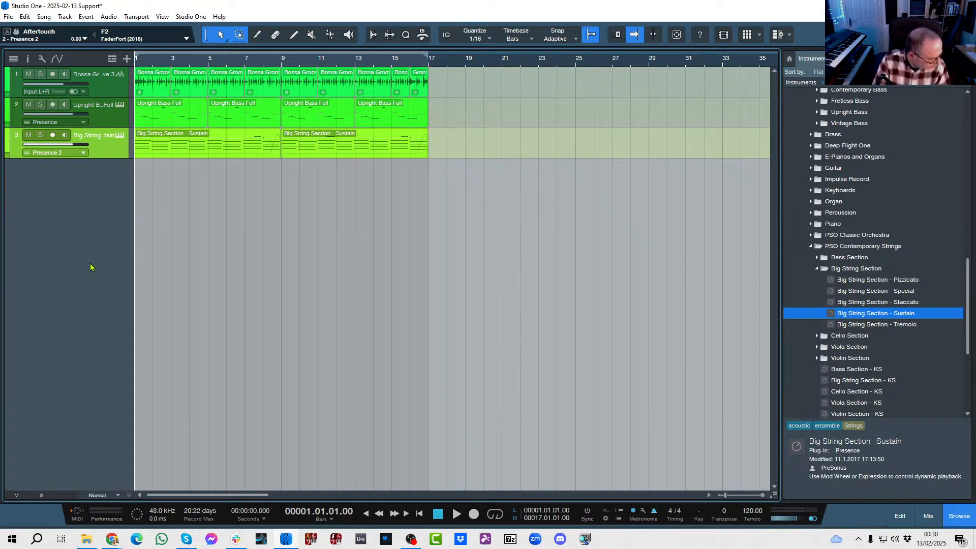
- Add an instrument track with the Presence preset Flute Section from PSO Classic Woodwinds during playback and close its instrument window
key(space)
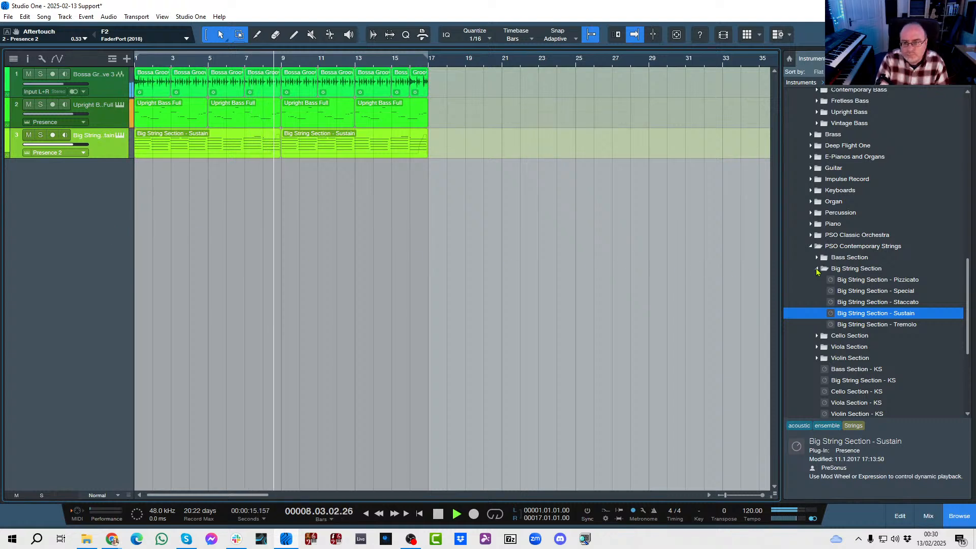
click(810, 246)
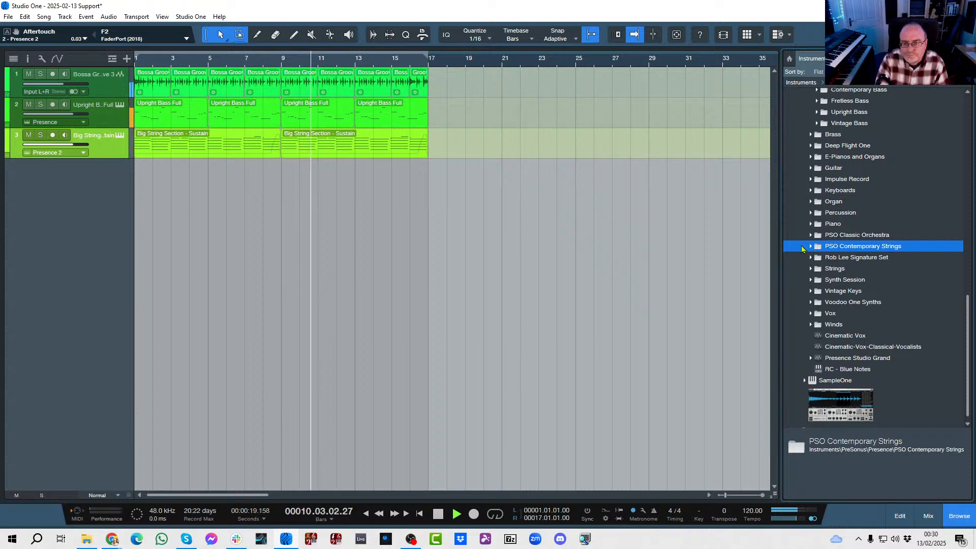
click(811, 236)
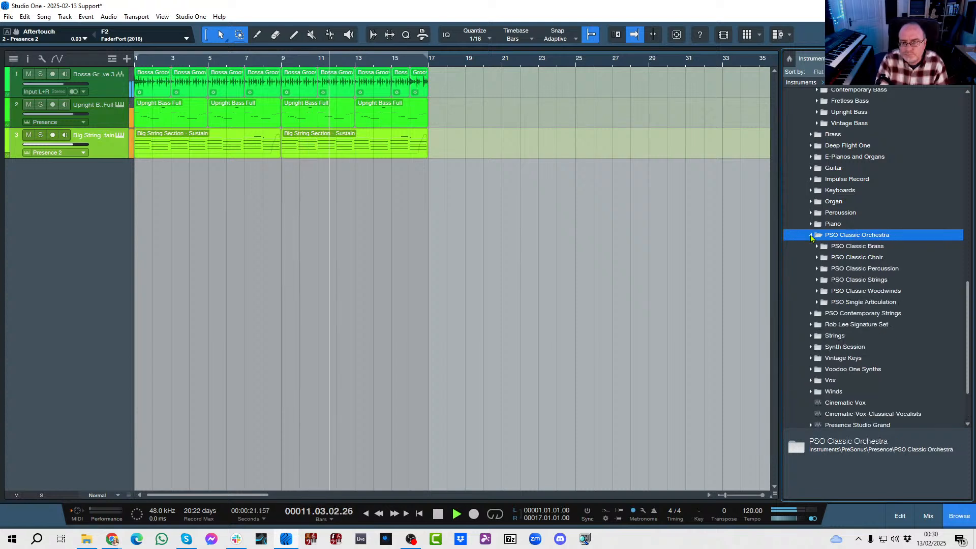
click(816, 291)
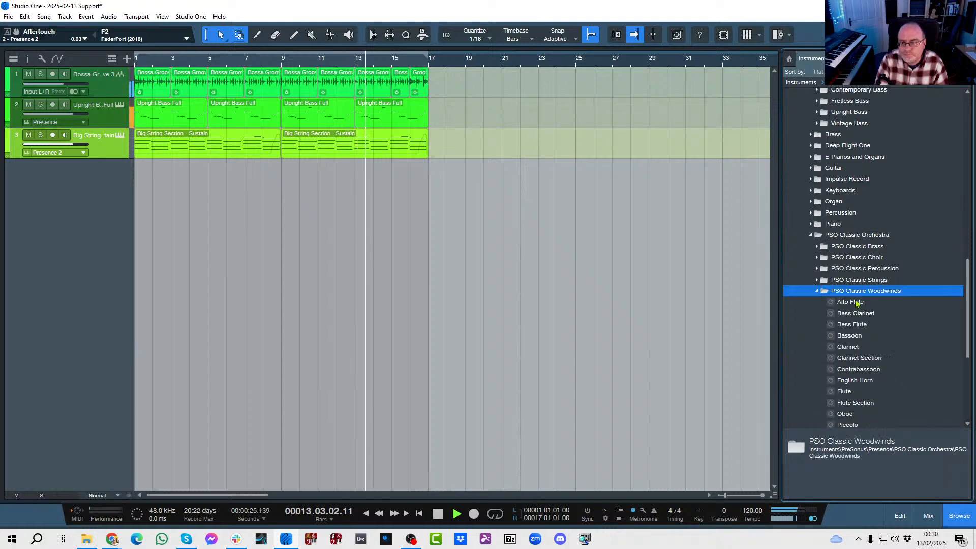
scroll(906, 327, down, 3)
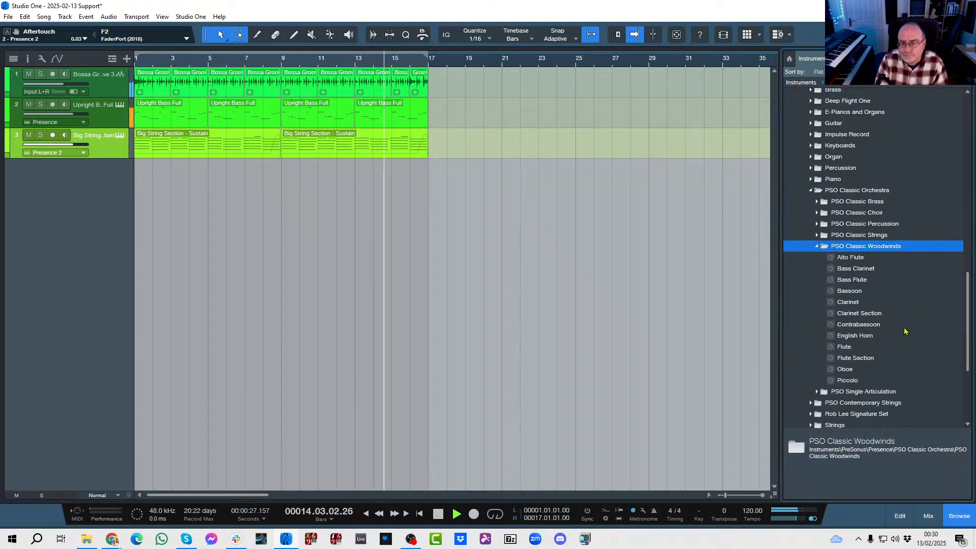
click(857, 358)
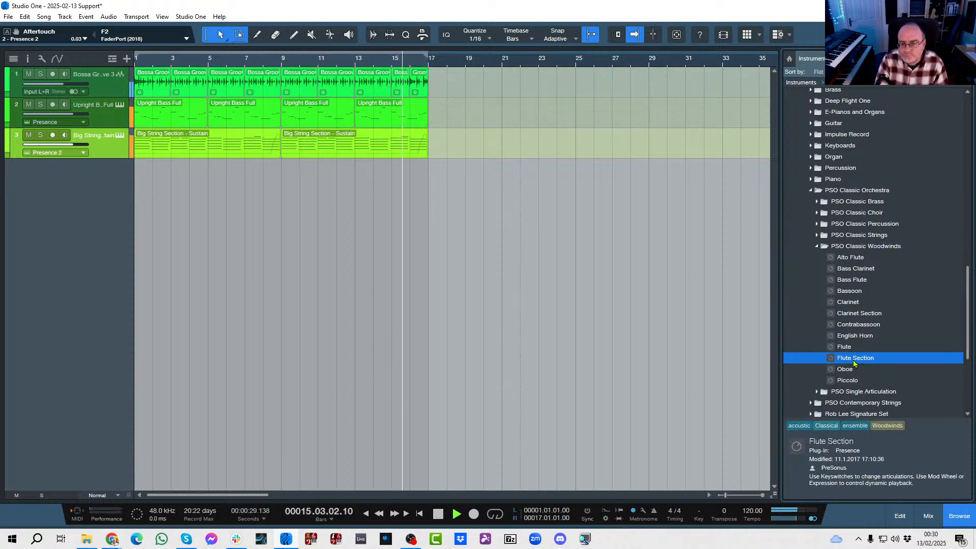
drag(853, 360, 327, 252)
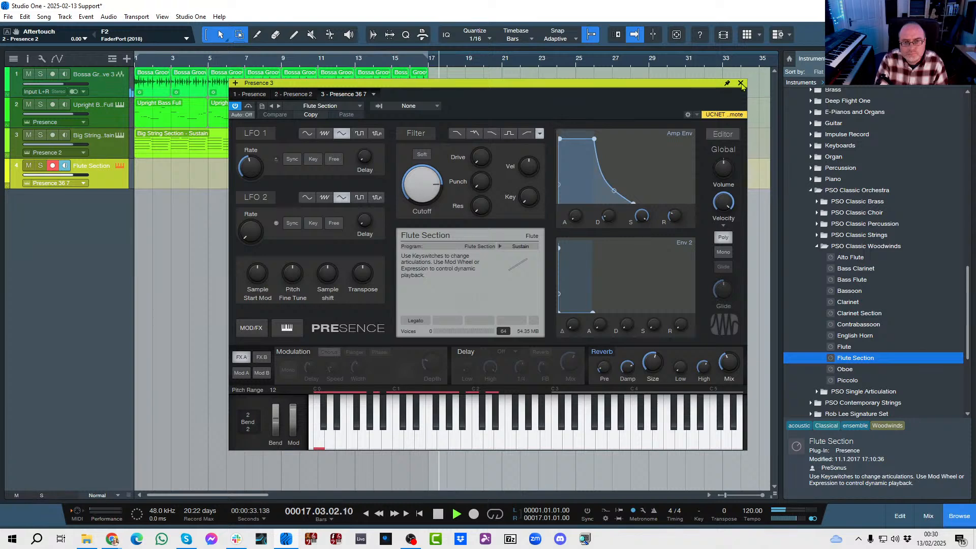
click(741, 84)
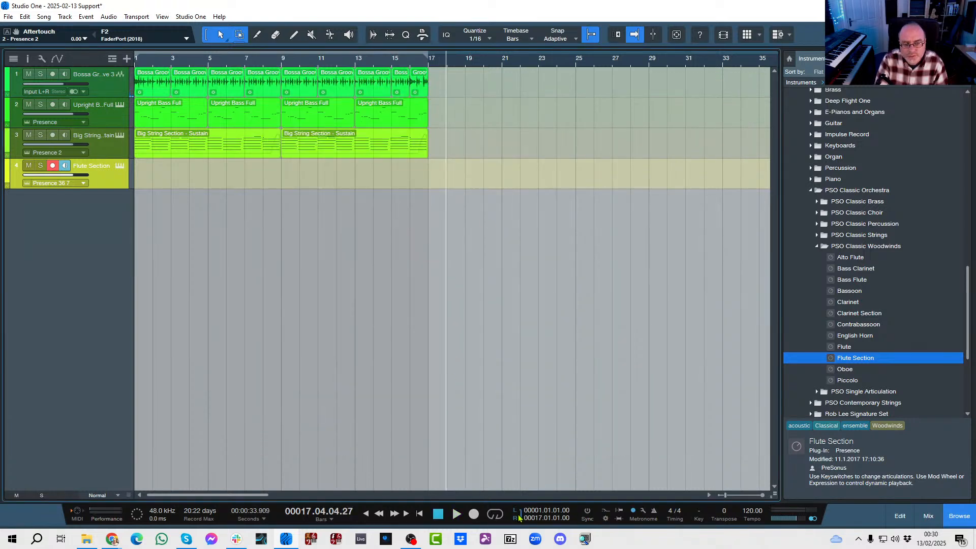
- Turn on looping, rehearse against the backing, and record a flute part over bars 1 to 8 on the Flute Section track
click(492, 515)
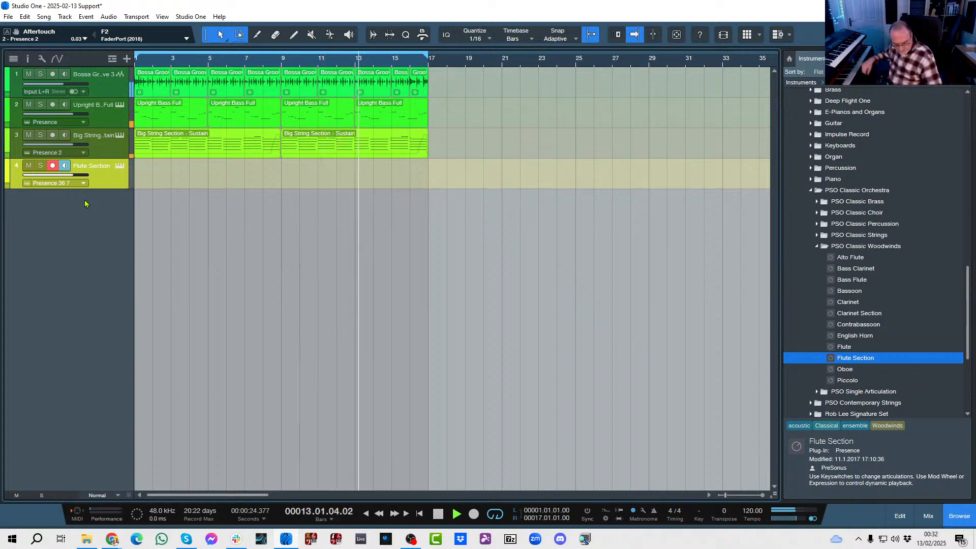
key(space)
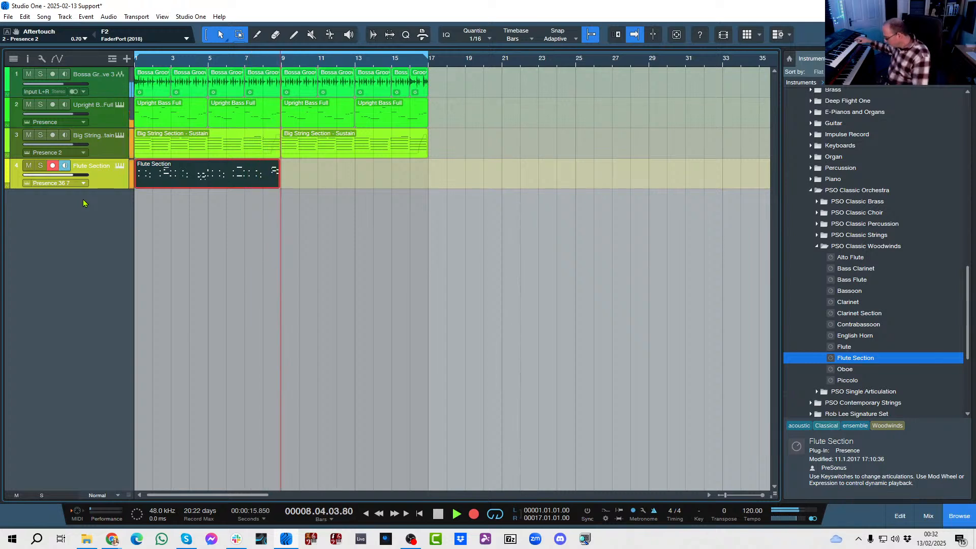
key(space)
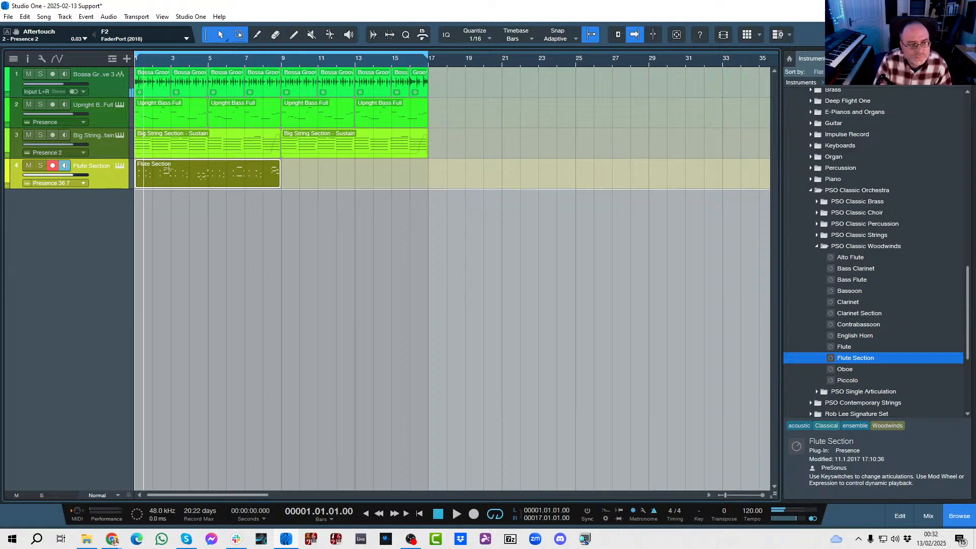
- Open the flute part for note editing and delete the stray note directly above the E4 at the start of bar 5
double_click(183, 186)
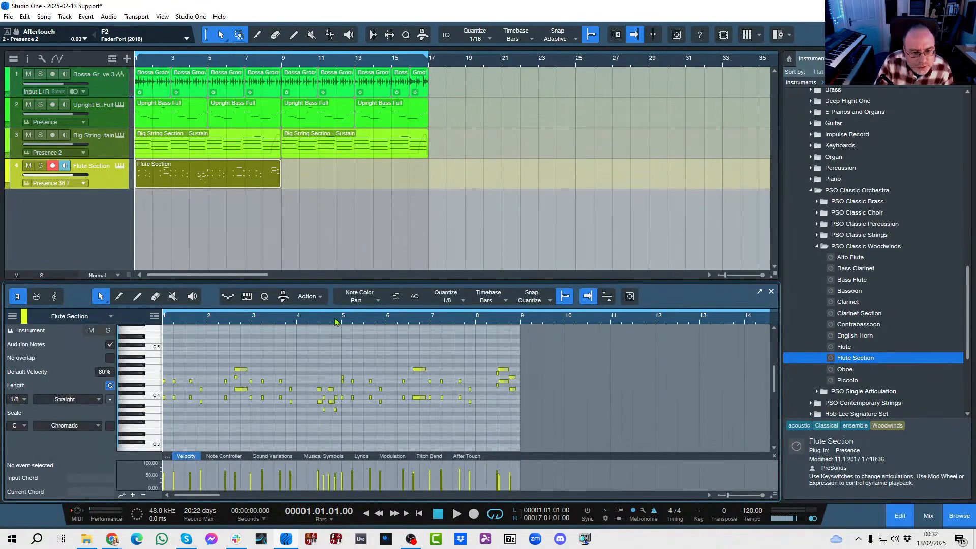
drag(334, 322, 398, 378)
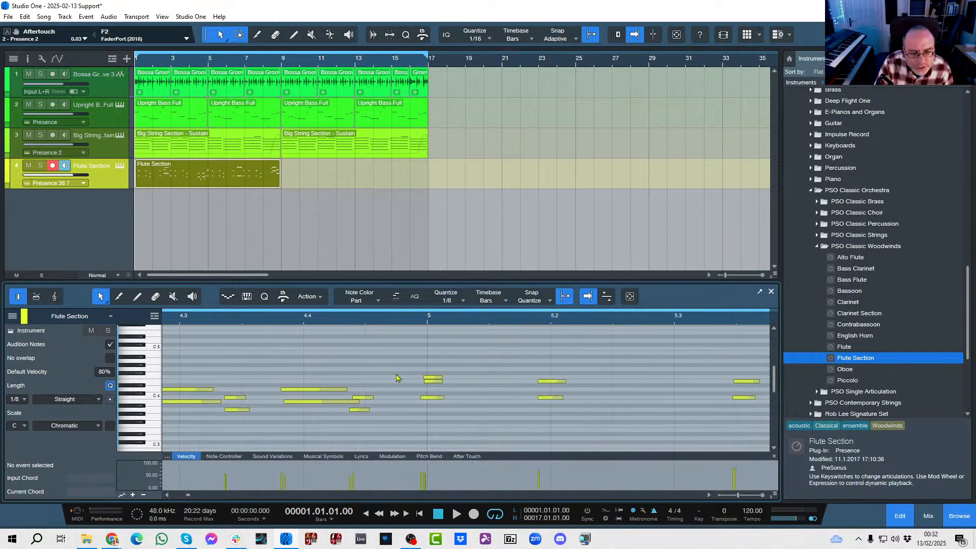
click(429, 384)
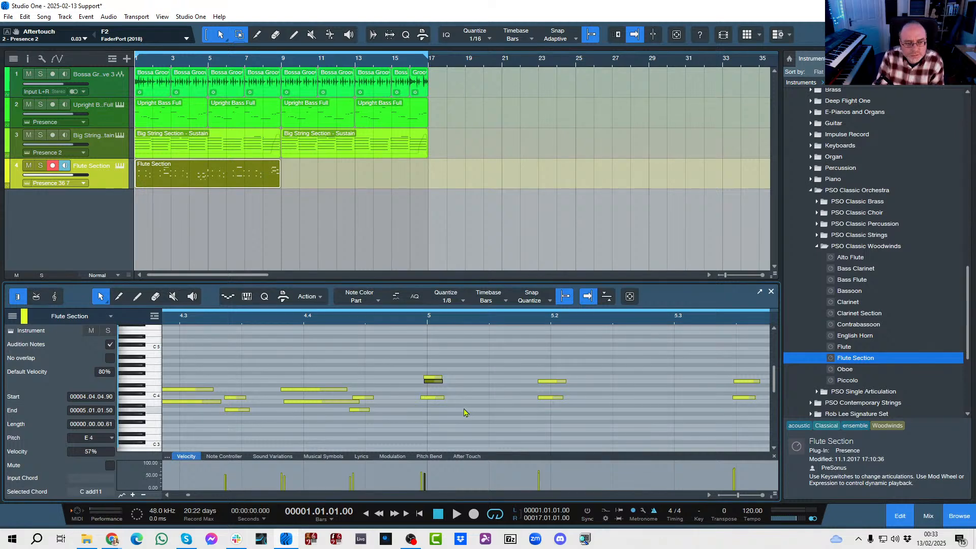
click(403, 412)
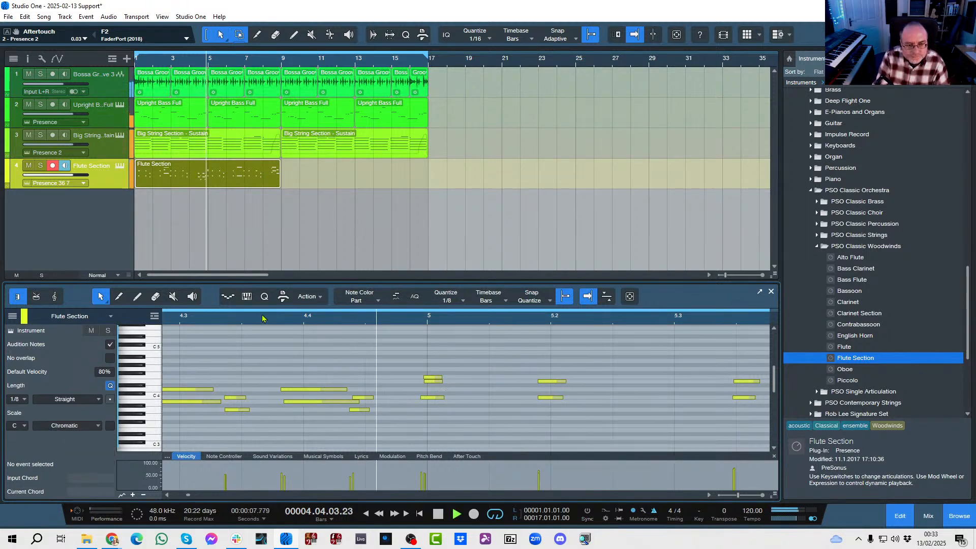
click(433, 380)
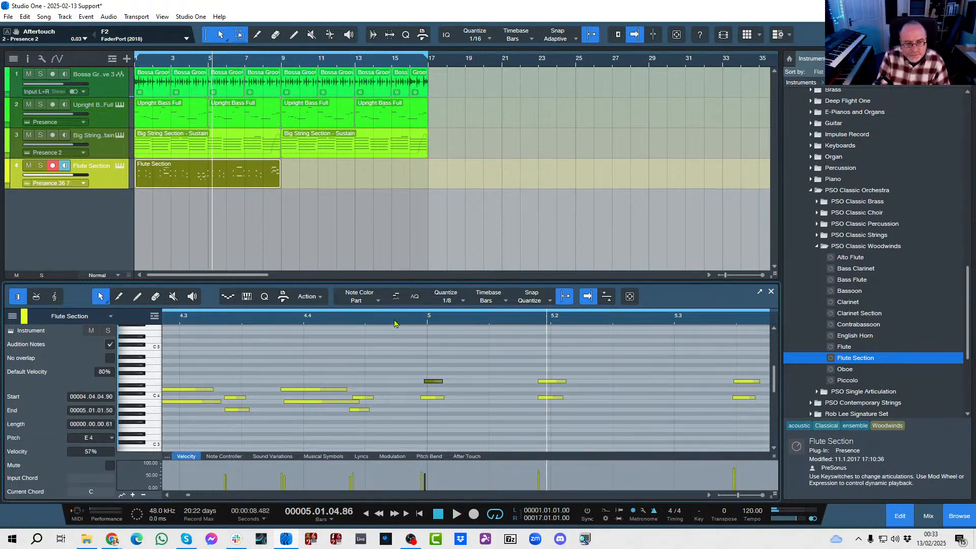
- Delete the short stray note between the two long notes in the second half of bar 2 of the flute part
drag(397, 317, 472, 304)
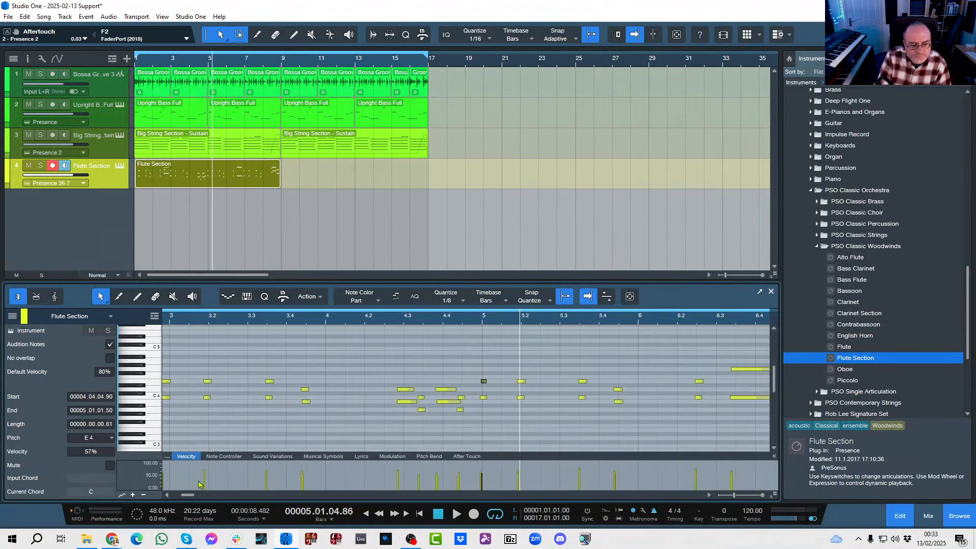
drag(189, 497, 180, 498)
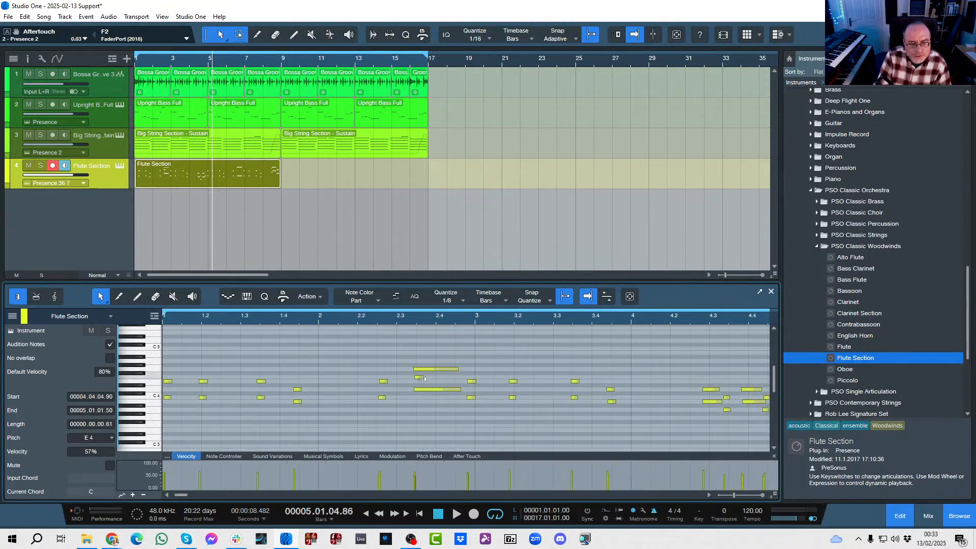
mouse_move(420, 379)
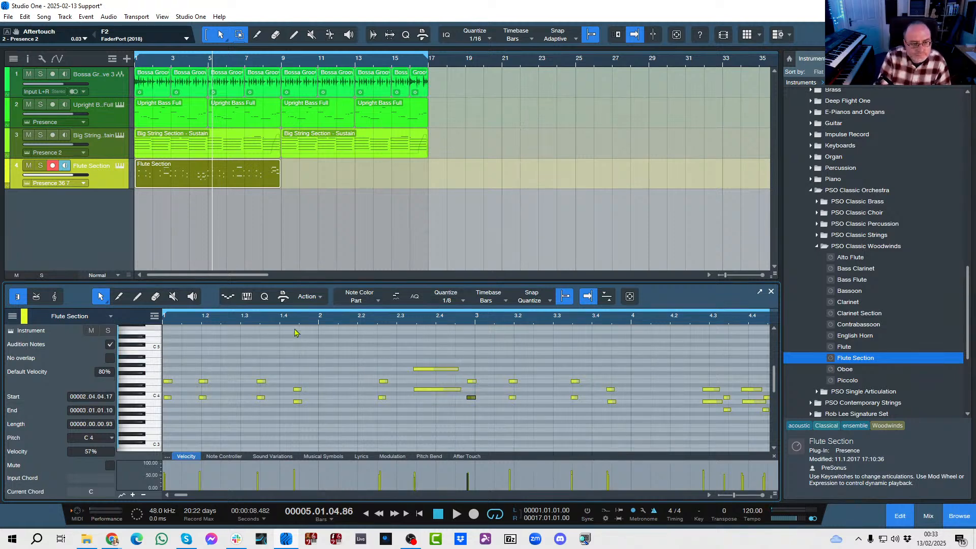
- Play the flute part from the start and move the early note pair before bar 3 to start at 3.01.01.00
key(Home)
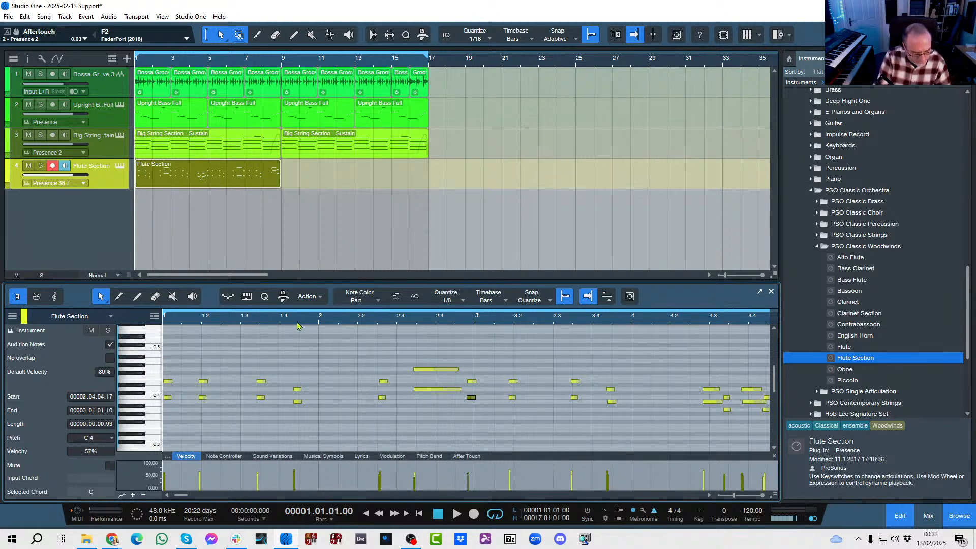
key(space)
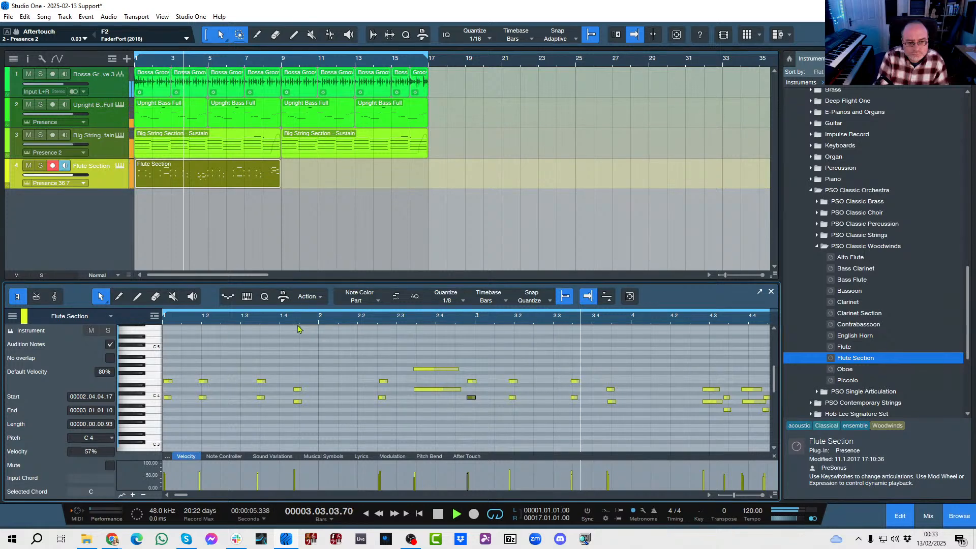
key(space)
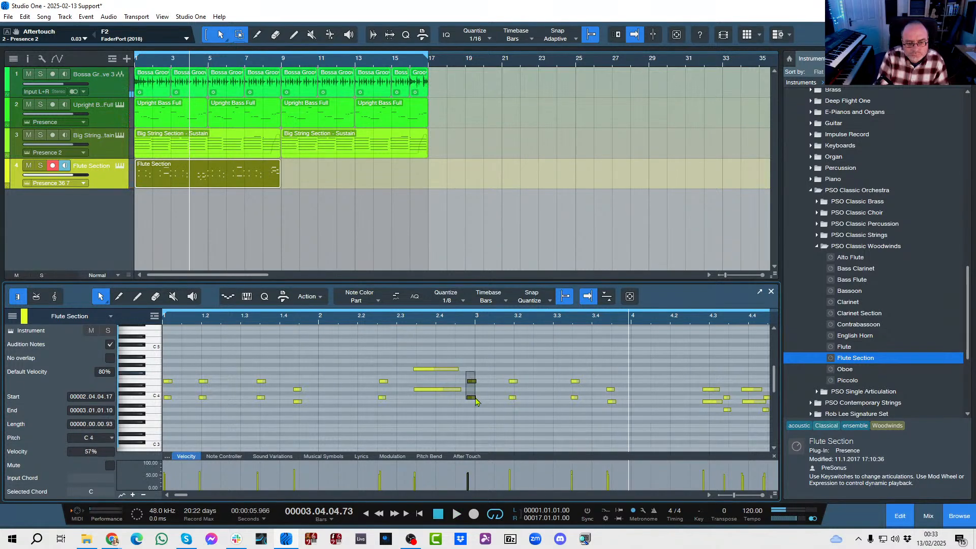
drag(470, 401, 479, 401)
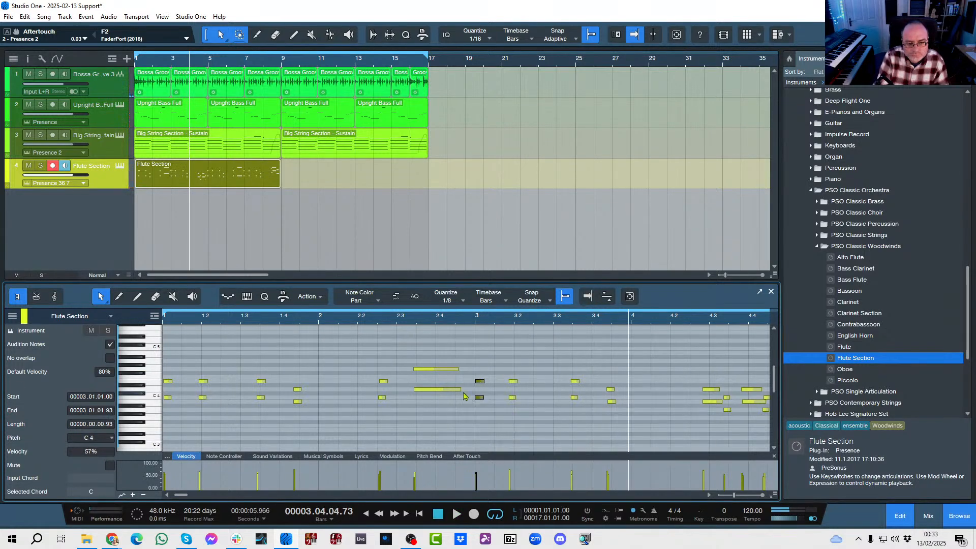
- Check playback briefly and move the note pair before beat 2 of bar 3 to start at 3.01.04.98
key(space)
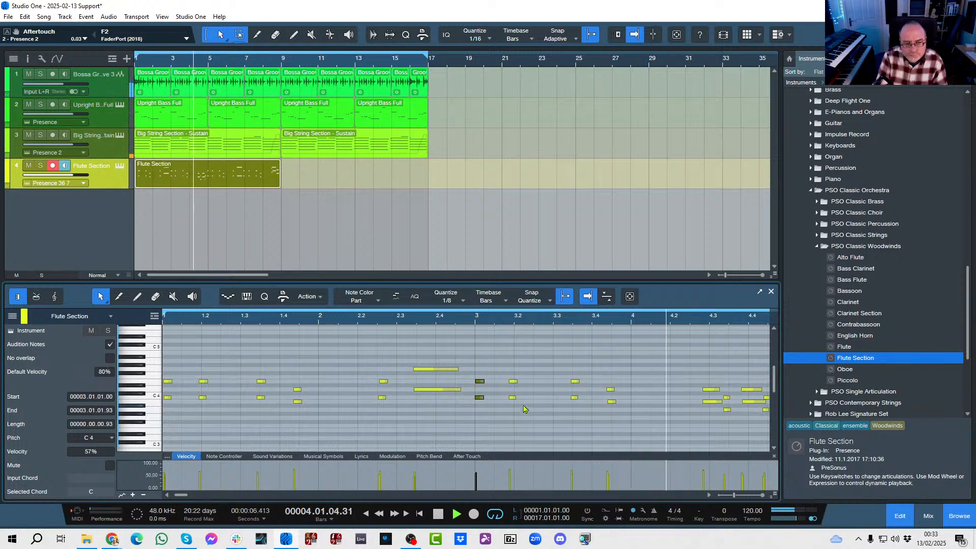
key(space)
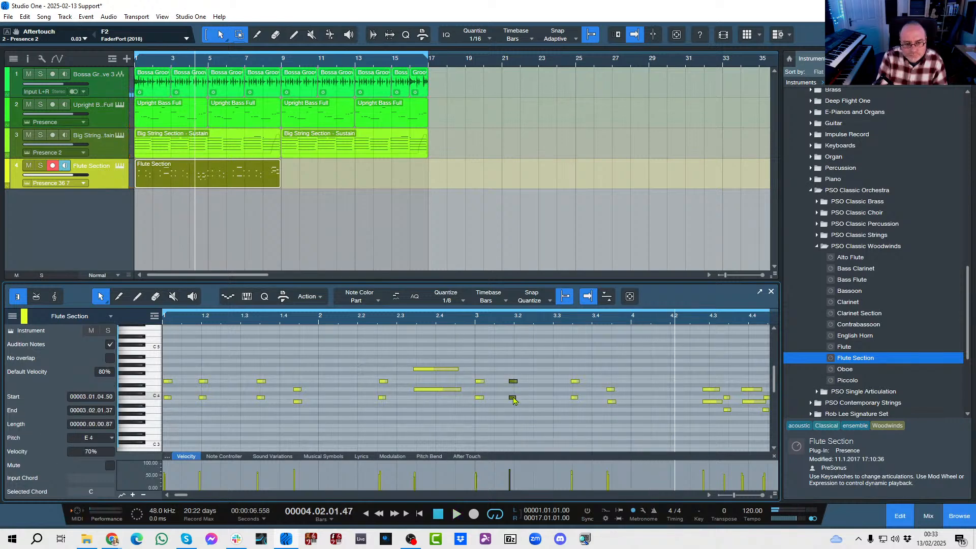
drag(513, 399, 519, 401)
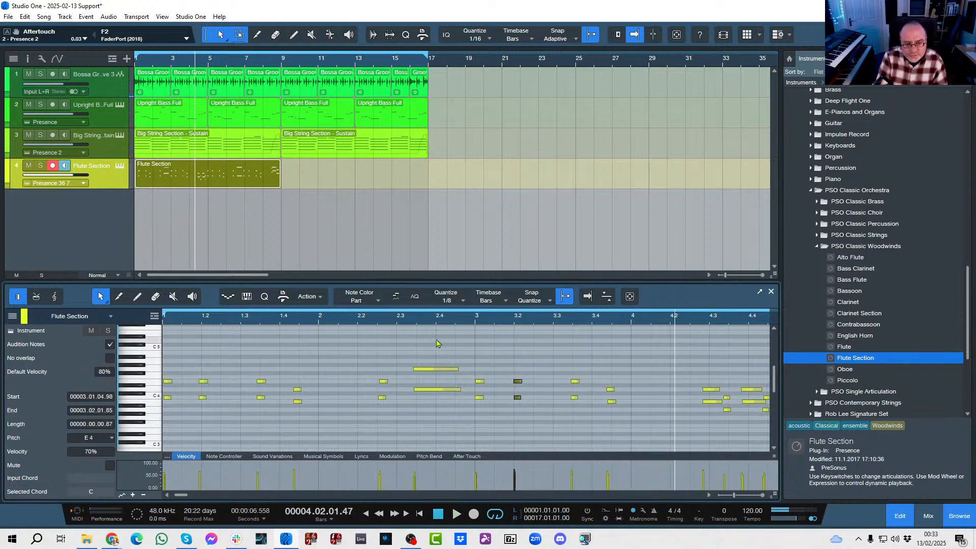
- Play the edited flute part from the middle of bar 2 through to the end of bar 8
click(410, 317)
key(space)
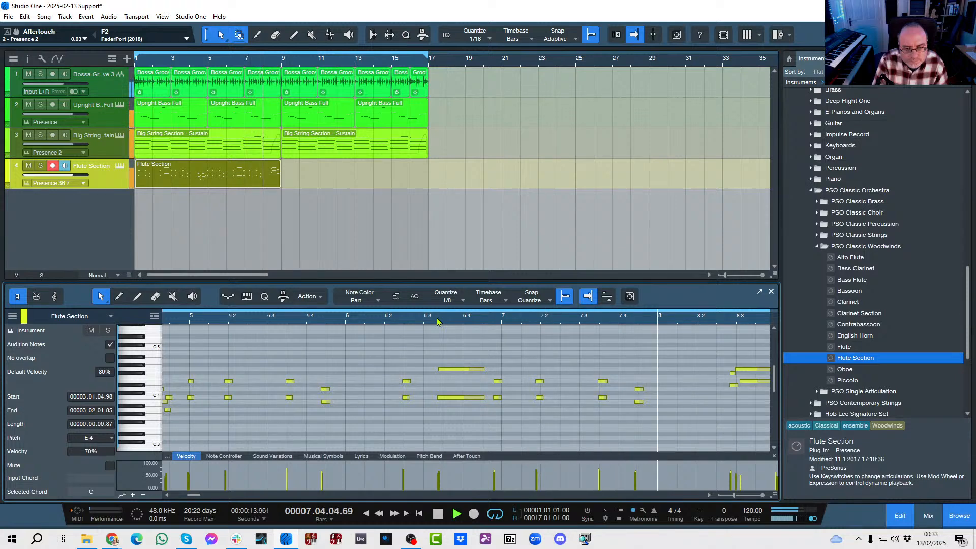
key(space)
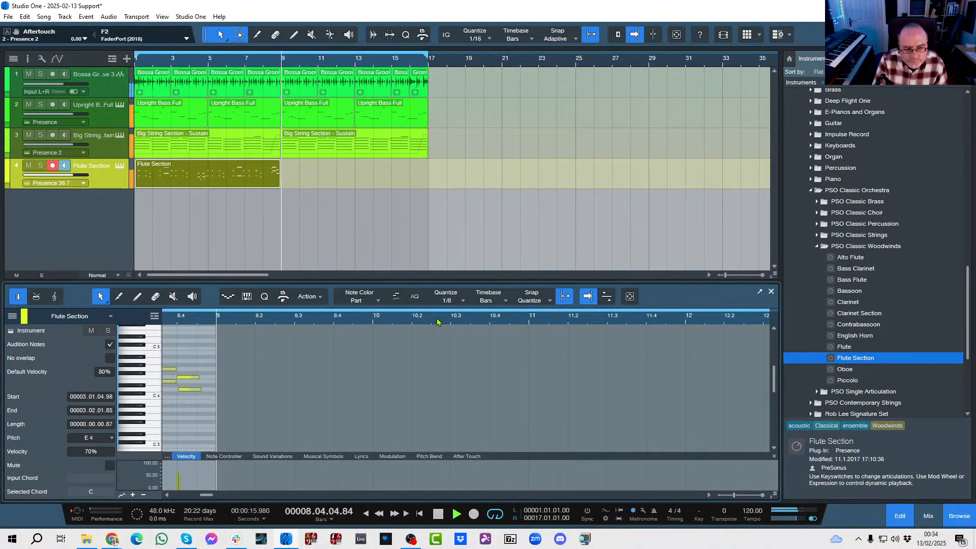
- Lengthen the final two flute notes on beat 4 of bar 8 together so they reach about the end of the bar
drag(468, 320, 464, 293)
drag(354, 323, 422, 369)
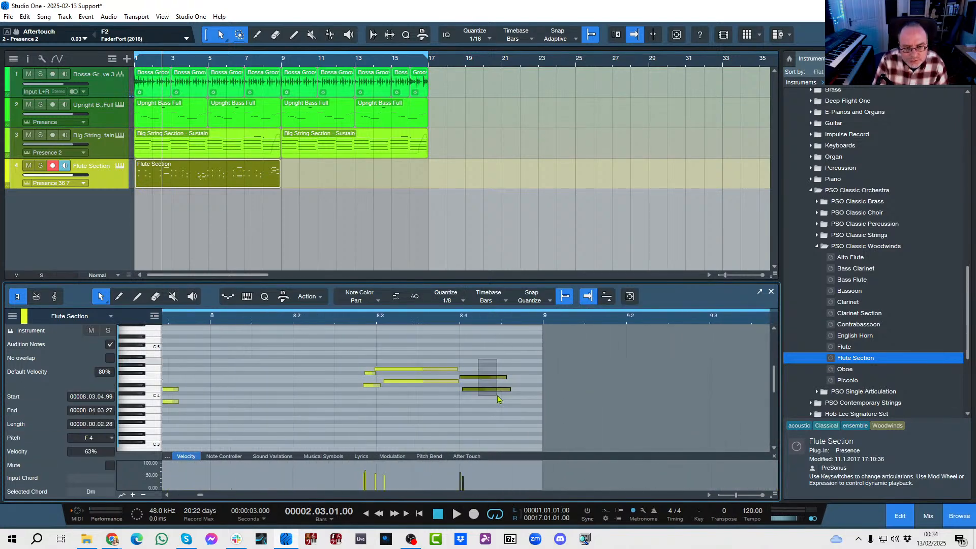
drag(497, 399, 536, 390)
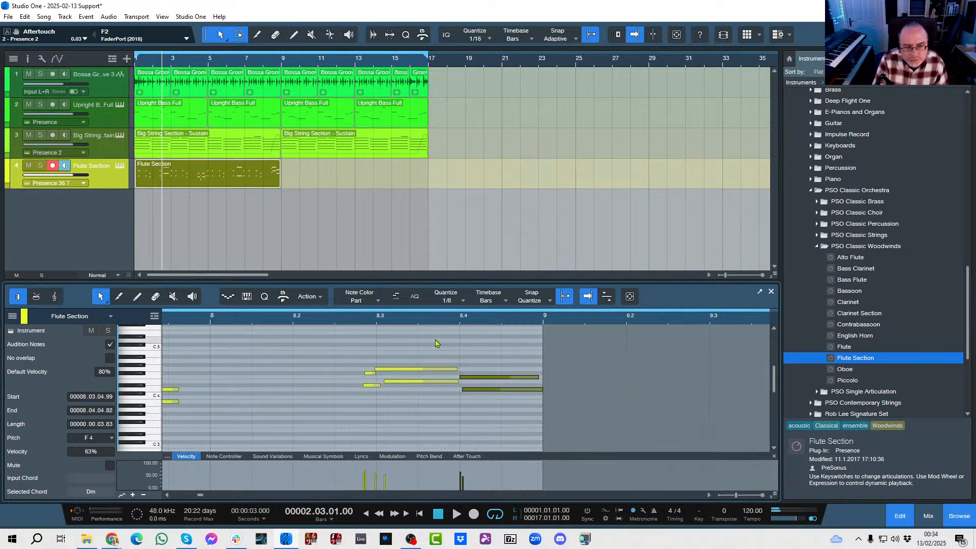
drag(441, 319, 493, 288)
click(414, 337)
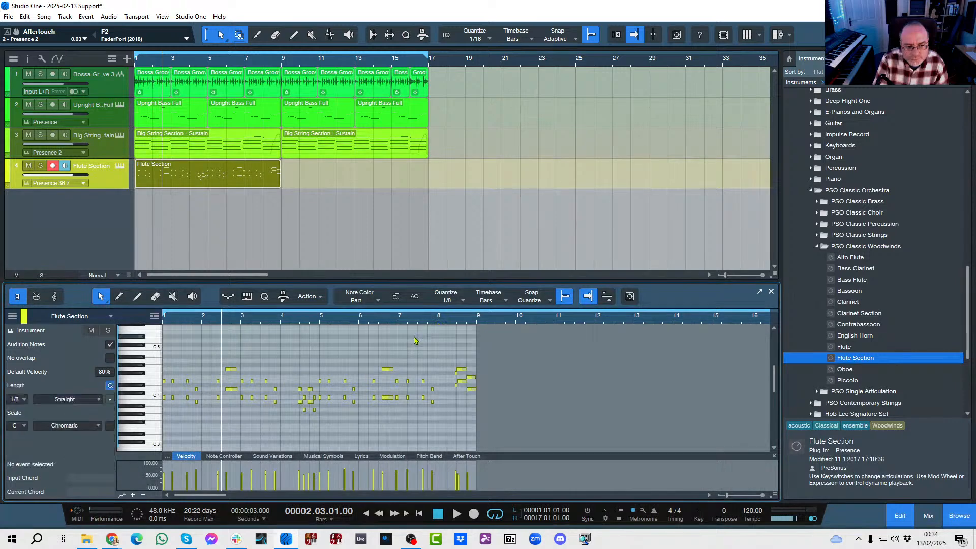
- Close the note editor and duplicate the Flute Section part into bars 9 to 16
click(770, 293)
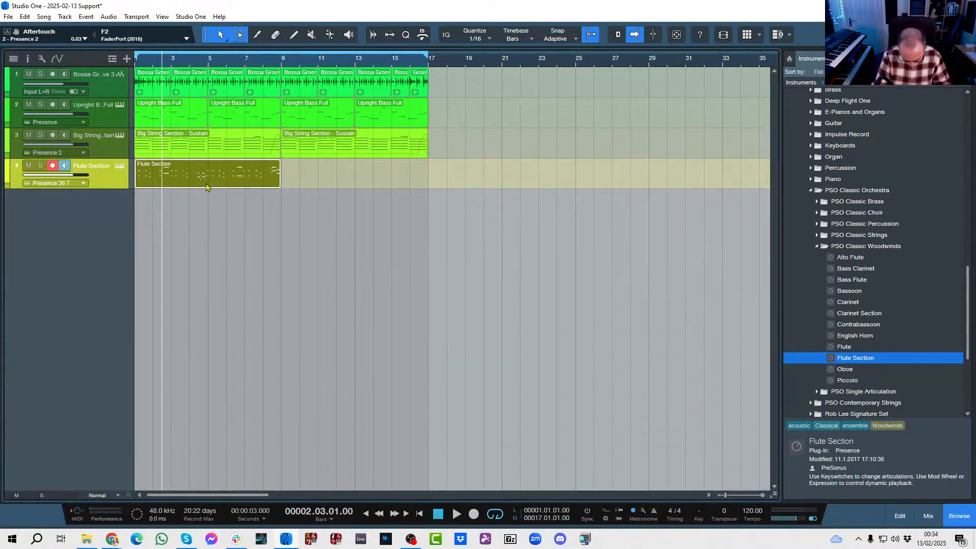
key(d)
click(251, 283)
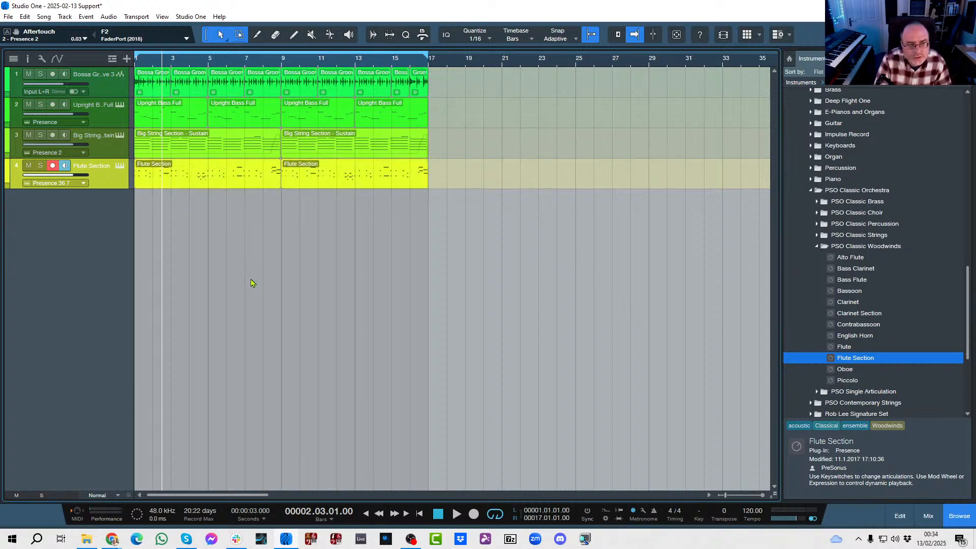
key(Home)
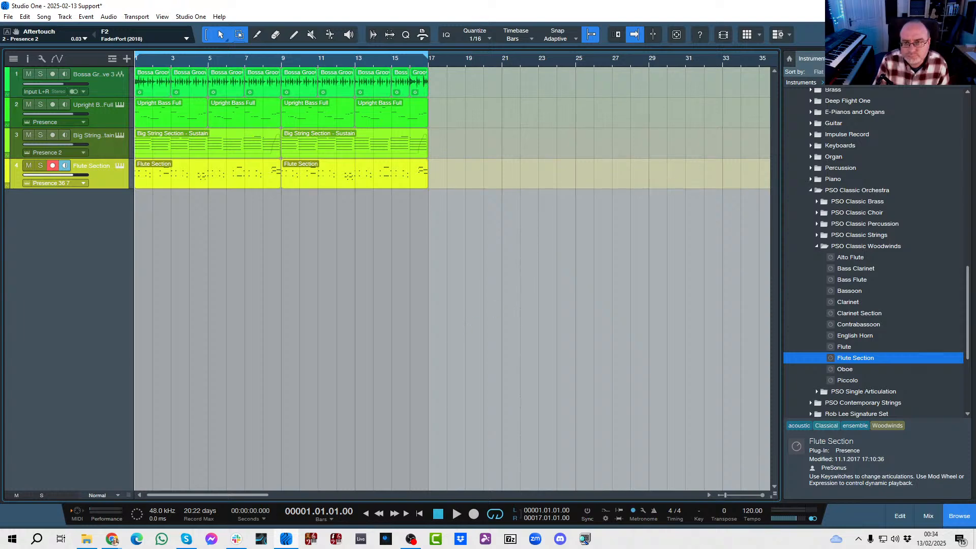
- Add a mono audio track named Piano using Input L and give it a muted green colour
key(F6)
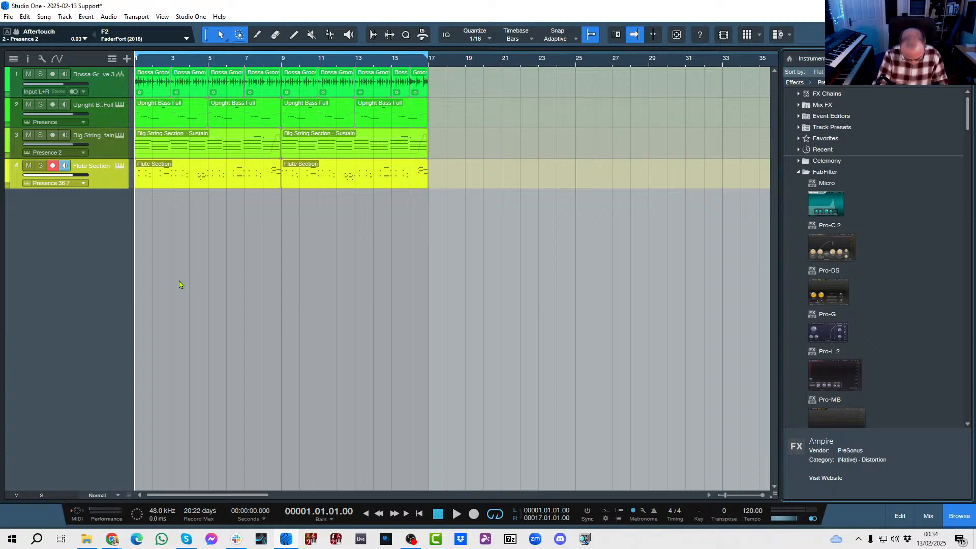
key(t)
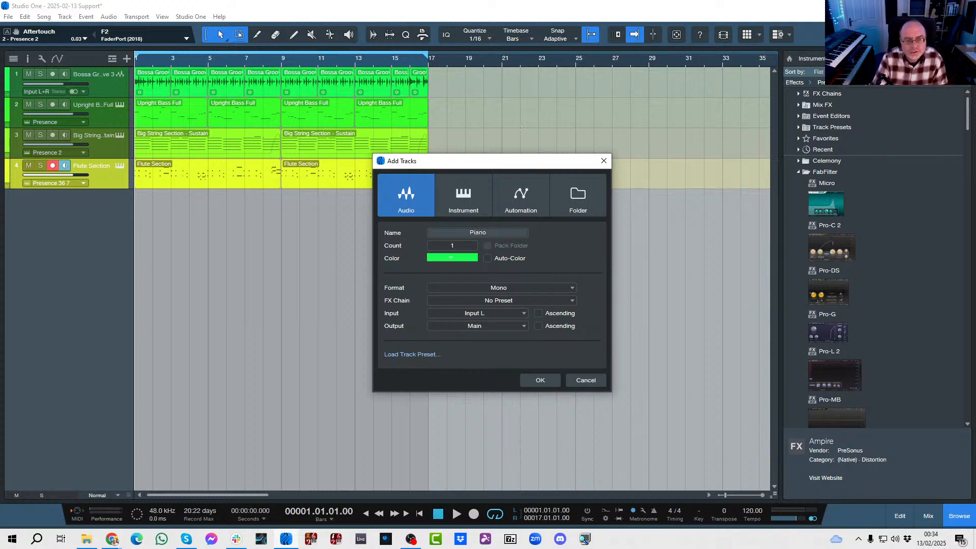
click(540, 381)
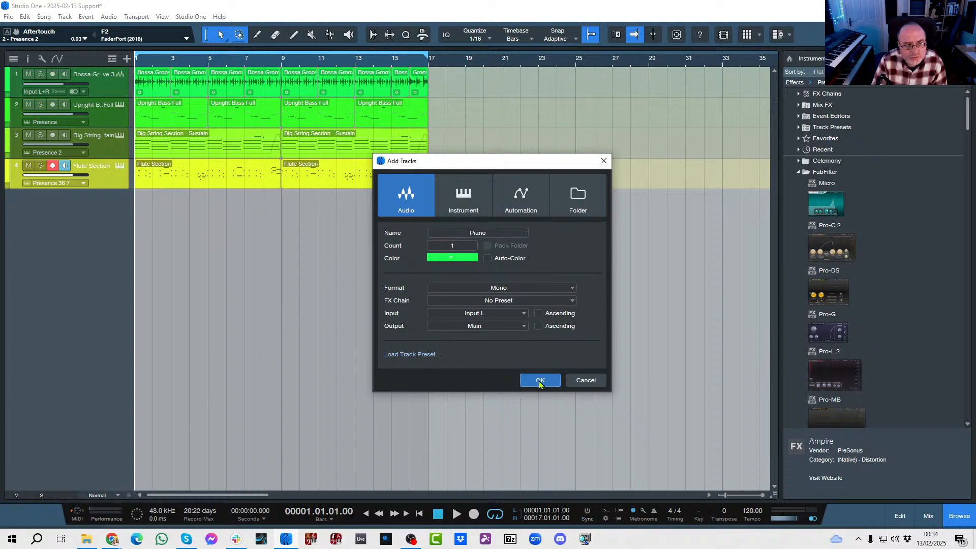
click(10, 209)
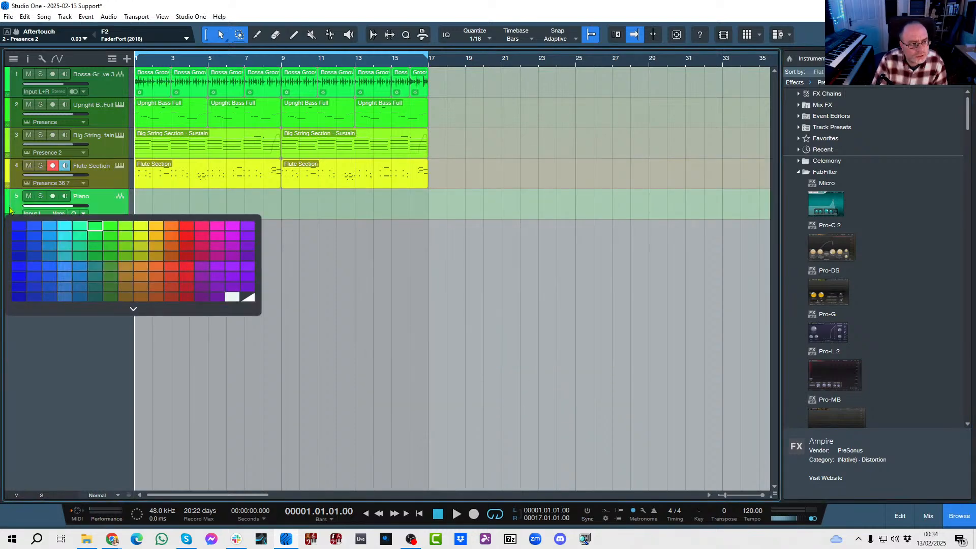
click(108, 266)
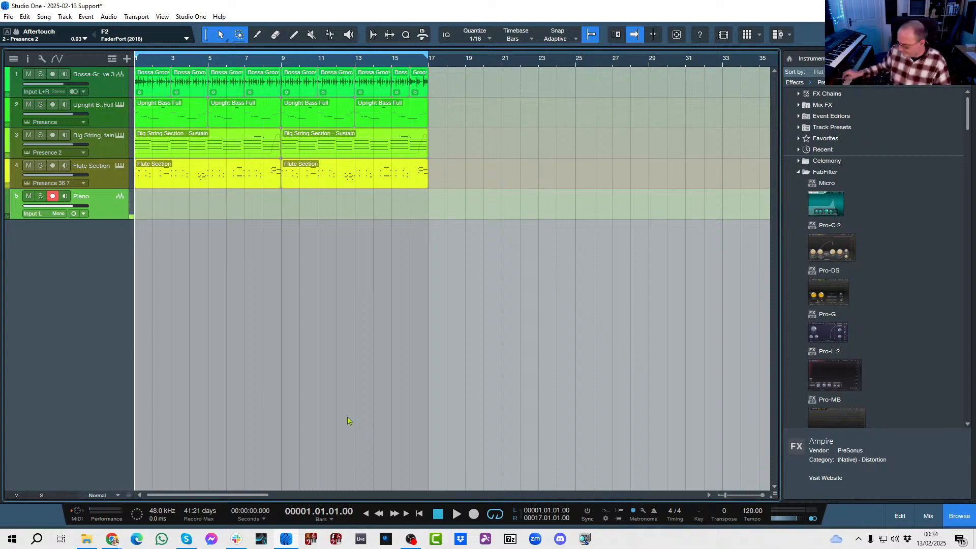
- Rehearse the piano over the backing and record a take on the Piano track from bar 1 into bar 9
key(space)
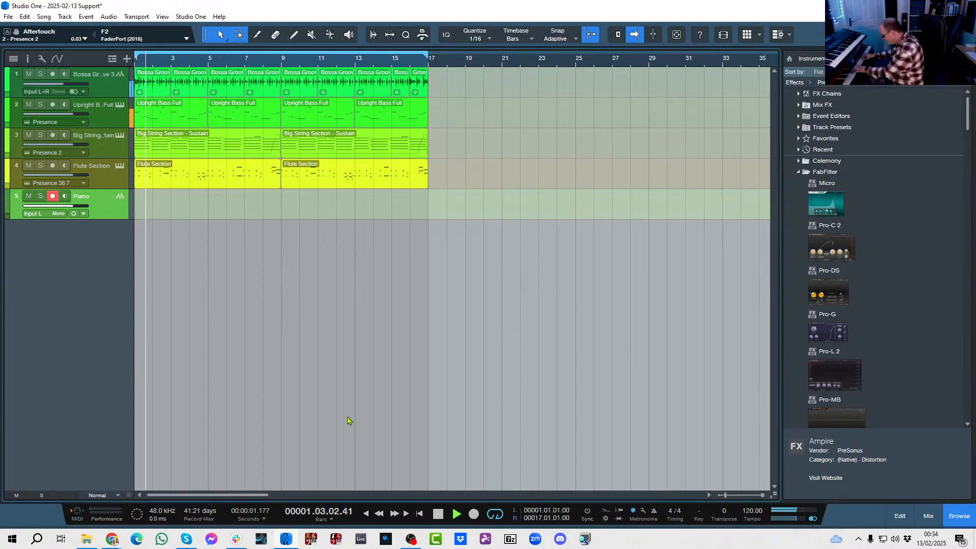
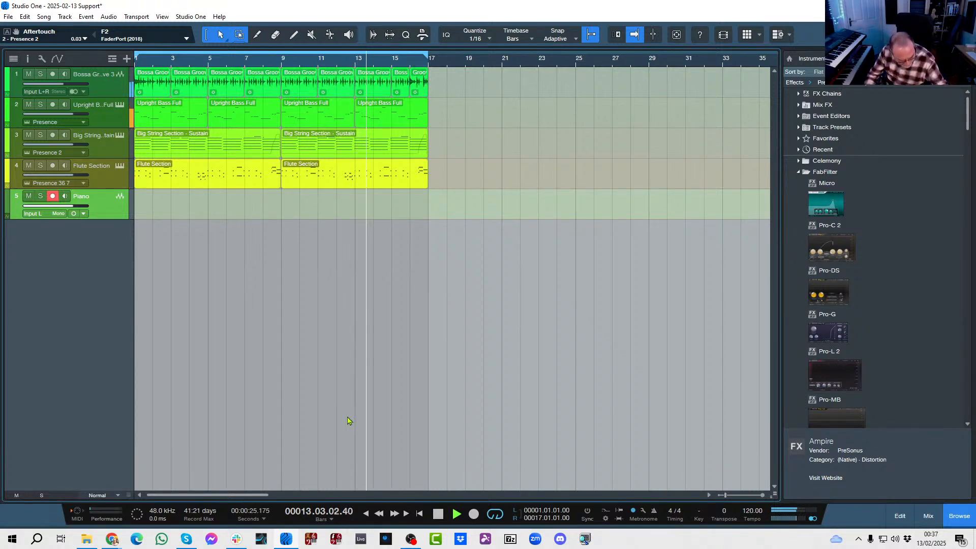
key(space)
key(comma)
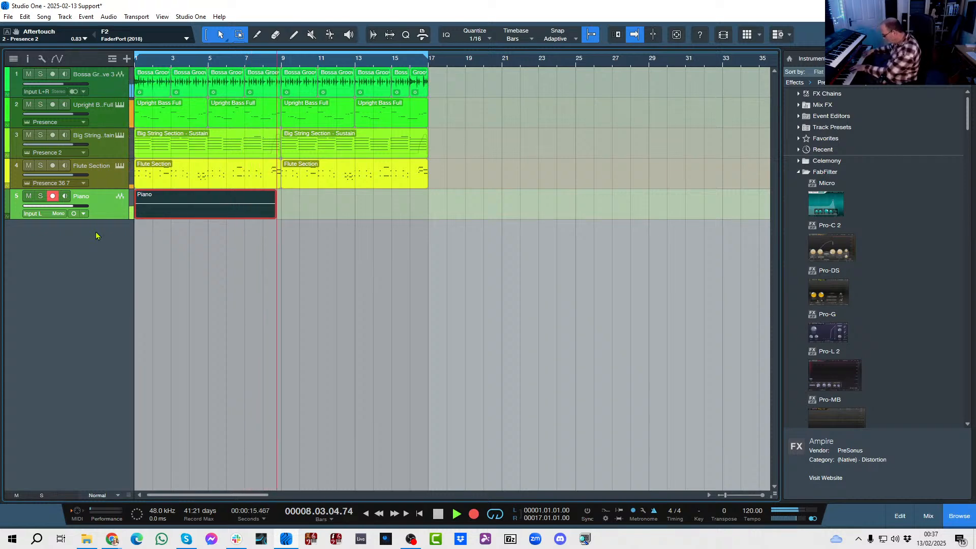
key(space)
key(comma)
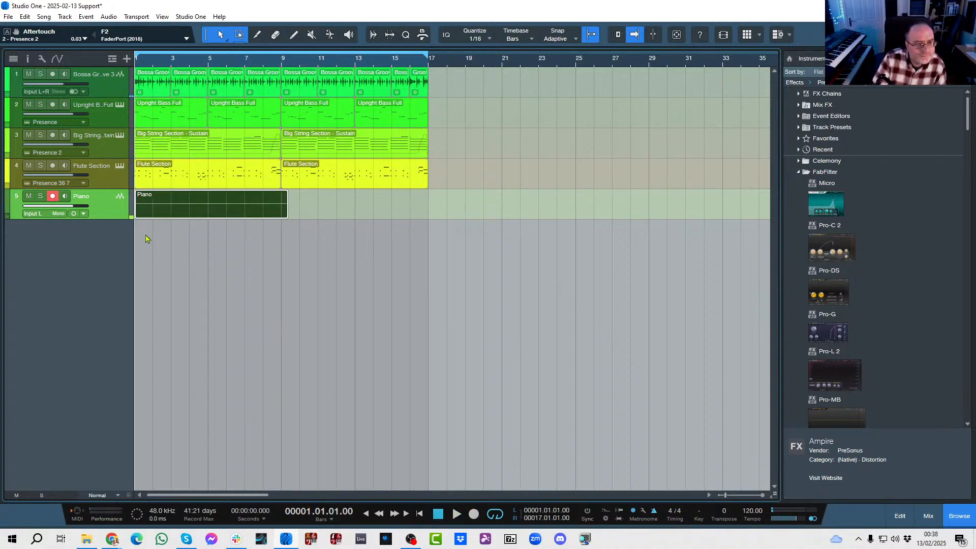
- Disarm the Piano track, check its take in solo from the start, and delete the take
click(54, 198)
key(space)
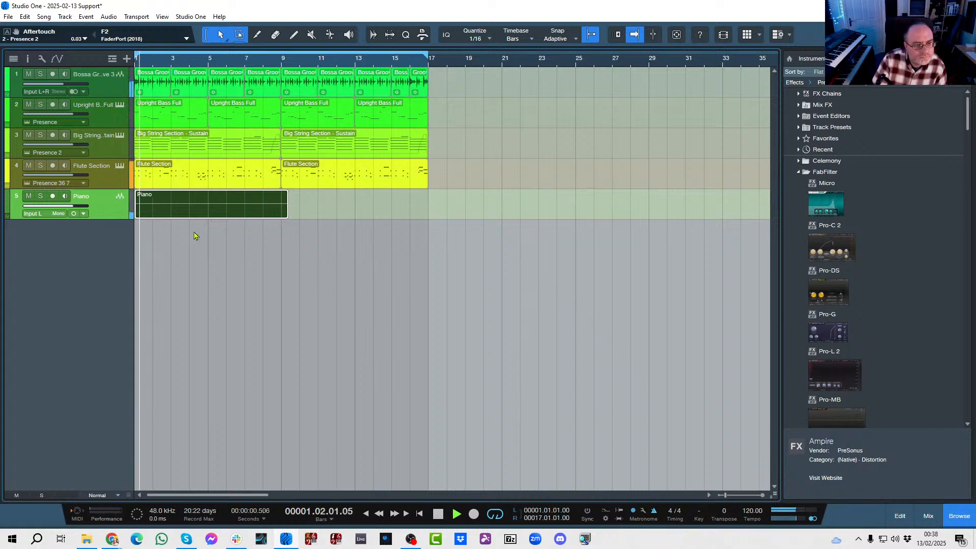
click(41, 196)
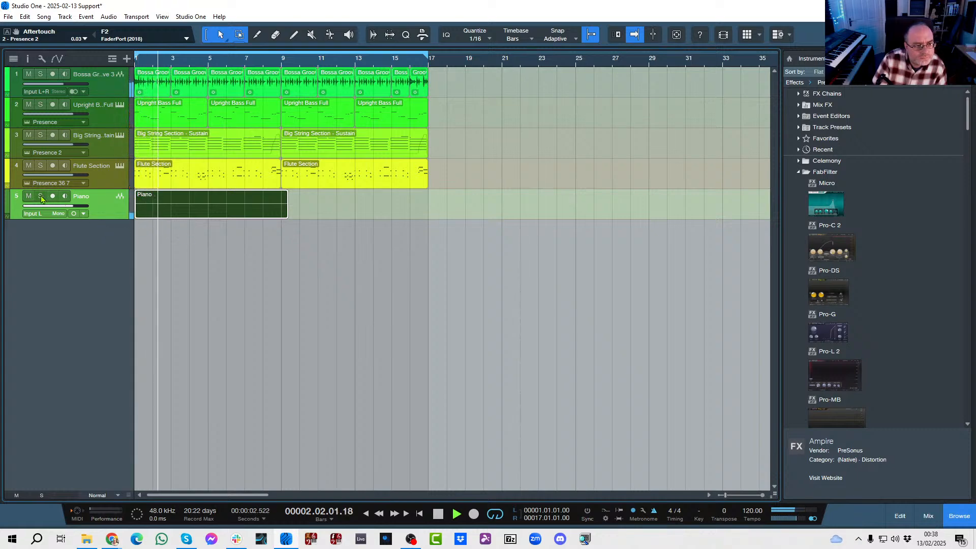
key(space)
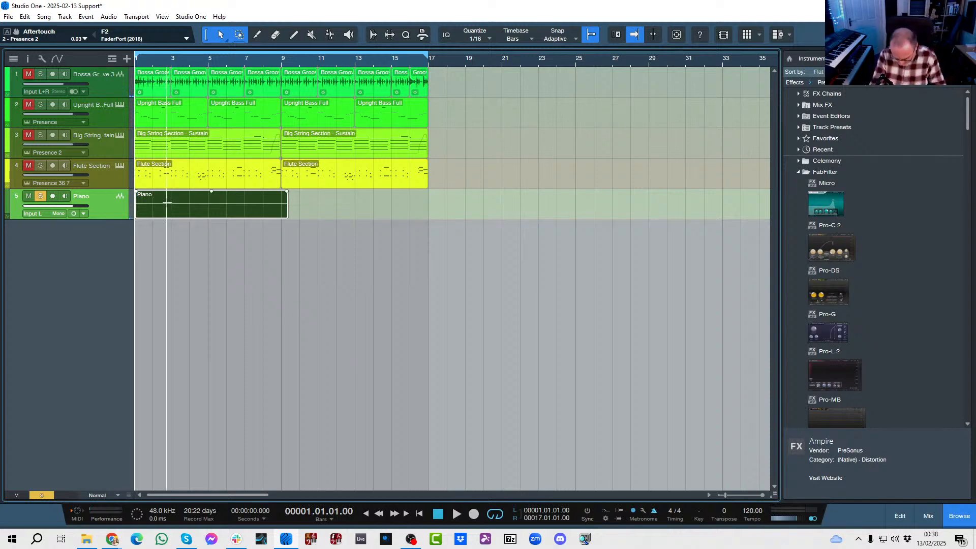
key(Delete)
- Switch the Piano track's input to Input R and record a new piano take from bar 1 into bar 9
click(39, 214)
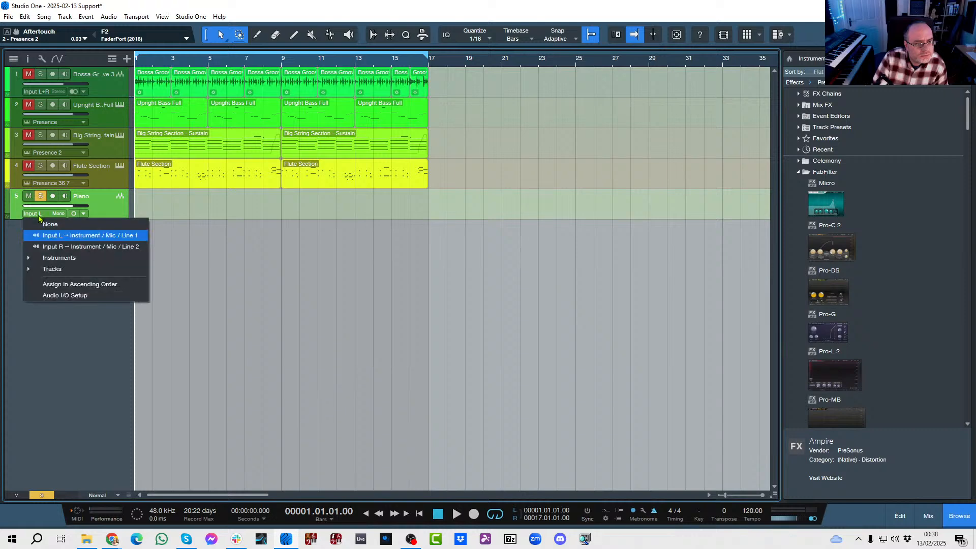
click(50, 247)
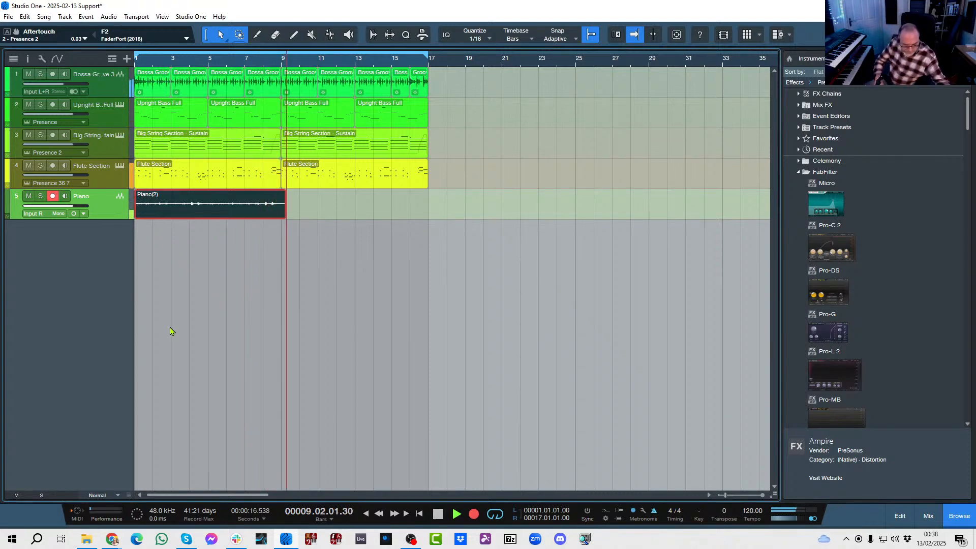
key(space)
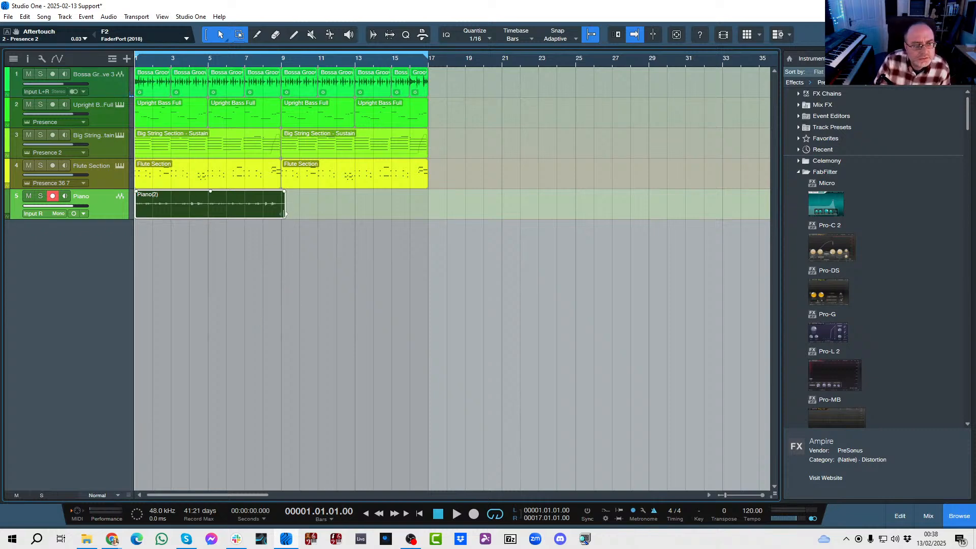
- Trim the new piano take to end at bar 9 and raise its clip gain
drag(285, 213, 281, 213)
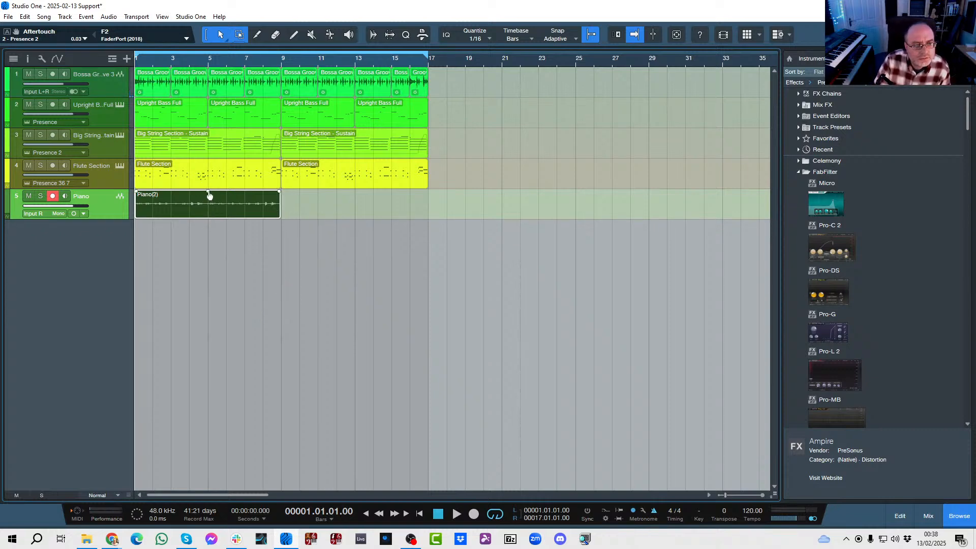
drag(209, 191, 210, 190)
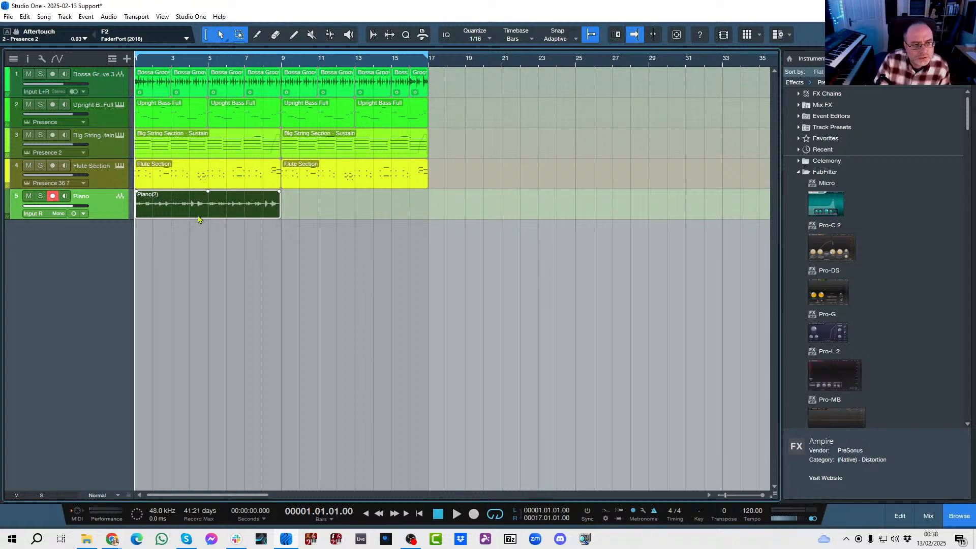
- Duplicate the piano clip into bars 9 to 16 and play the full arrangement from the start
key(ctrl+d)
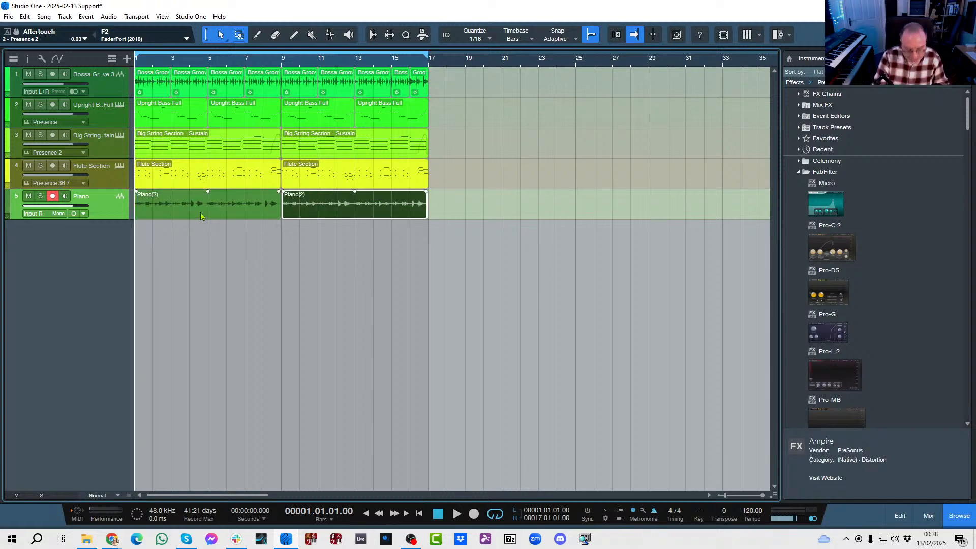
click(211, 289)
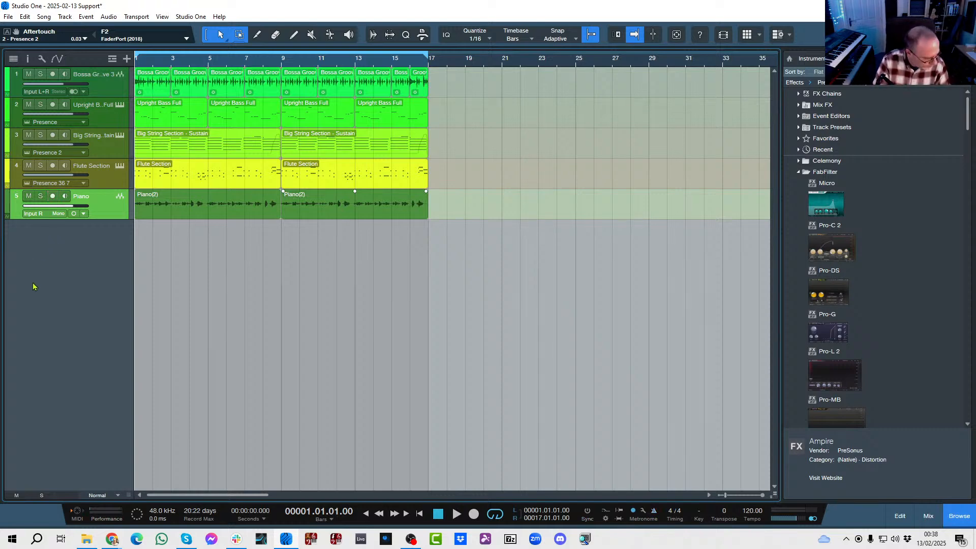
key(space)
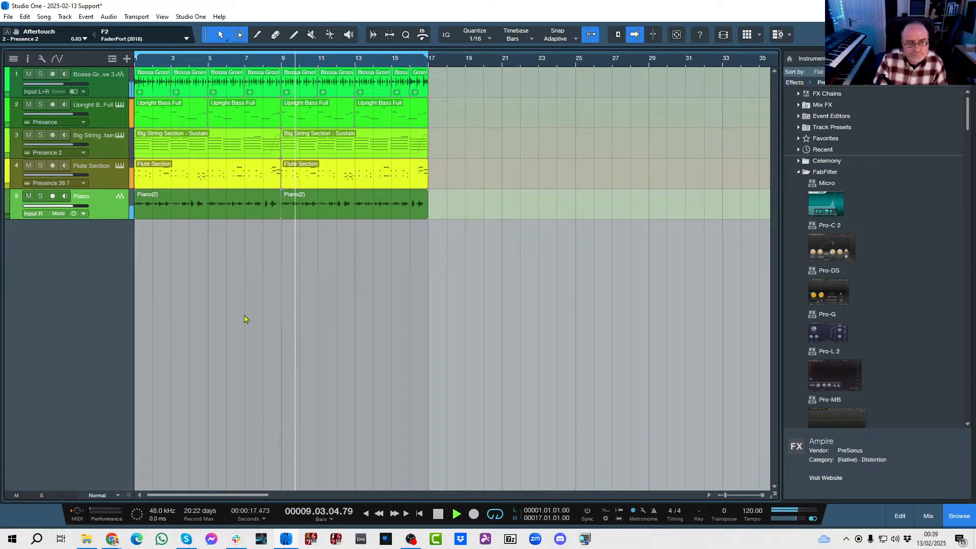
key(space)
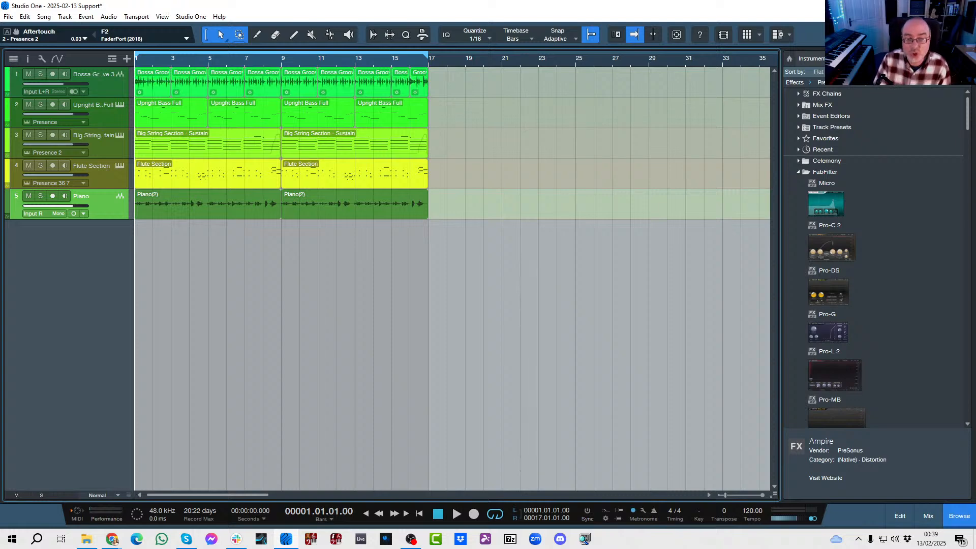
- Add a new instrument track with the Flugelhorn Vibrato preset from Presence's Brass sounds and close the instrument window
click(817, 60)
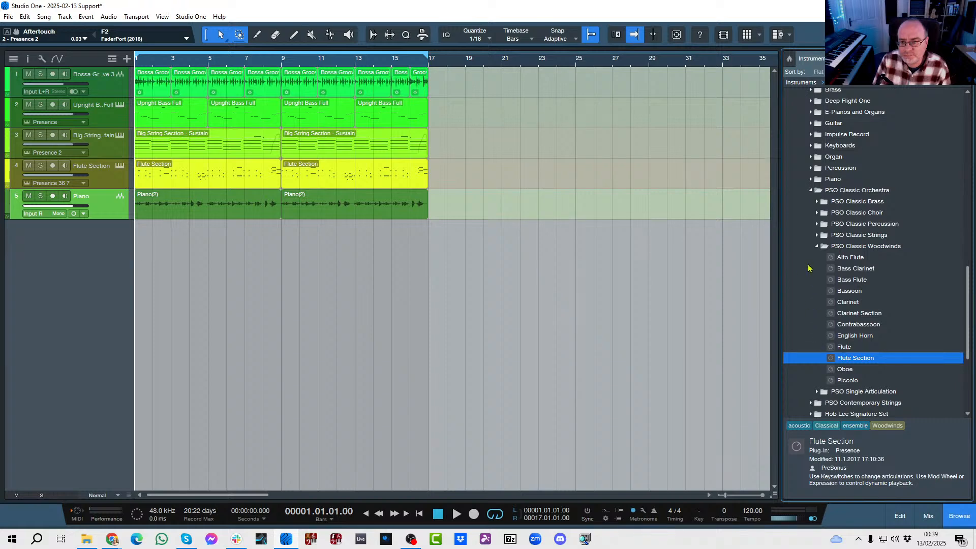
click(816, 246)
scroll(810, 252, up, 3)
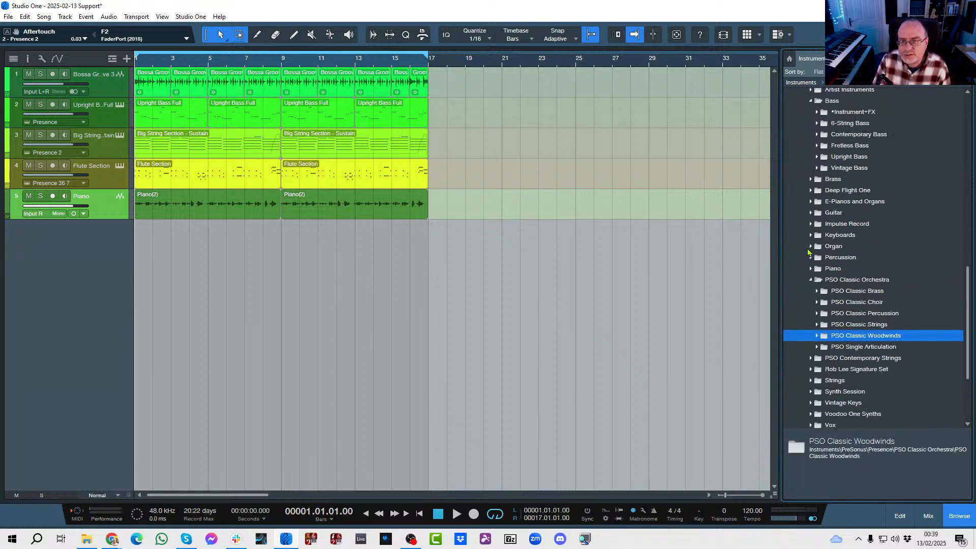
click(811, 179)
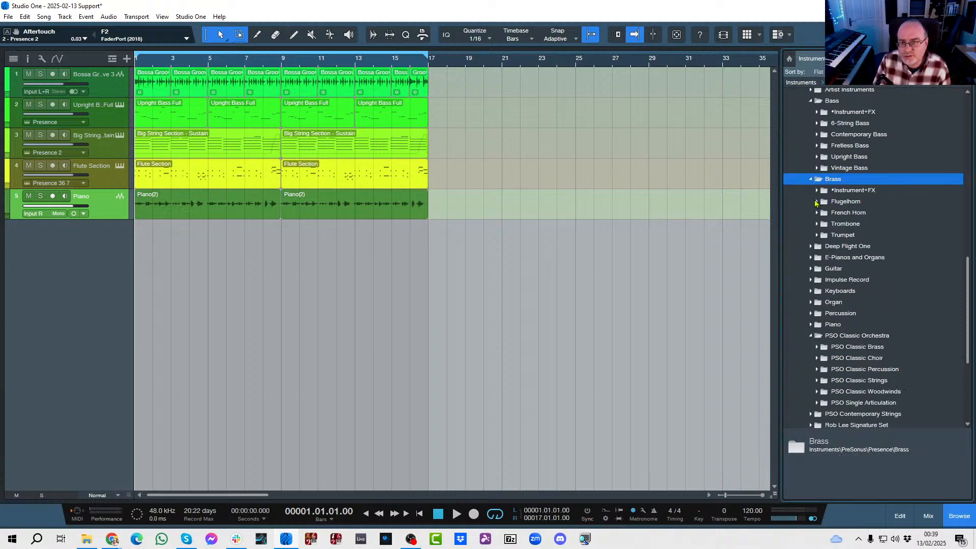
click(816, 202)
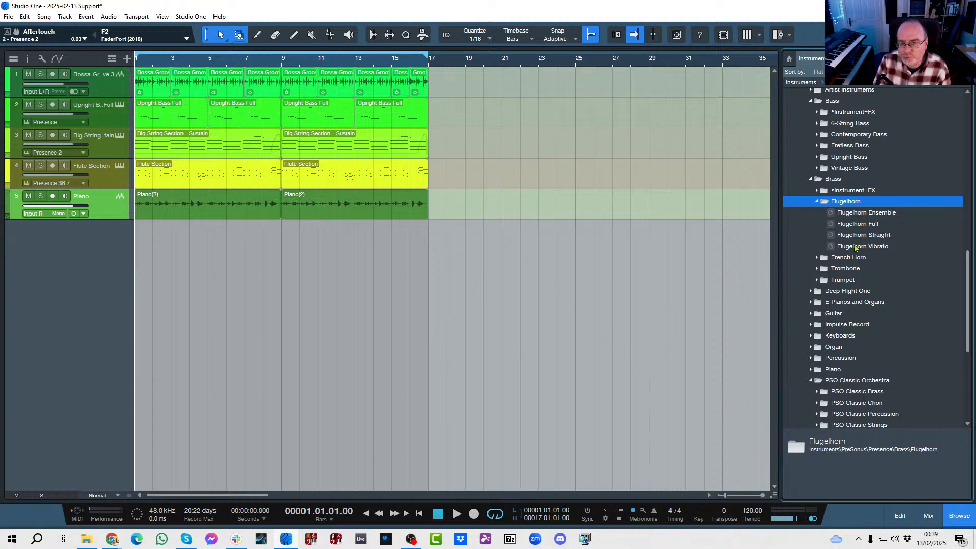
drag(859, 247, 283, 246)
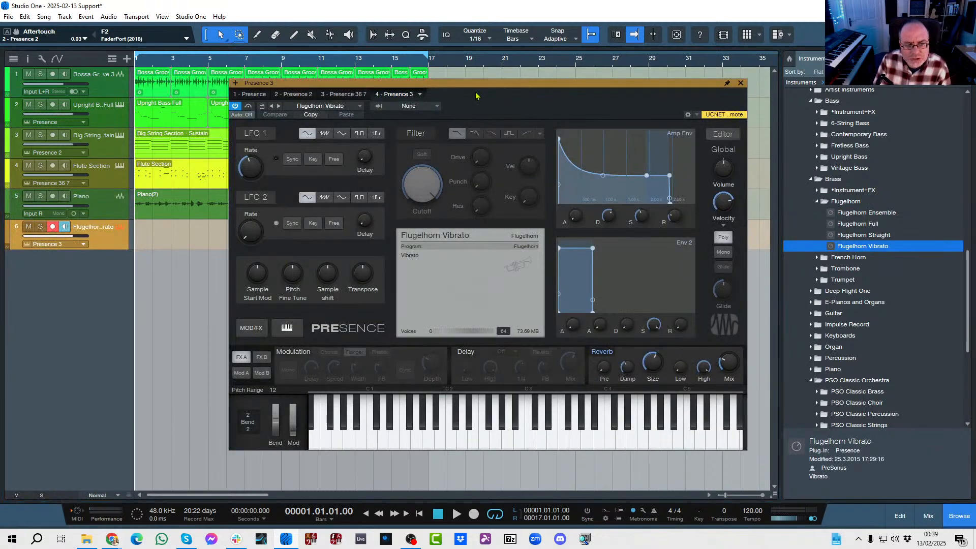
click(740, 82)
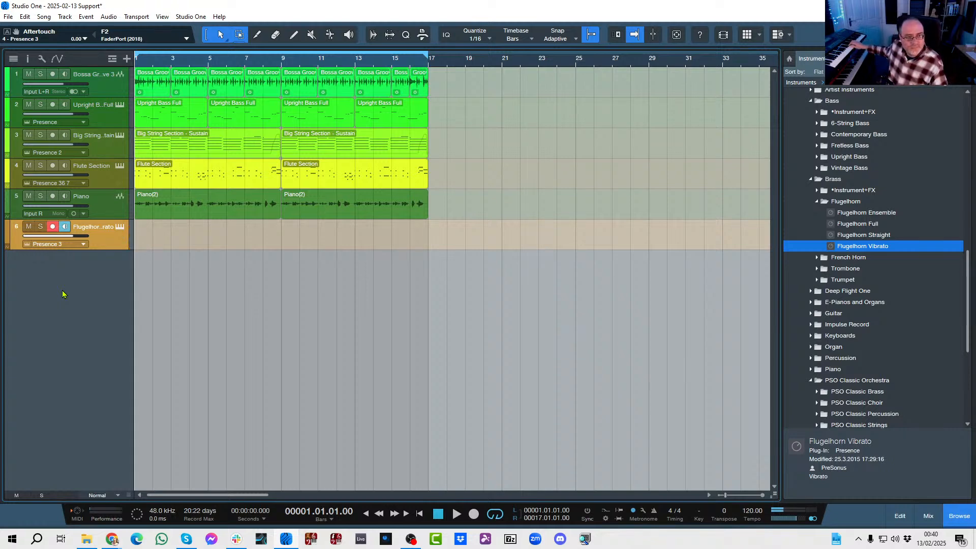
- Play the backing from bar 1 to rehearse the flugelhorn part, then stop playback
key(space)
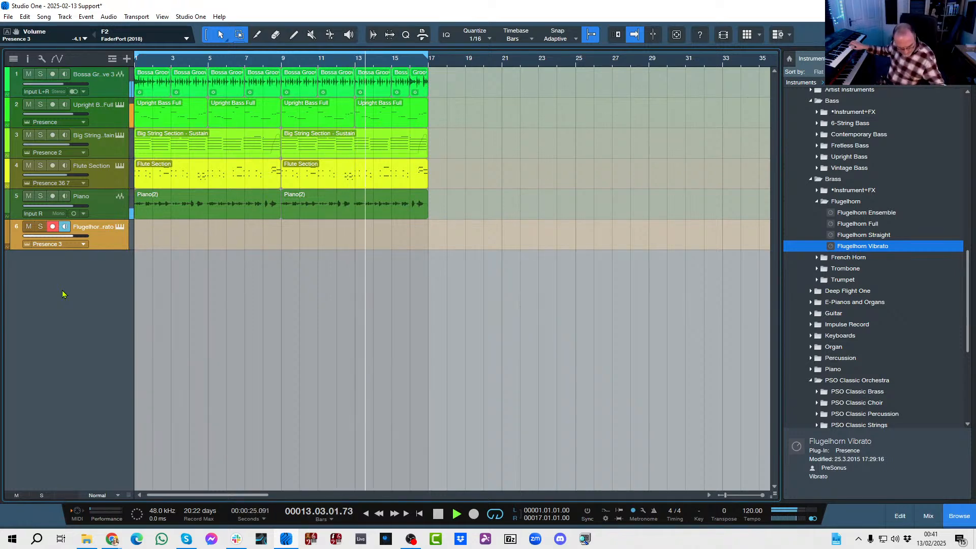
key(space)
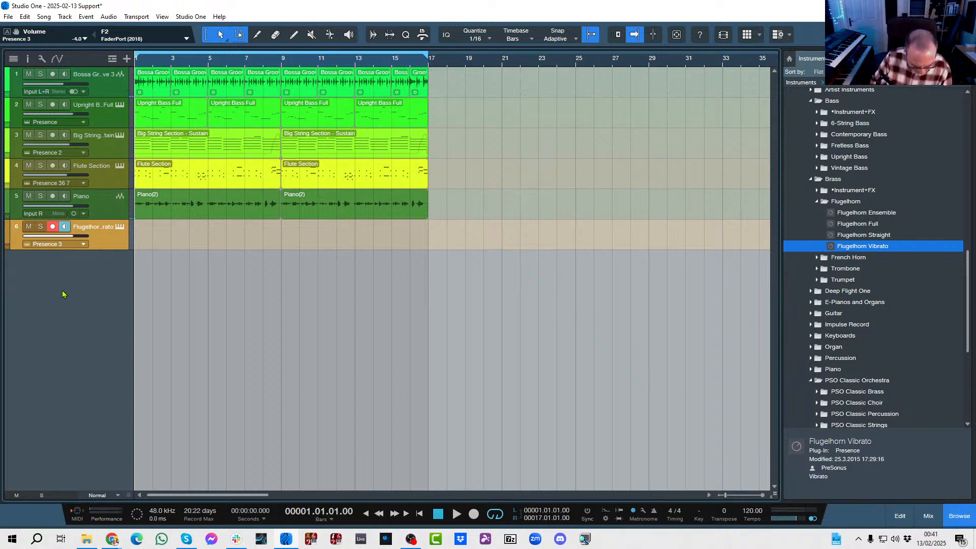
- Rehearse the flugelhorn melody over repeated playbacks of the backing from bar 1, stopping and returning to the start after each pass
key(space)
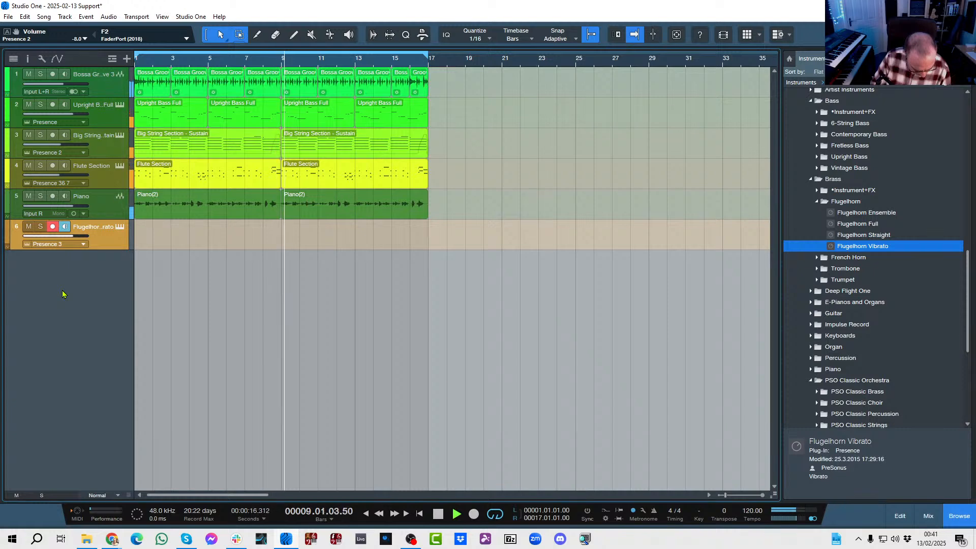
key(space)
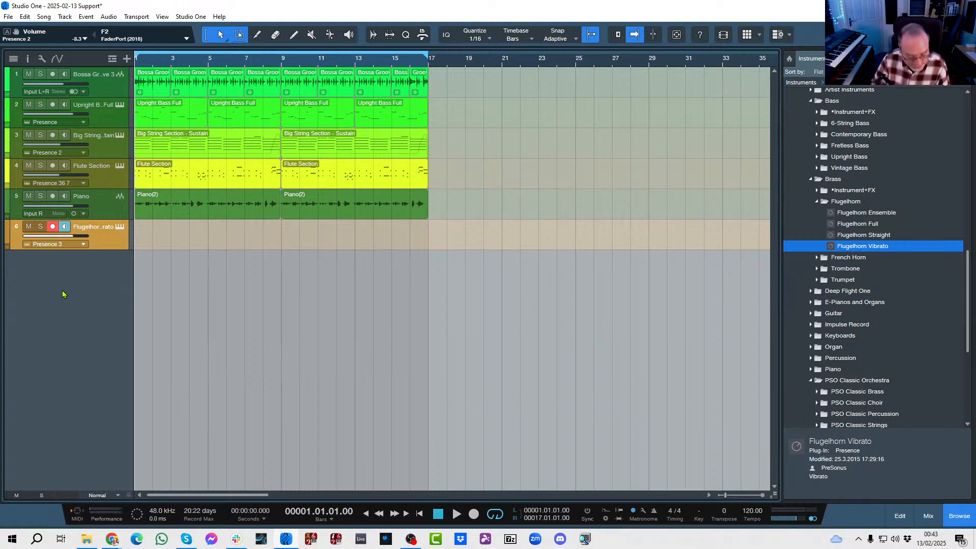
key(space)
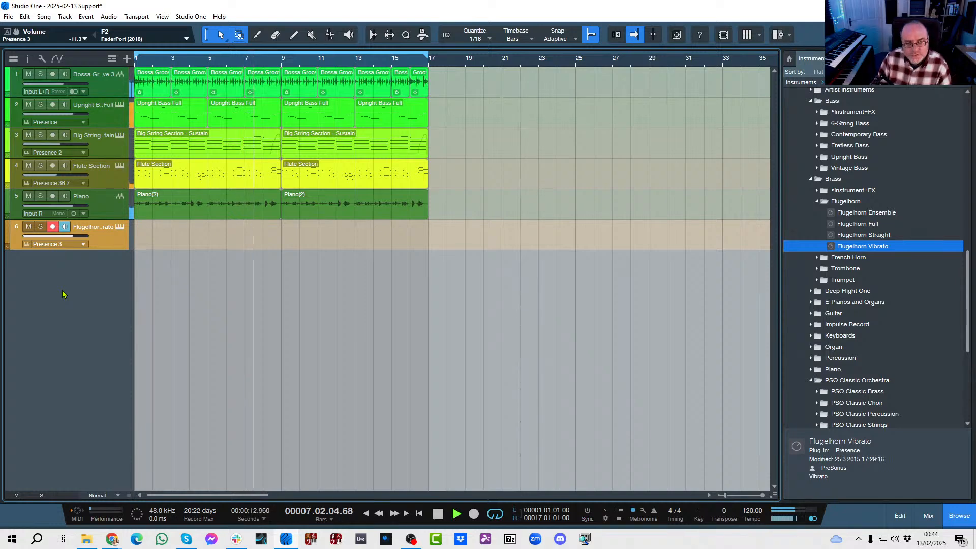
key(space)
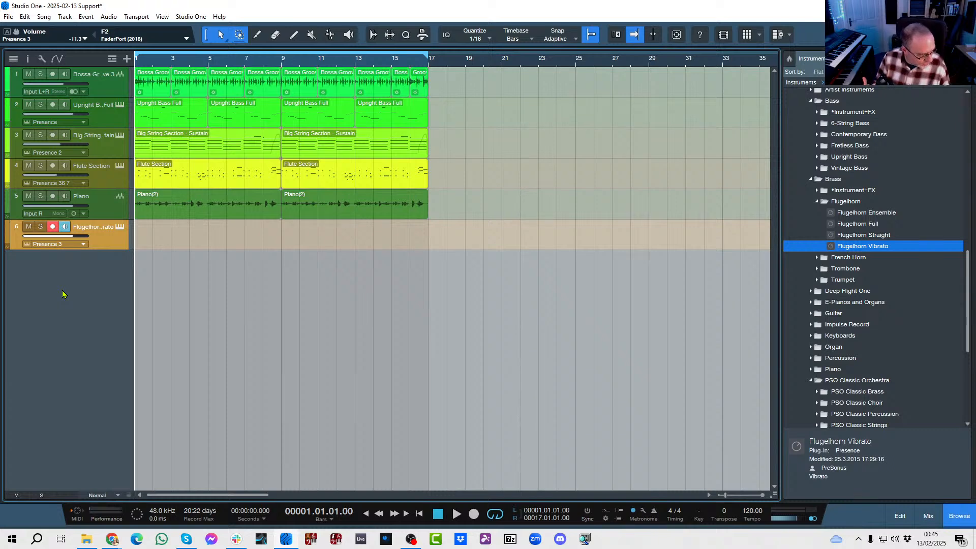
key(space)
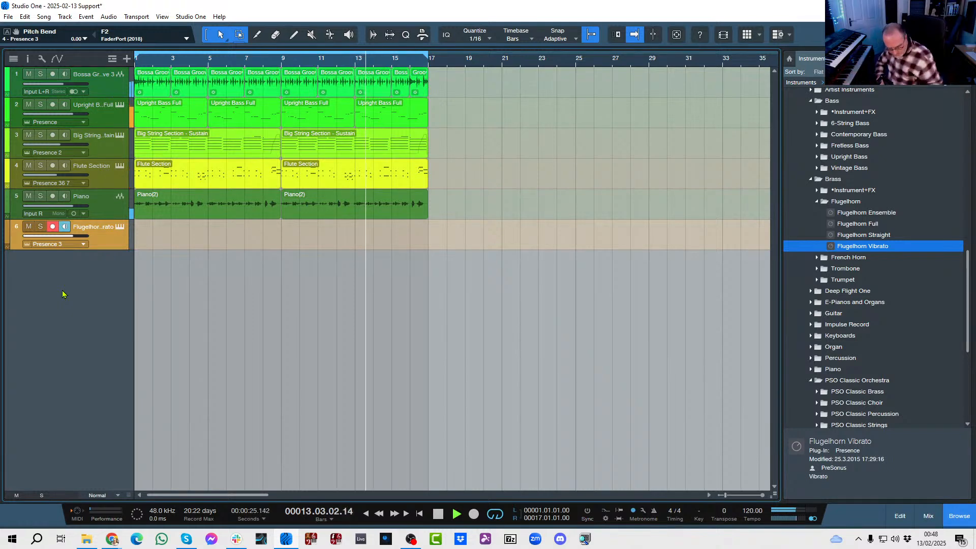
key(space)
key(comma)
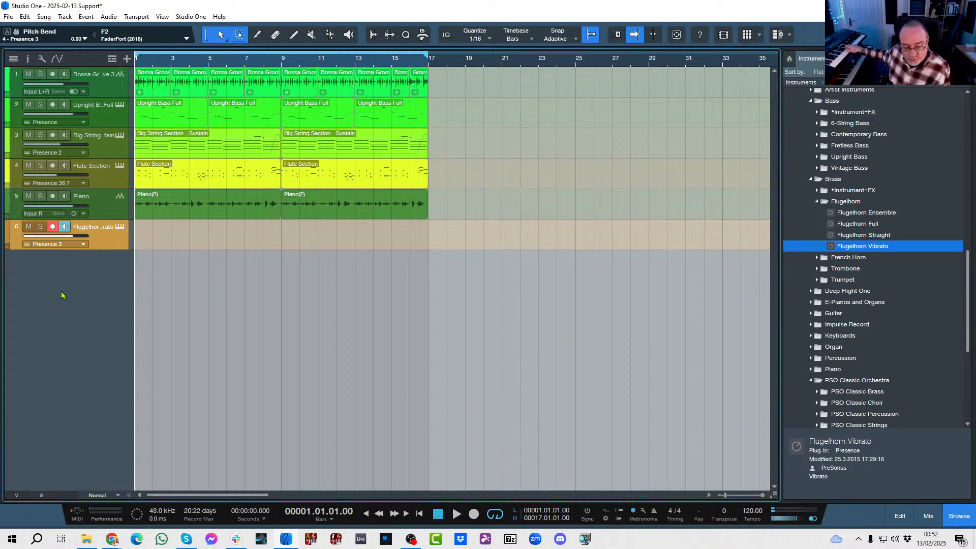
key(space)
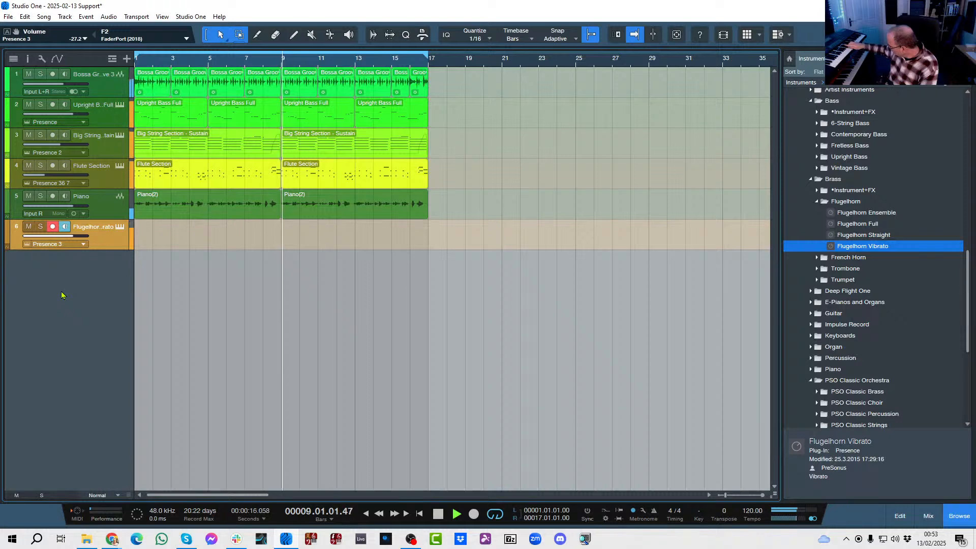
key(space)
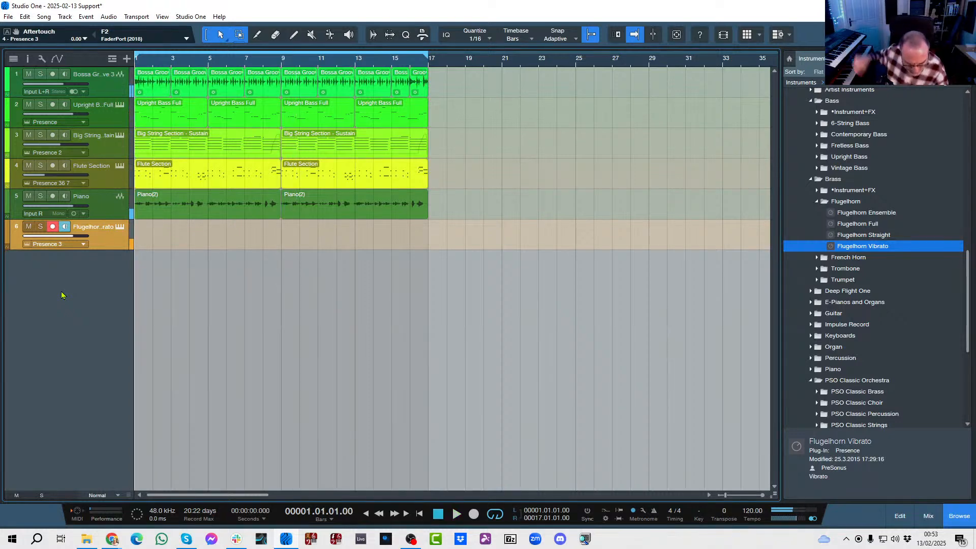